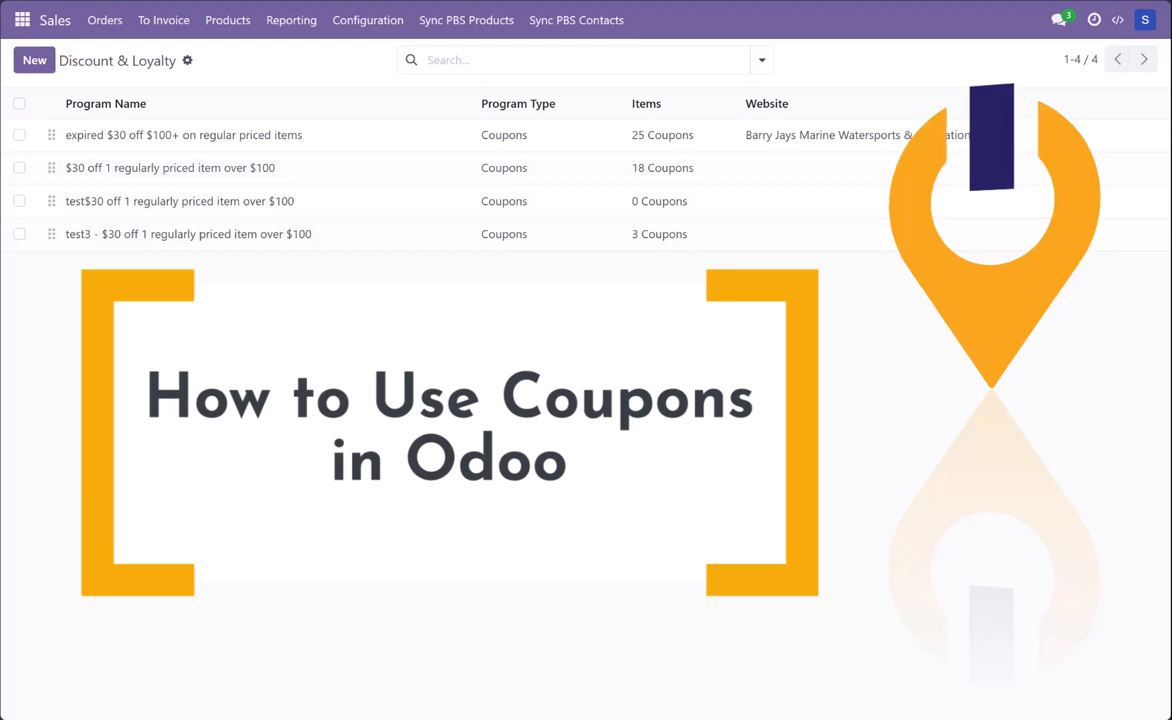
# Step: Duplicate the coupon program "test3 - $30 off 1 regularly priced item over $100"
pyautogui.click(19, 233)
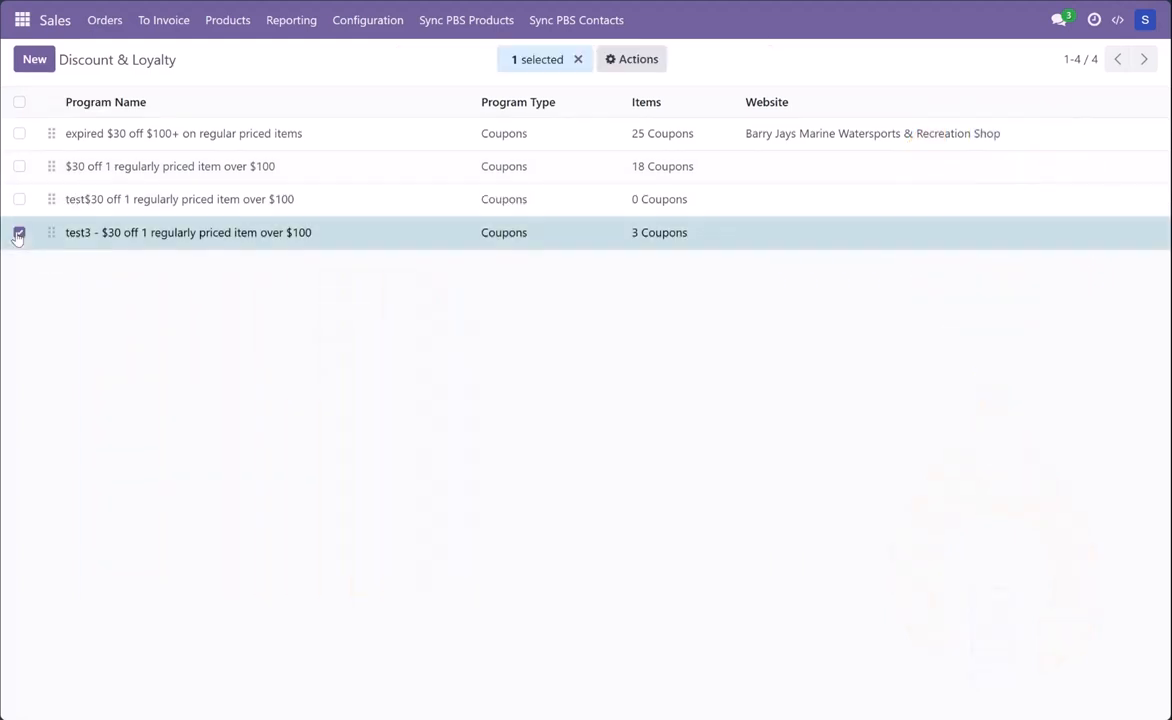
pyautogui.click(632, 59)
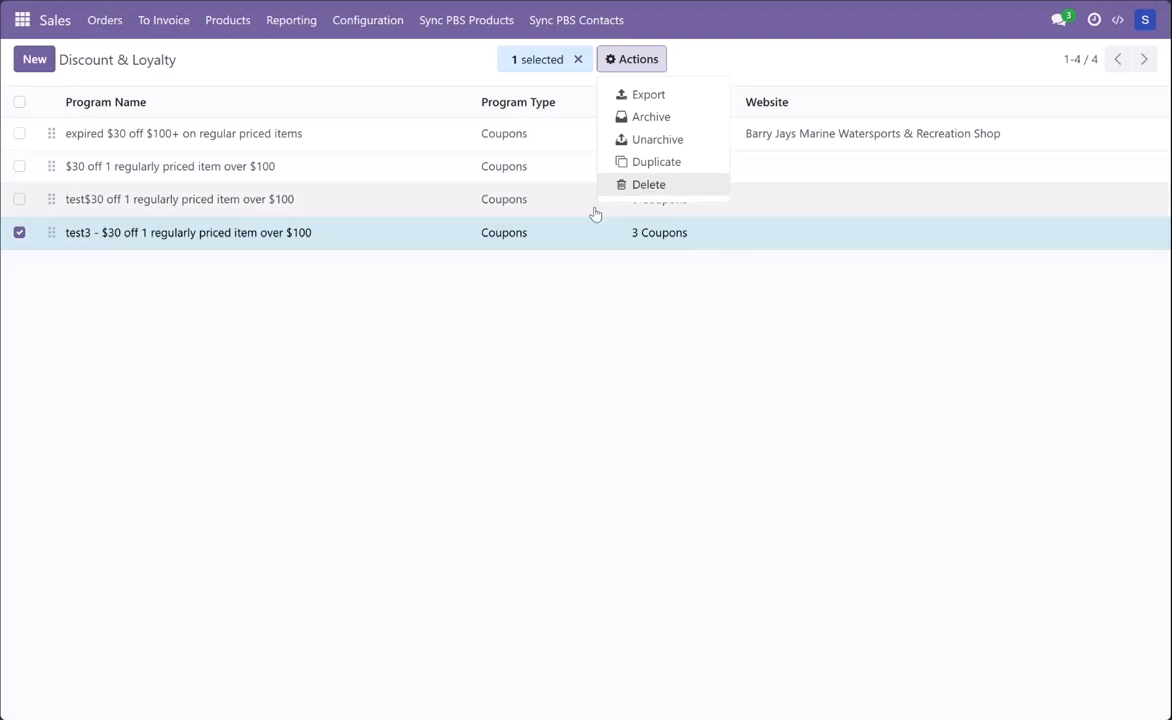
pyautogui.click(647, 185)
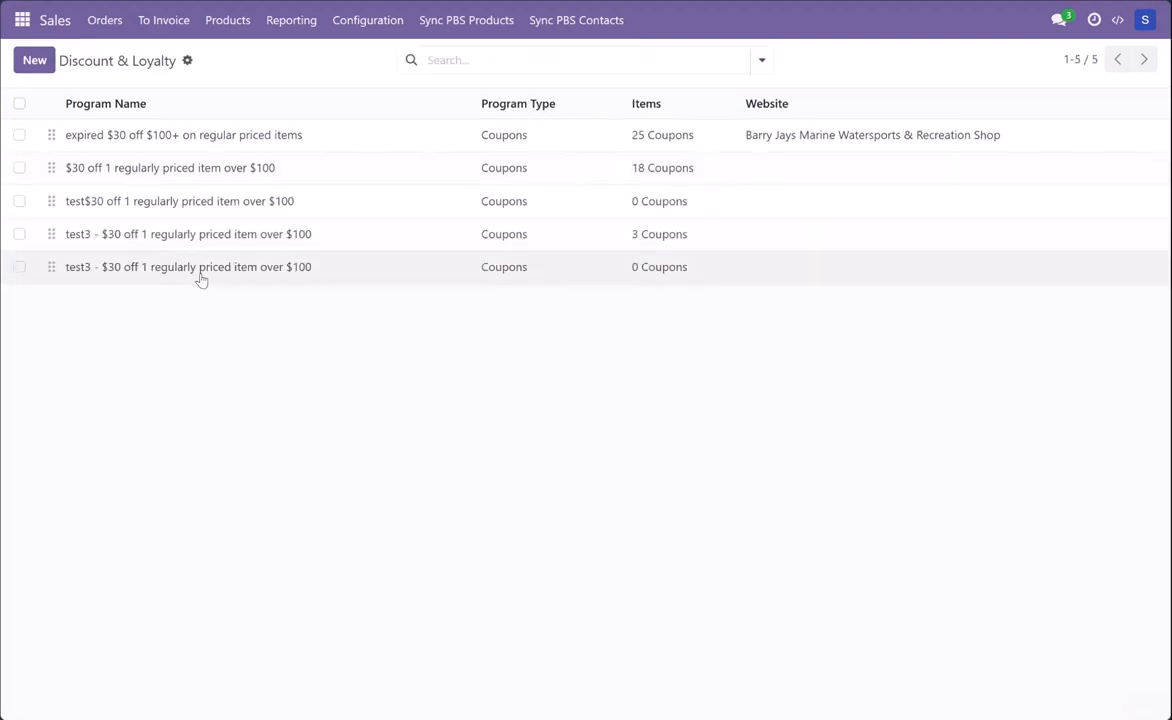
# Step: Open the duplicated program with 0 coupons and rename it "test2 - $30 off 1 regularly priced item over $100"
pyautogui.click(297, 262)
pyautogui.click(88, 183)
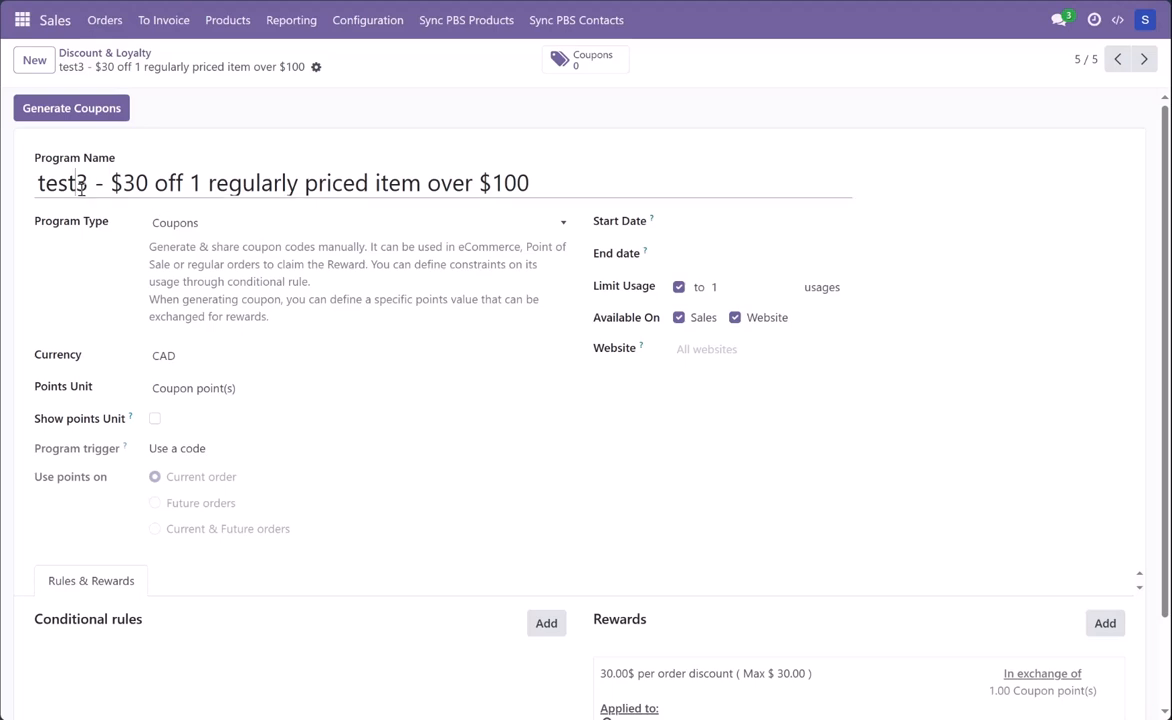
pyautogui.press('BackSpace')
pyautogui.write('2')
pyautogui.click(687, 149)
# Step: Review the available program types, keeping Coupons as the type of the test2 program
pyautogui.click(228, 226)
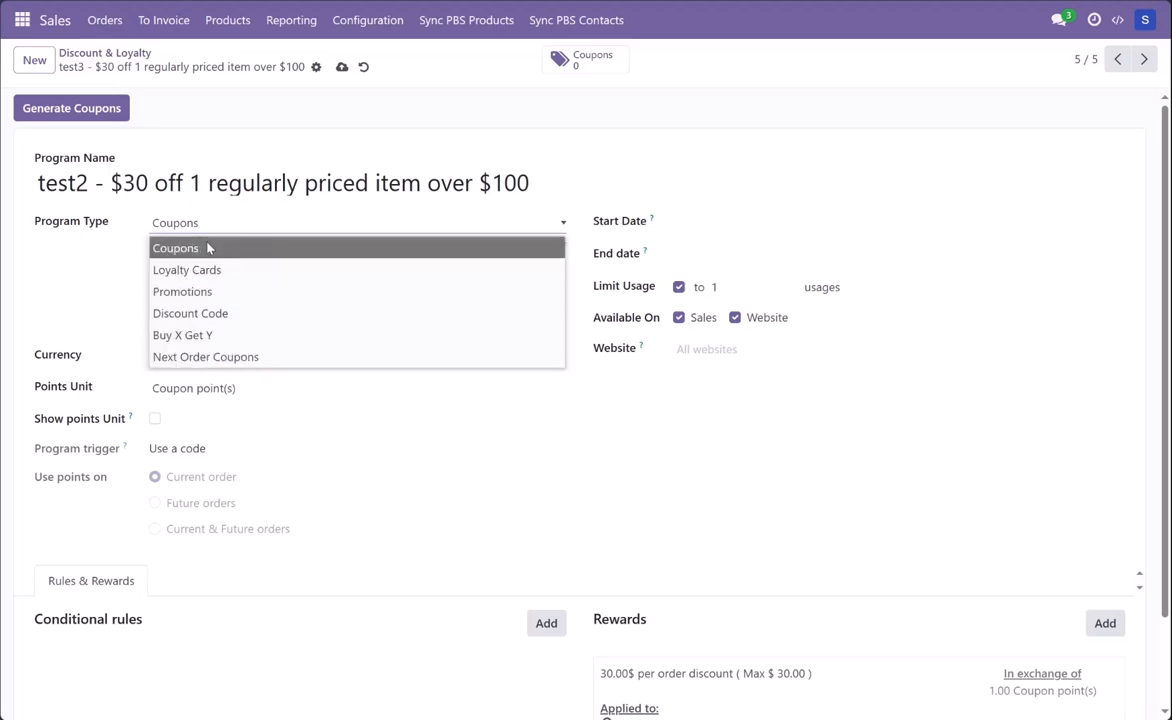
pyautogui.click(178, 248)
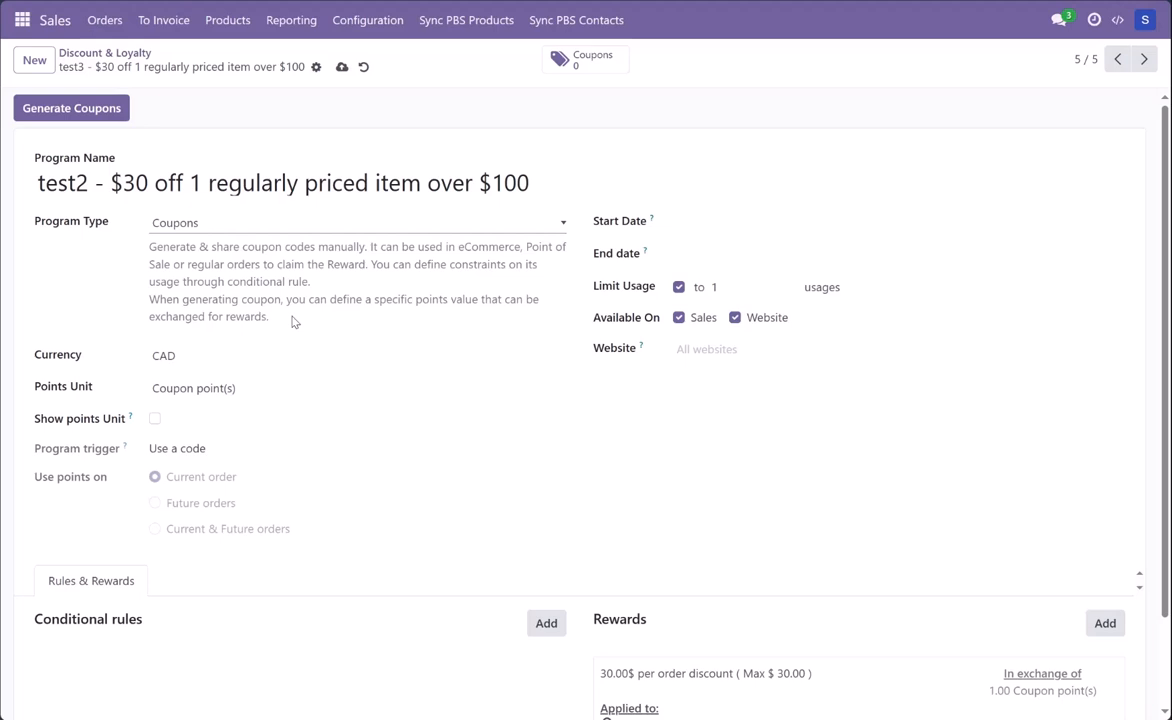
pyautogui.scroll(-1, 387, 366)
pyautogui.scroll(1, 410, 390)
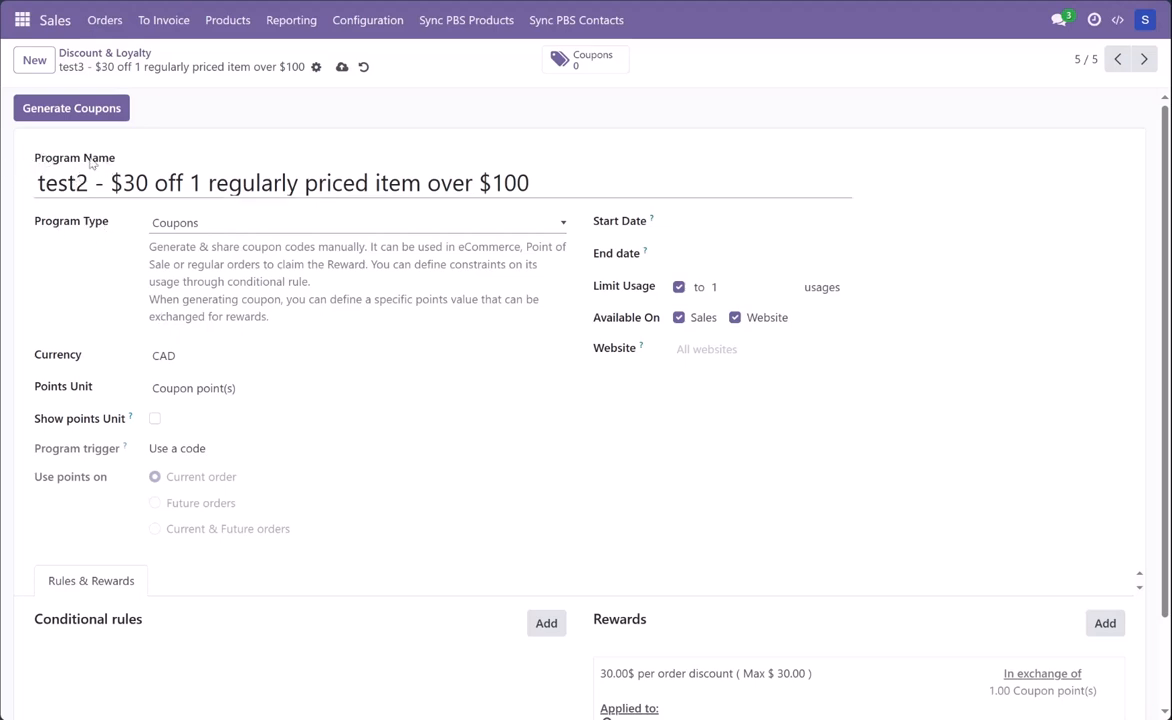
pyautogui.click(233, 224)
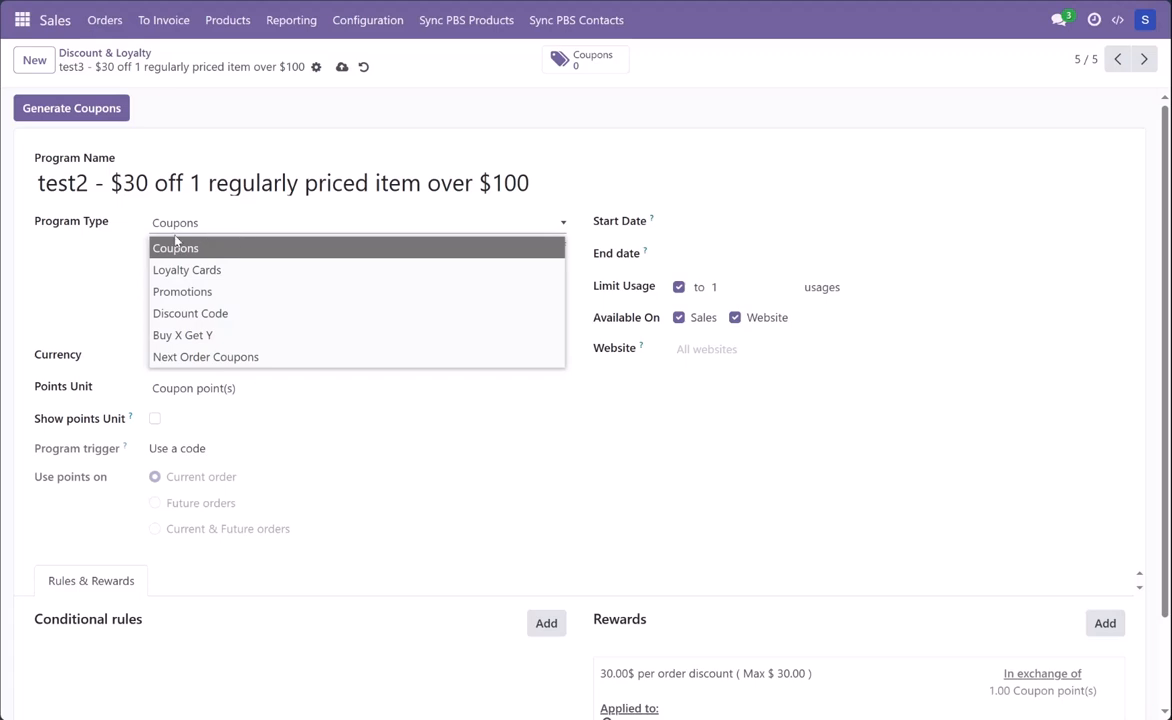
pyautogui.click(85, 262)
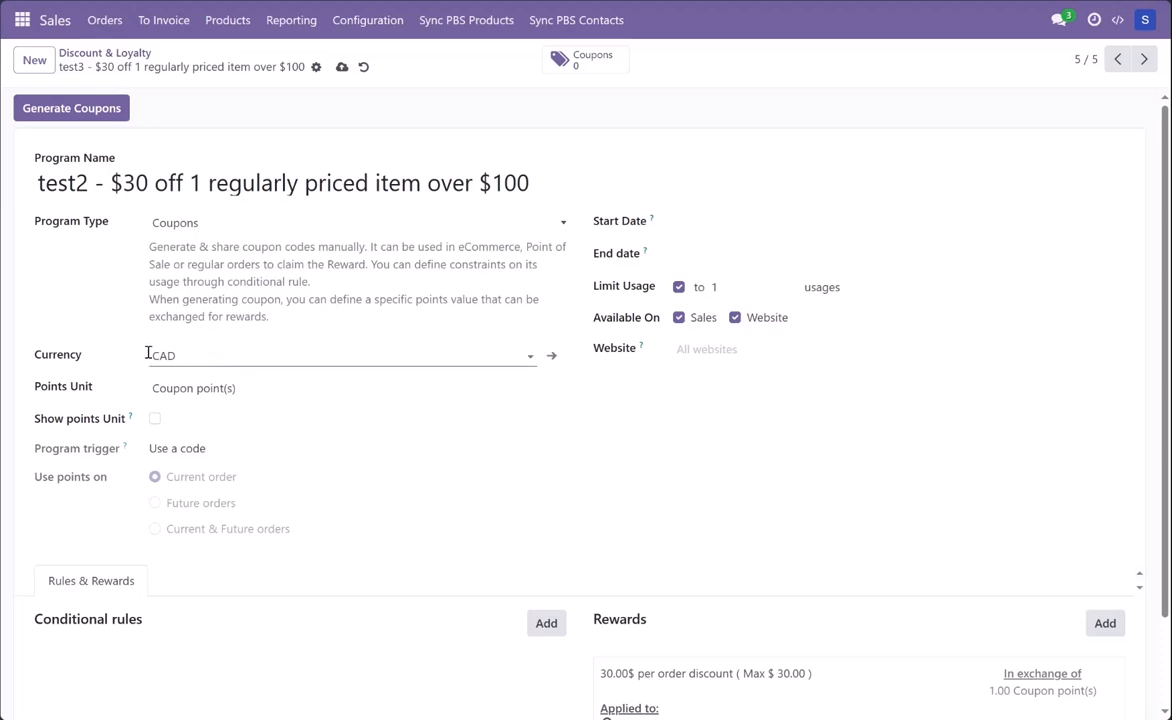
# Step: Inspect the points unit of the test2 coupon program without changing it
pyautogui.click(210, 389)
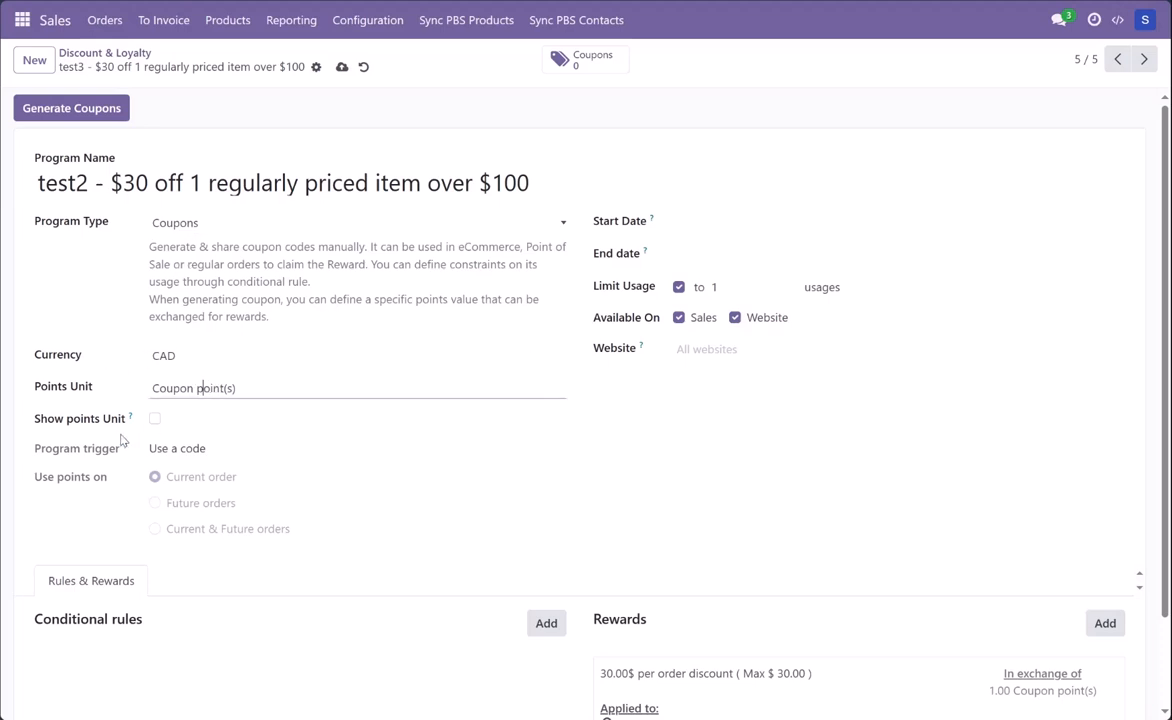
pyautogui.click(249, 391)
pyautogui.click(655, 456)
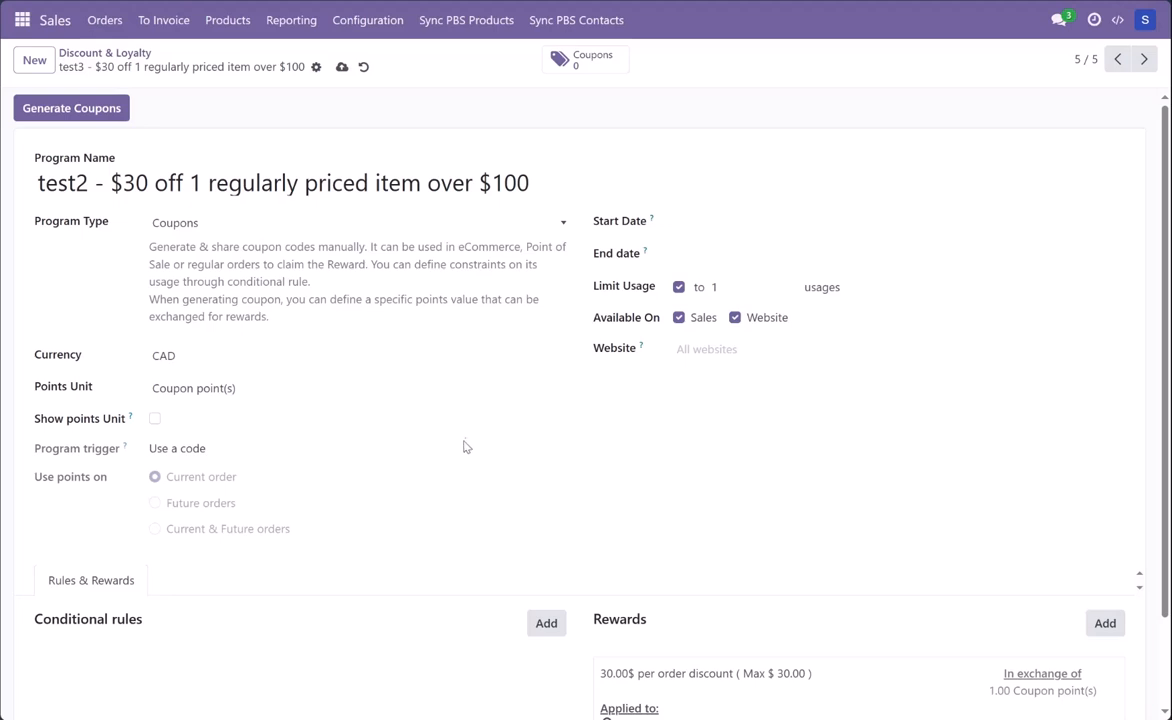
# Step: Start a new conditional rule to review its quantity, purchase and product conditions, then discard it
pyautogui.scroll(-2, 478, 443)
pyautogui.scroll(-1, 478, 443)
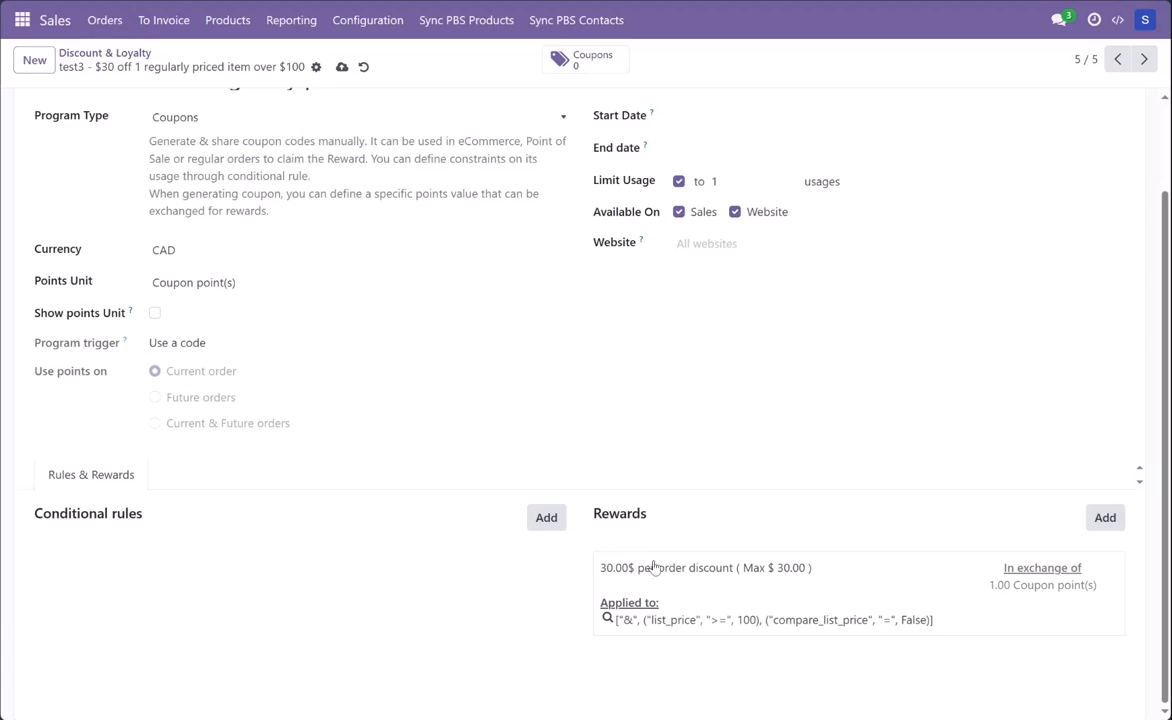
pyautogui.click(535, 526)
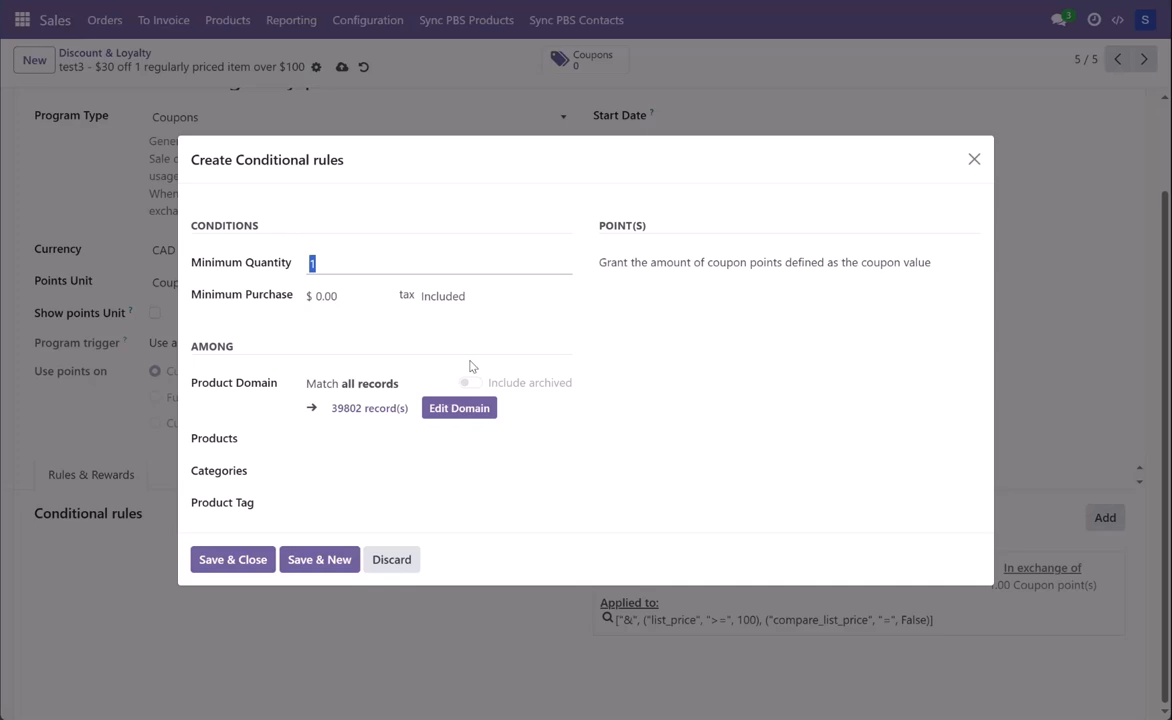
pyautogui.click(406, 567)
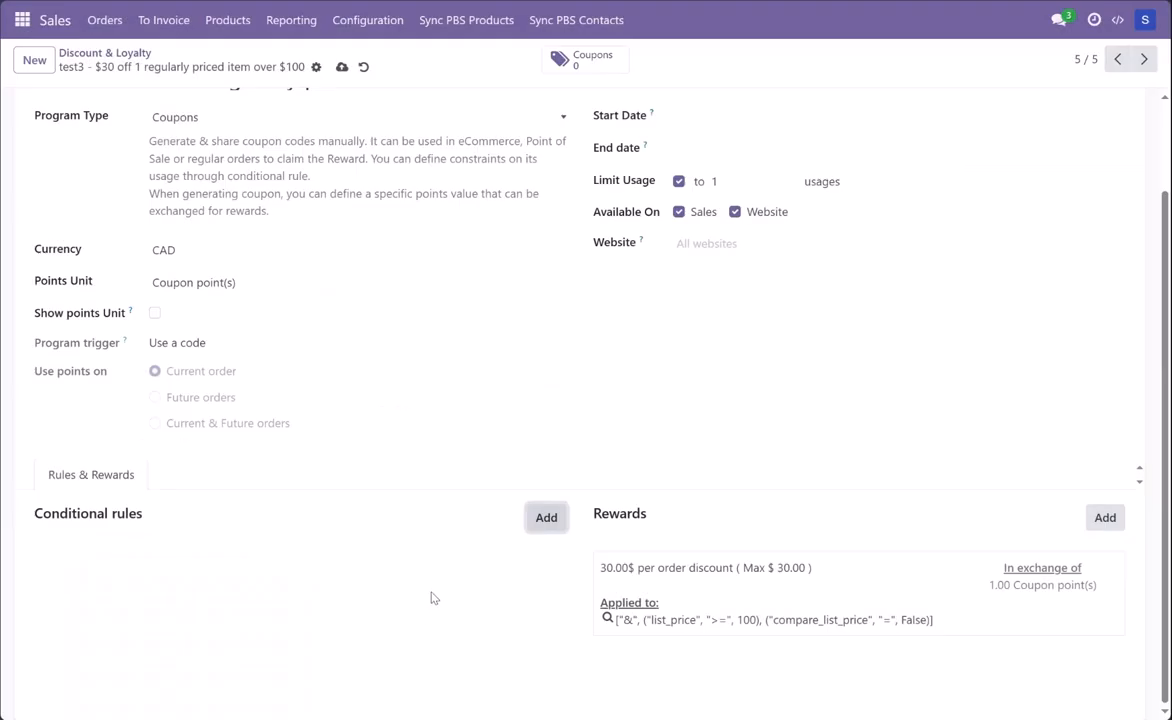
# Step: Open the program's $30 per order reward and review its reward type, discount unit and maximum discount
pyautogui.click(753, 556)
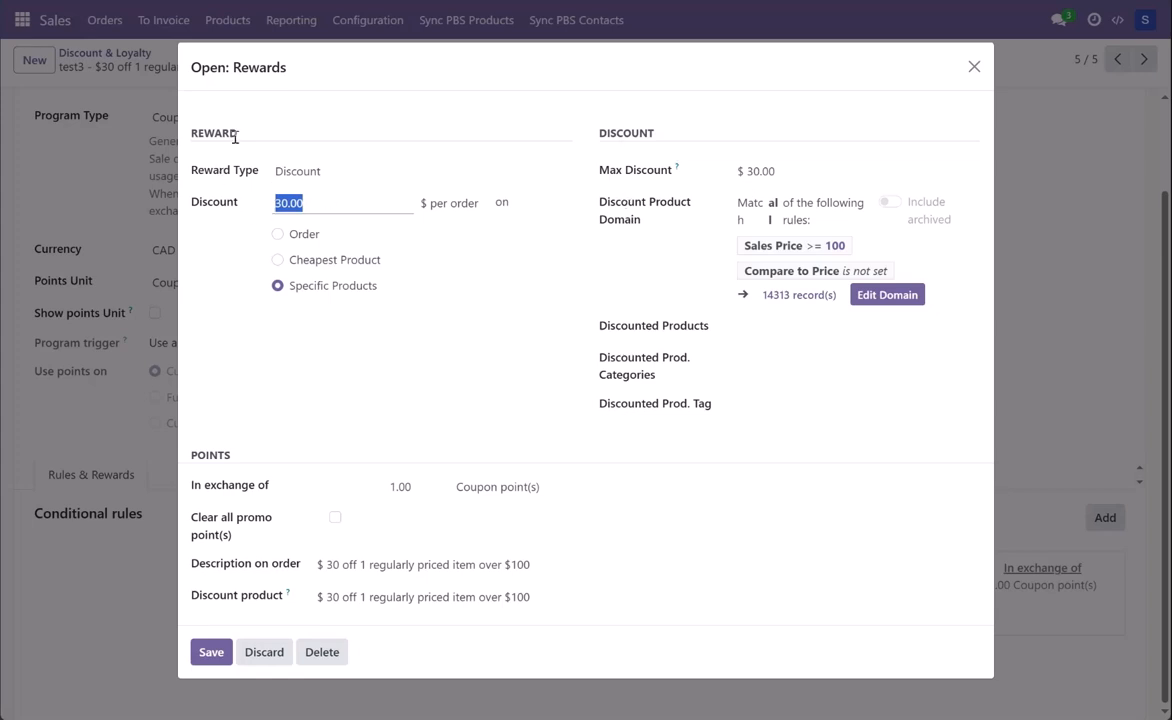
pyautogui.click(334, 172)
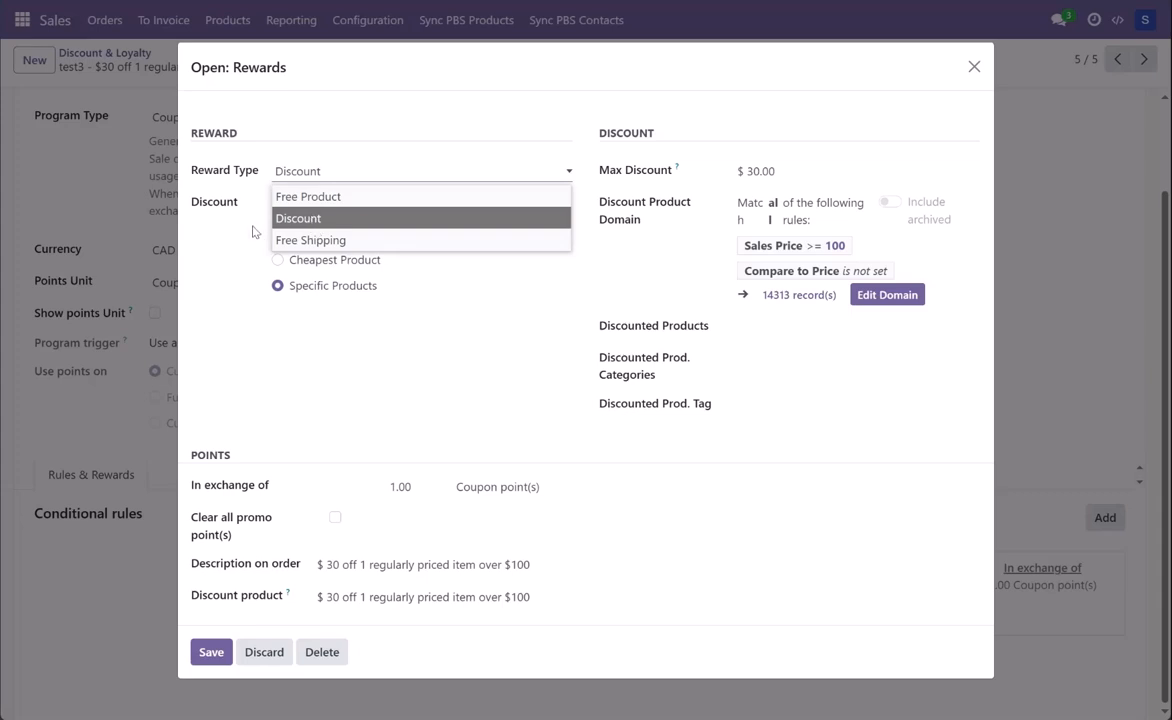
pyautogui.click(212, 231)
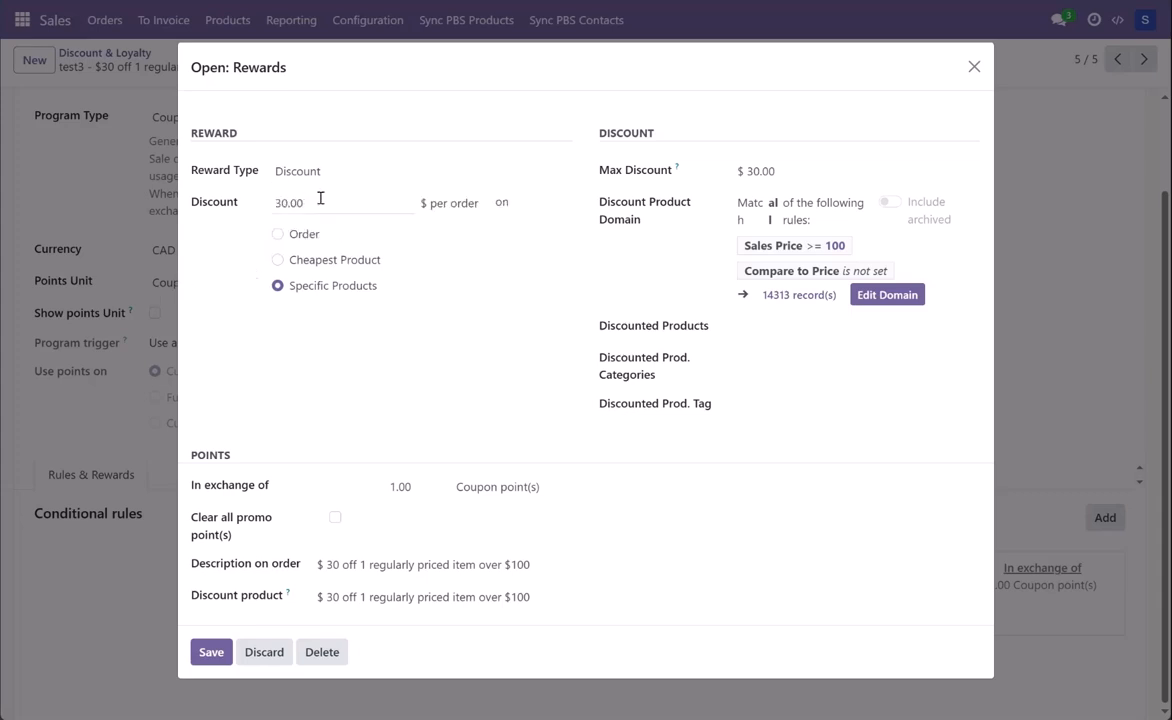
pyautogui.click(446, 206)
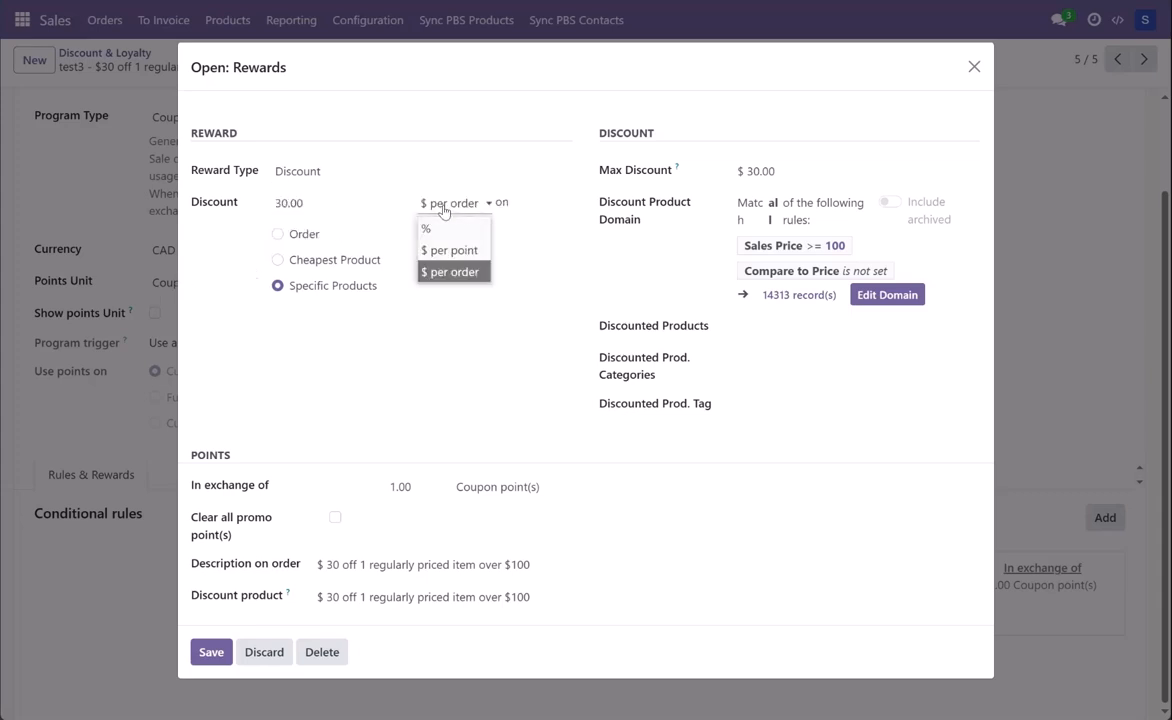
pyautogui.click(303, 293)
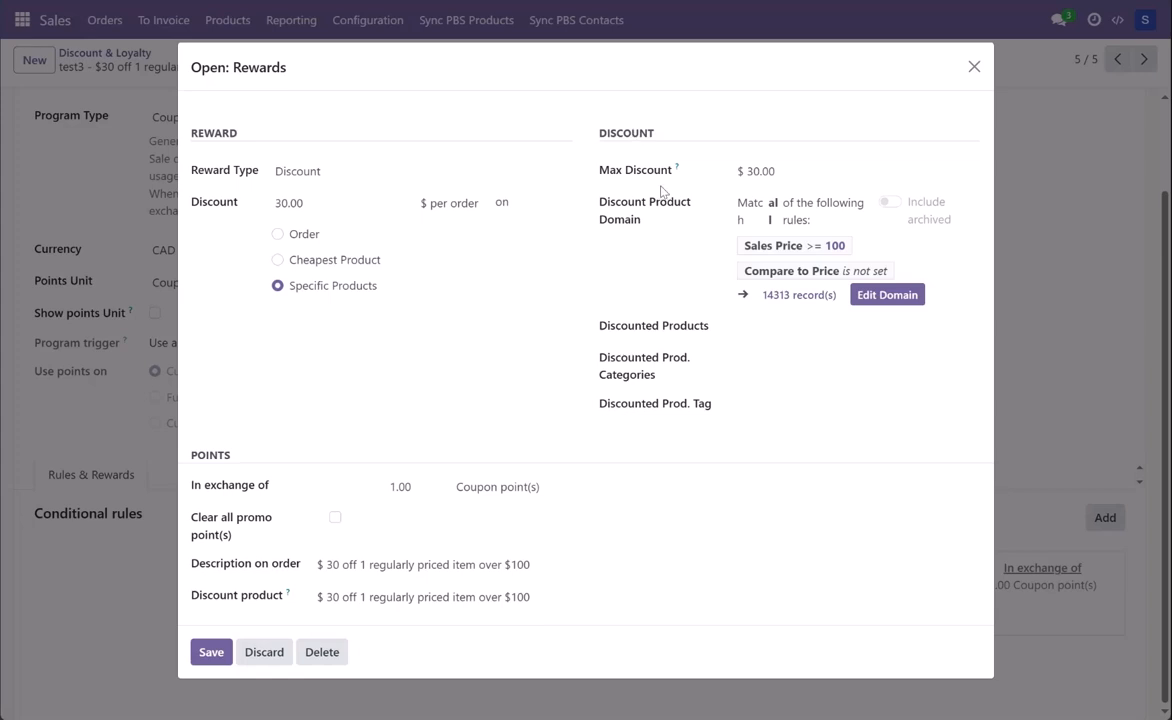
pyautogui.click(785, 175)
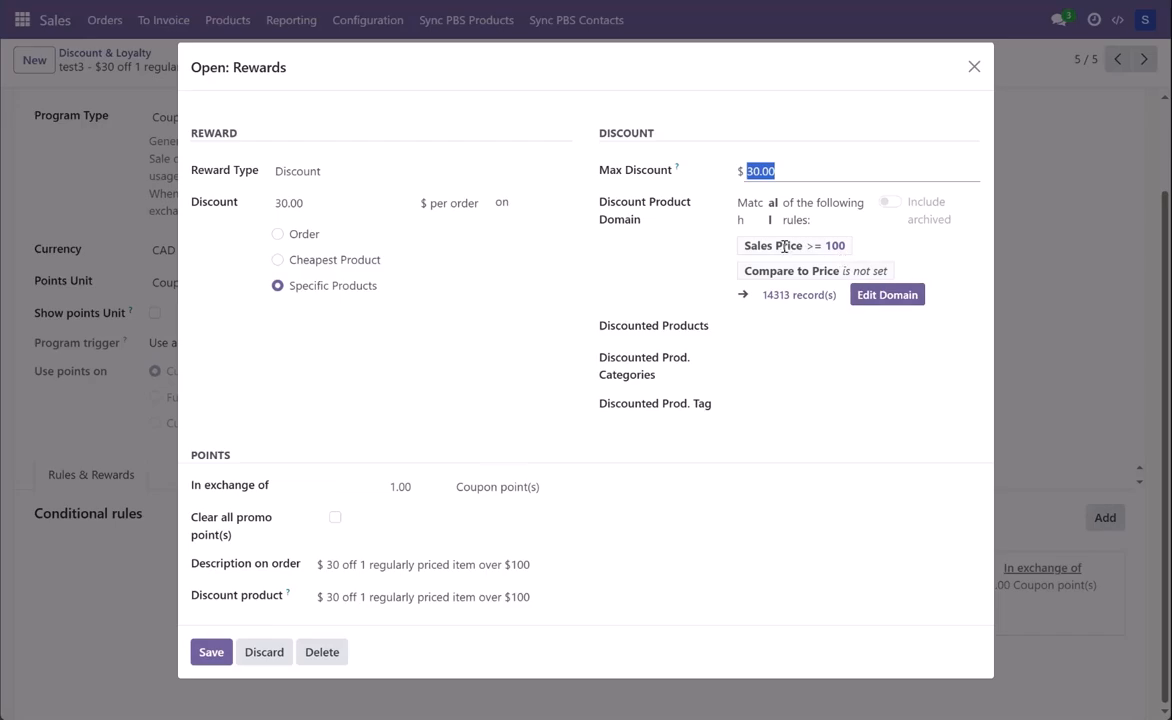
# Step: Open the reward's discount product domain and review the field and operator choices of the Sales Price rule
pyautogui.click(872, 295)
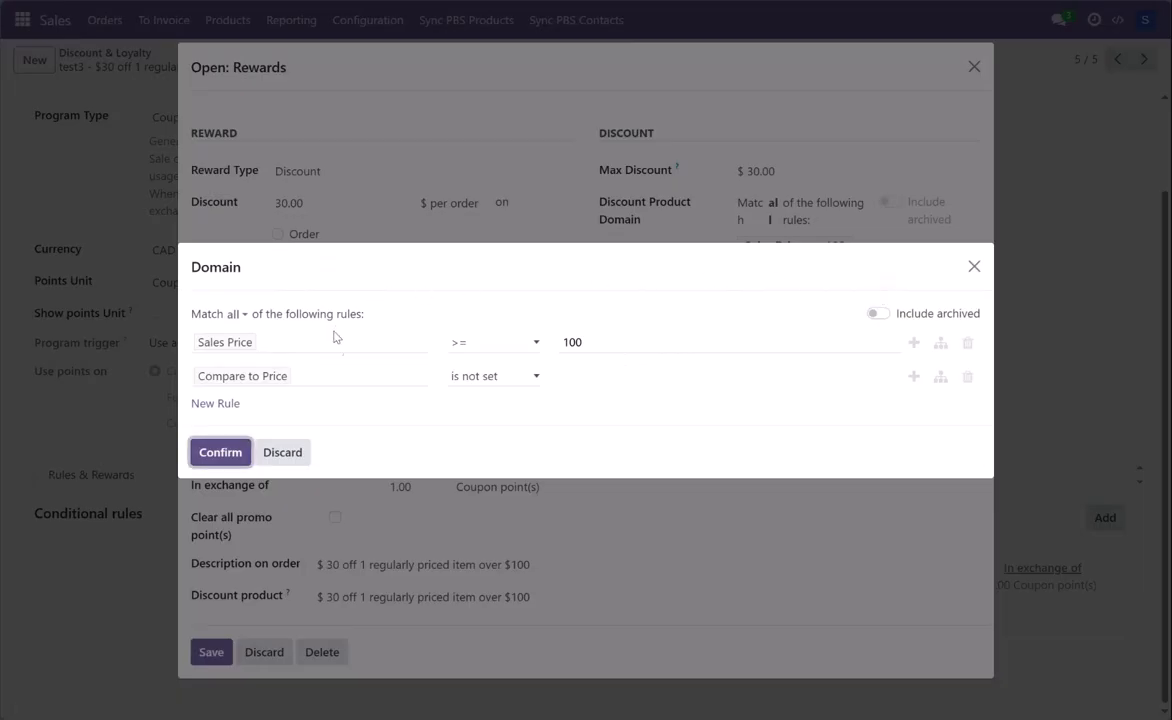
pyautogui.click(283, 345)
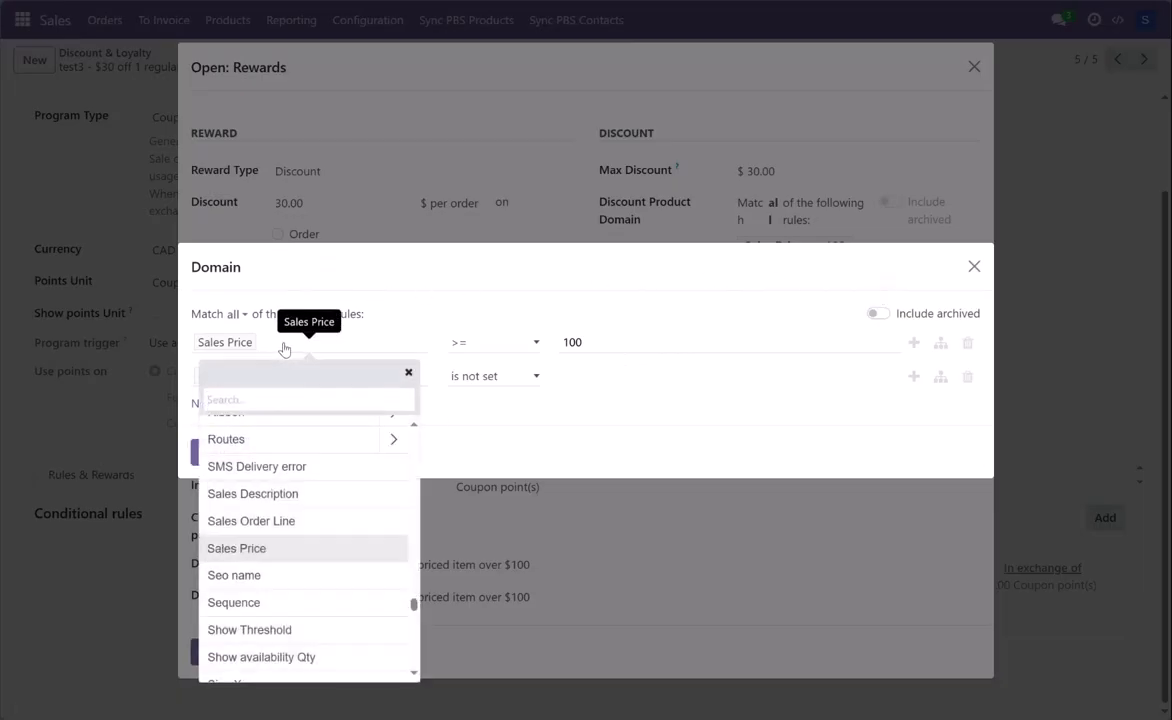
pyautogui.scroll(-4, 282, 565)
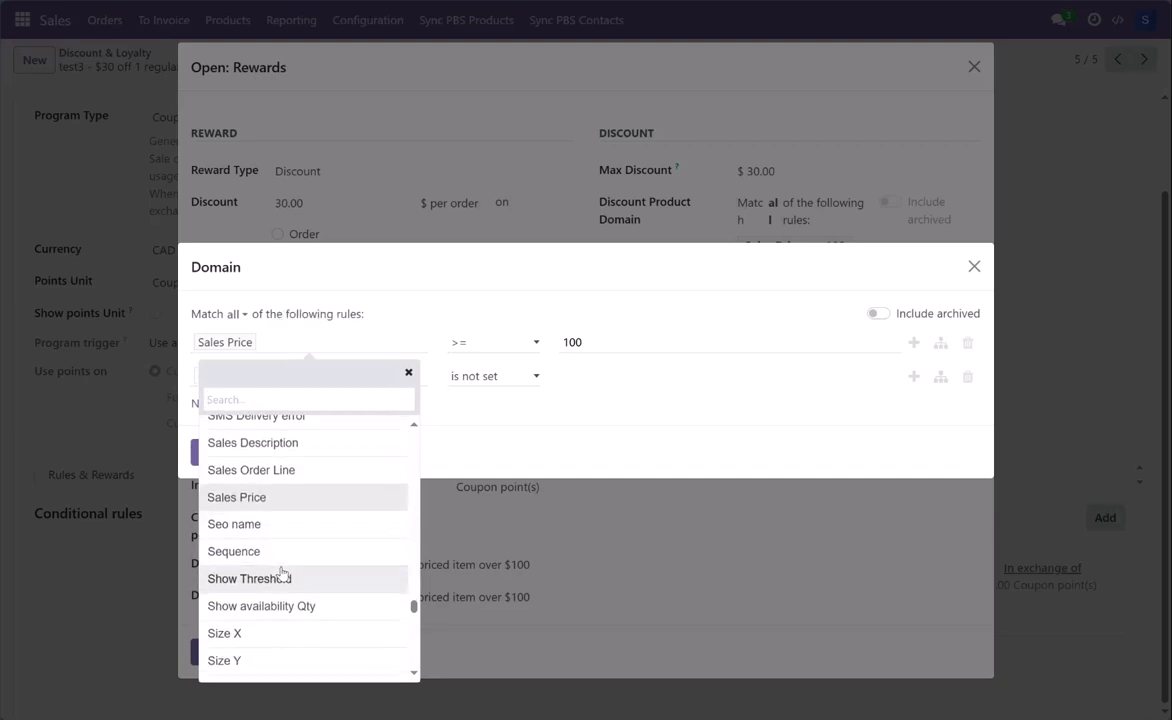
pyautogui.scroll(-1, 280, 556)
pyautogui.scroll(3, 276, 598)
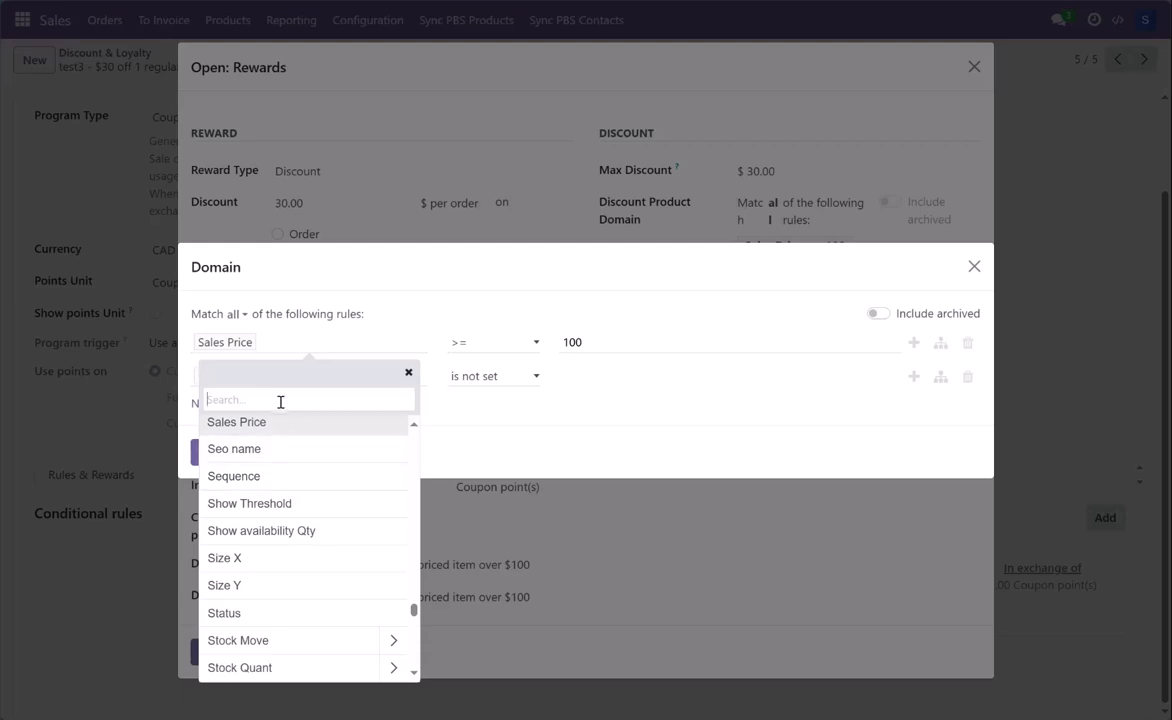
pyautogui.click(510, 342)
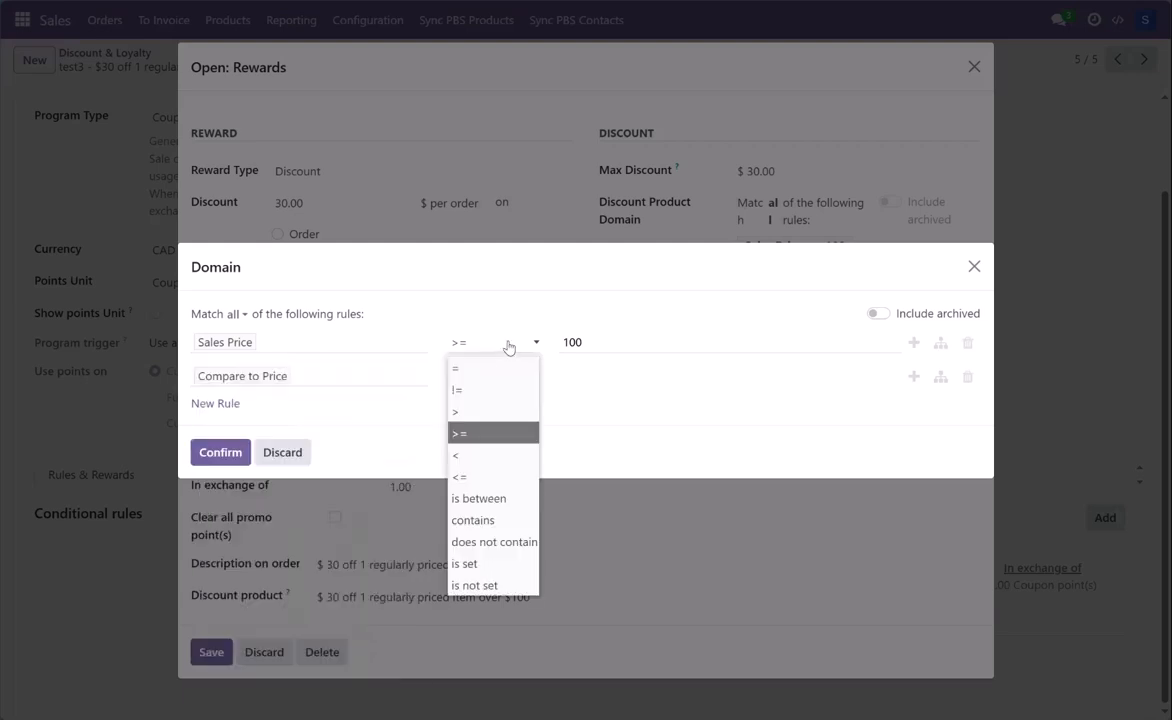
pyautogui.click(337, 419)
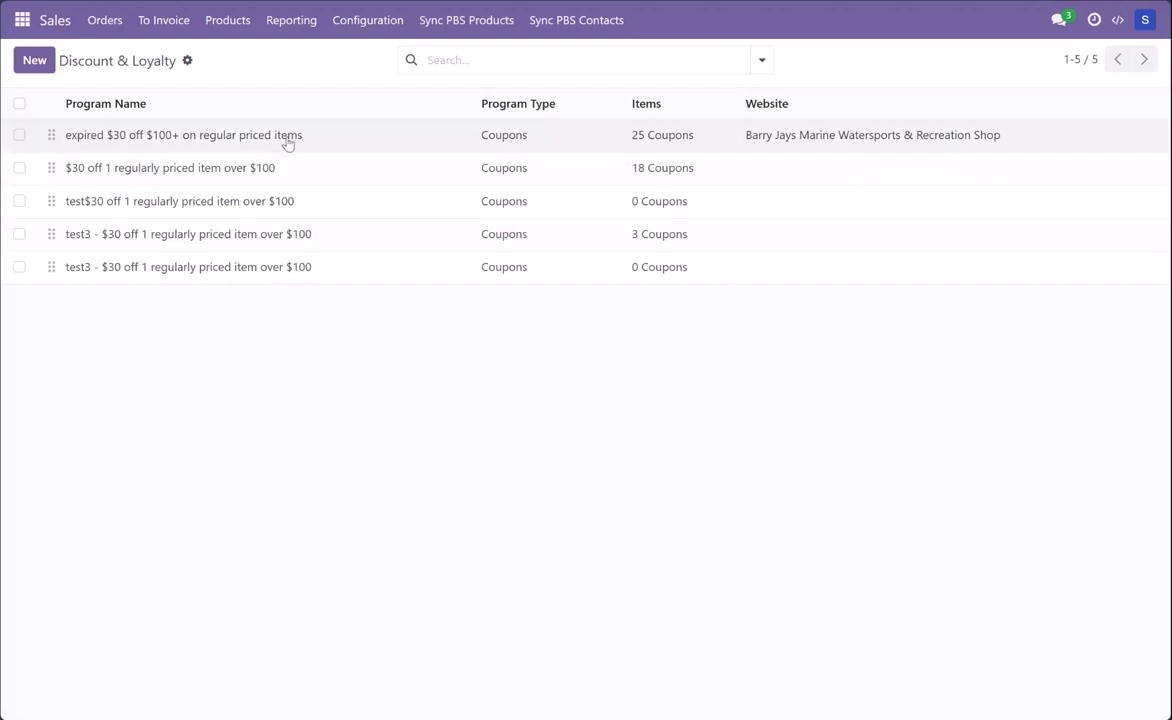
# Step: Switch to the product list and open the product "00-Ant Heater-Diesel Floormnt-Antrctc | Dickinson"
pyautogui.click(236, 22)
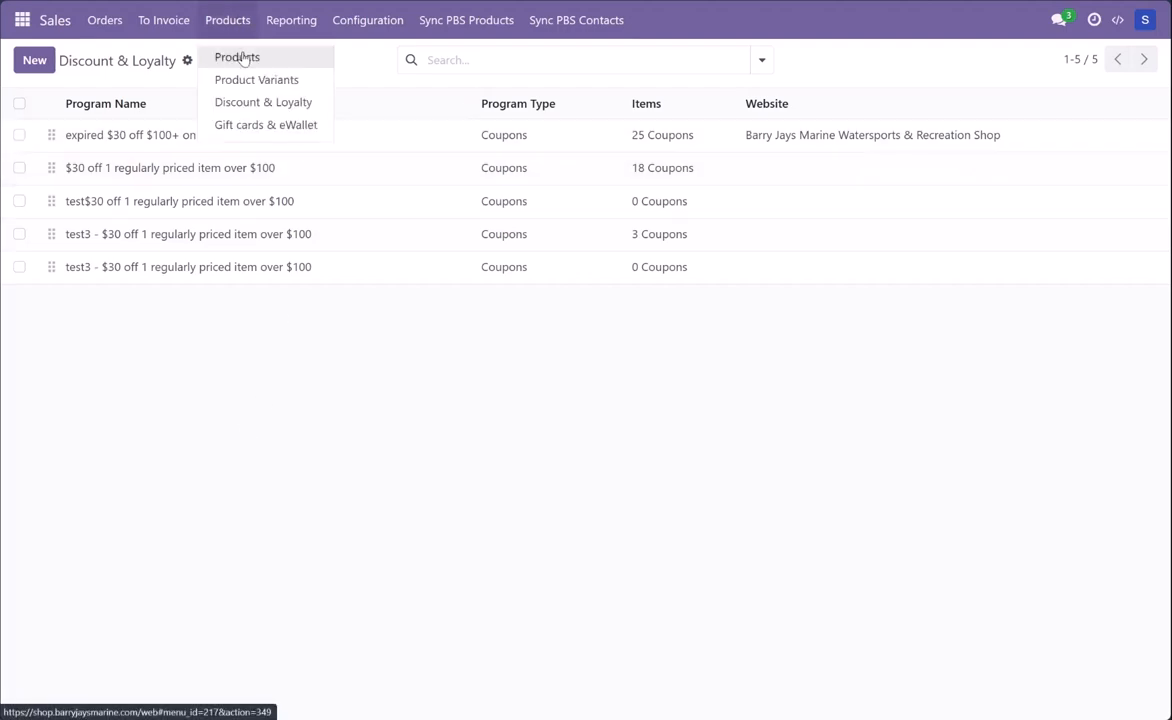
pyautogui.click(232, 55)
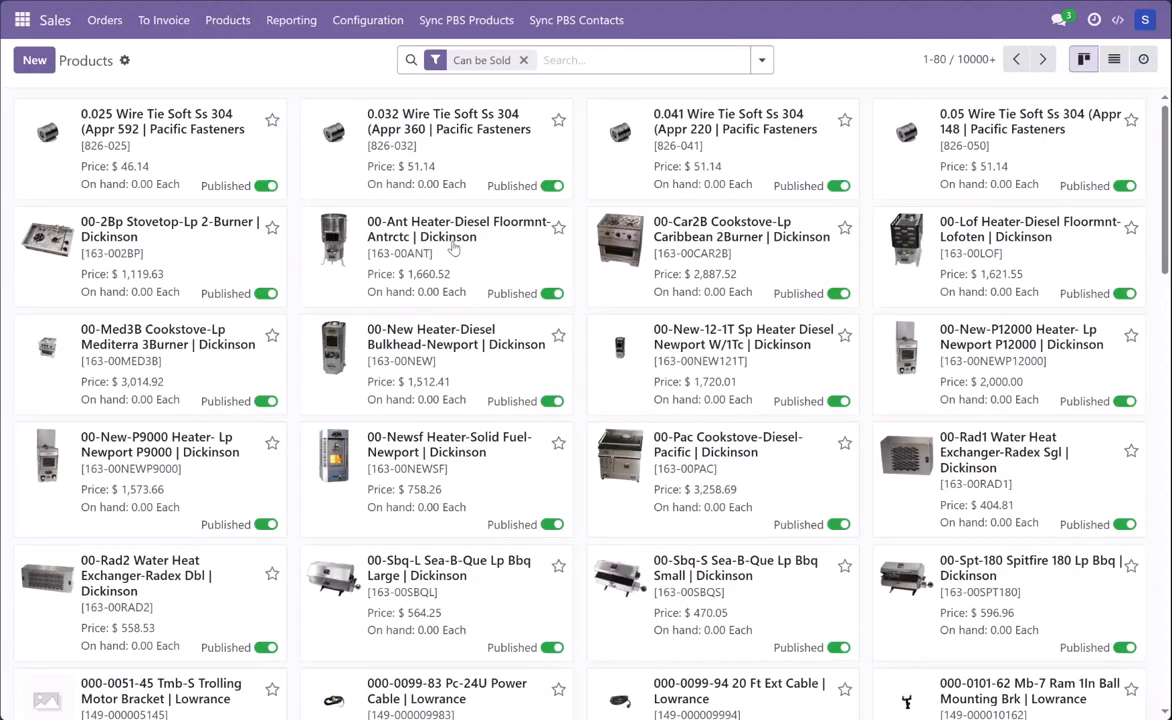
pyautogui.click(453, 248)
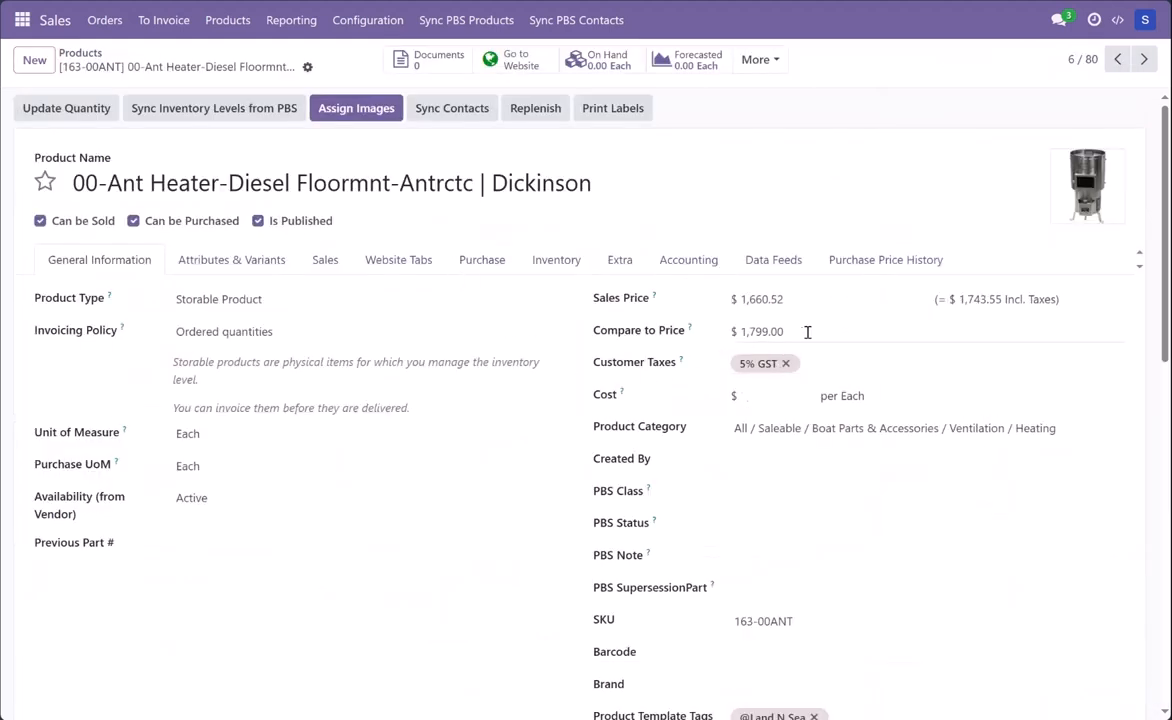
# Step: Clear the diesel heater's Compare to Price, then discard the unsaved change
pyautogui.moveTo(804, 333); pyautogui.dragTo(700, 334)
pyautogui.press('BackSpace')
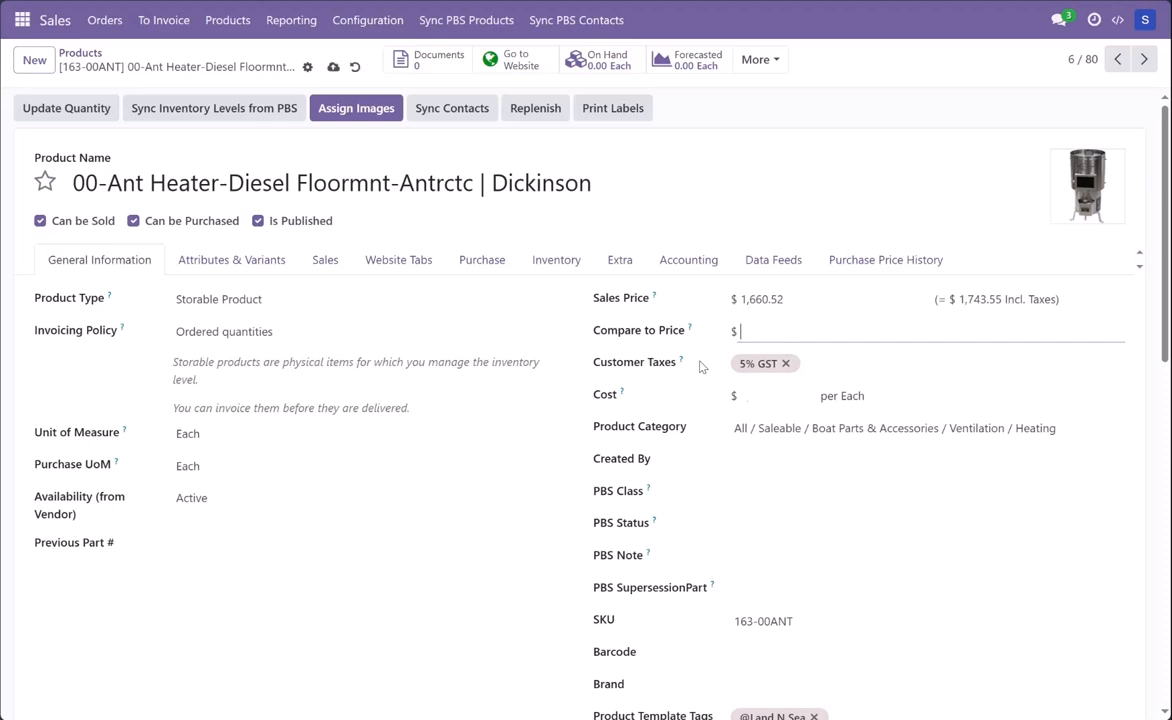
pyautogui.click(510, 417)
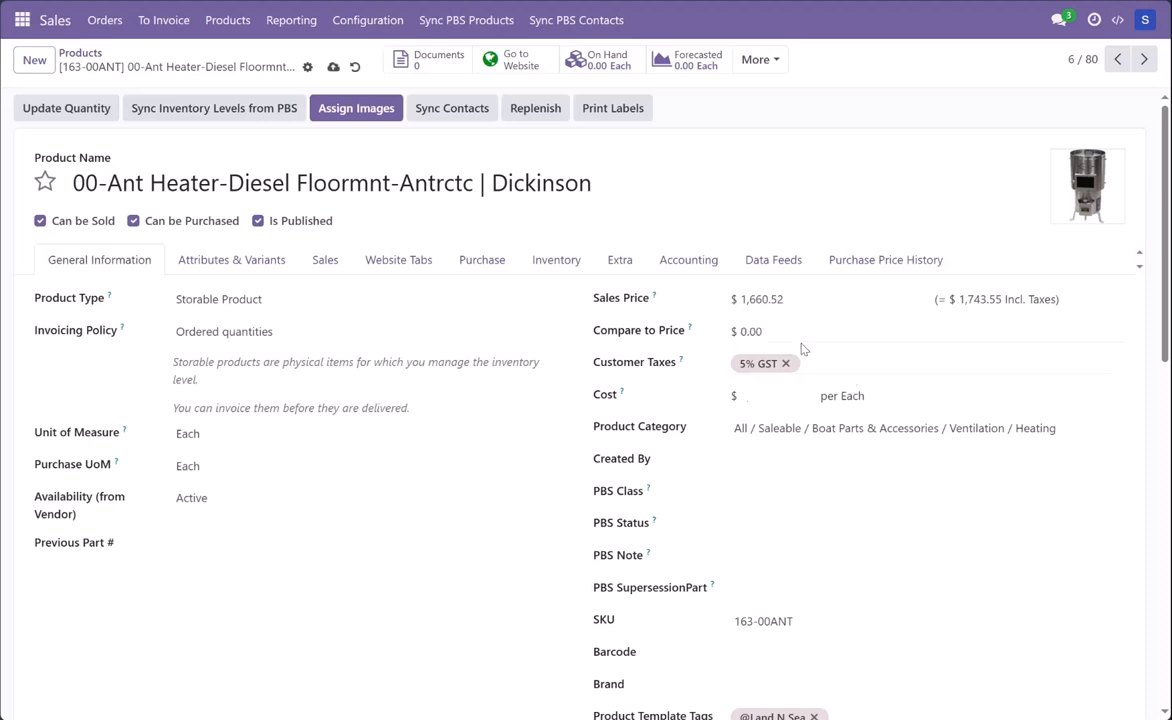
pyautogui.click(354, 67)
# Step: View the diesel heater's website page and examine its sales price beside the crossed-out compare price
pyautogui.click(505, 62)
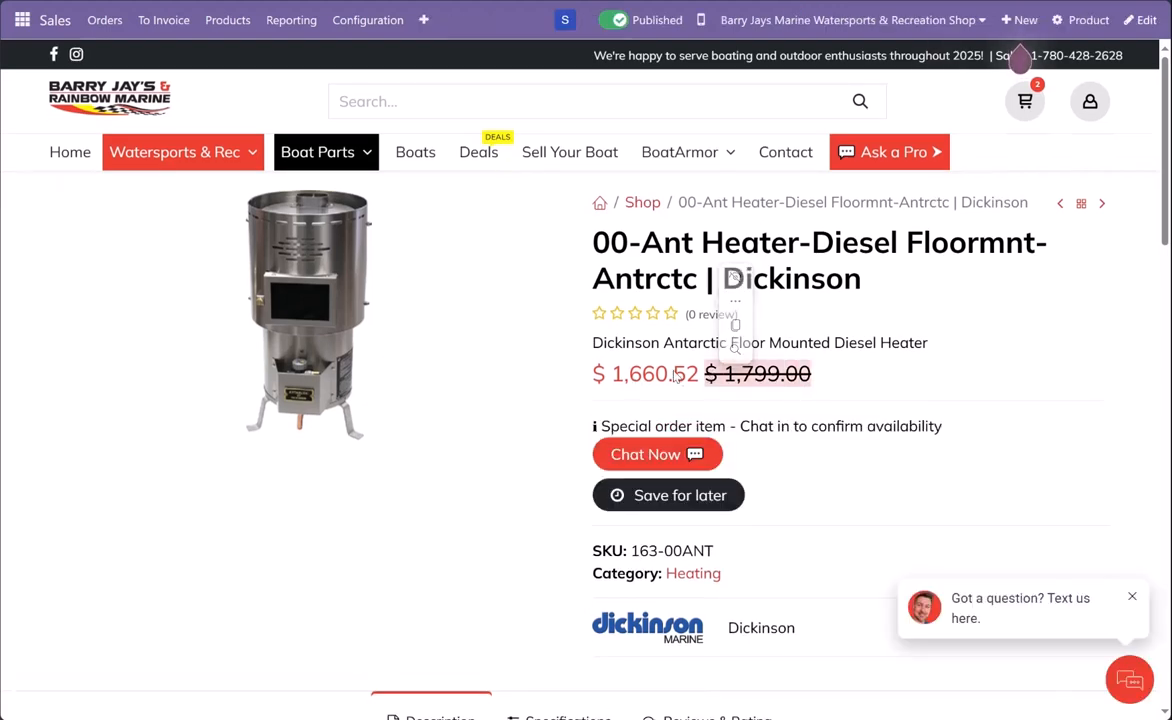
pyautogui.moveTo(696, 381); pyautogui.dragTo(597, 380)
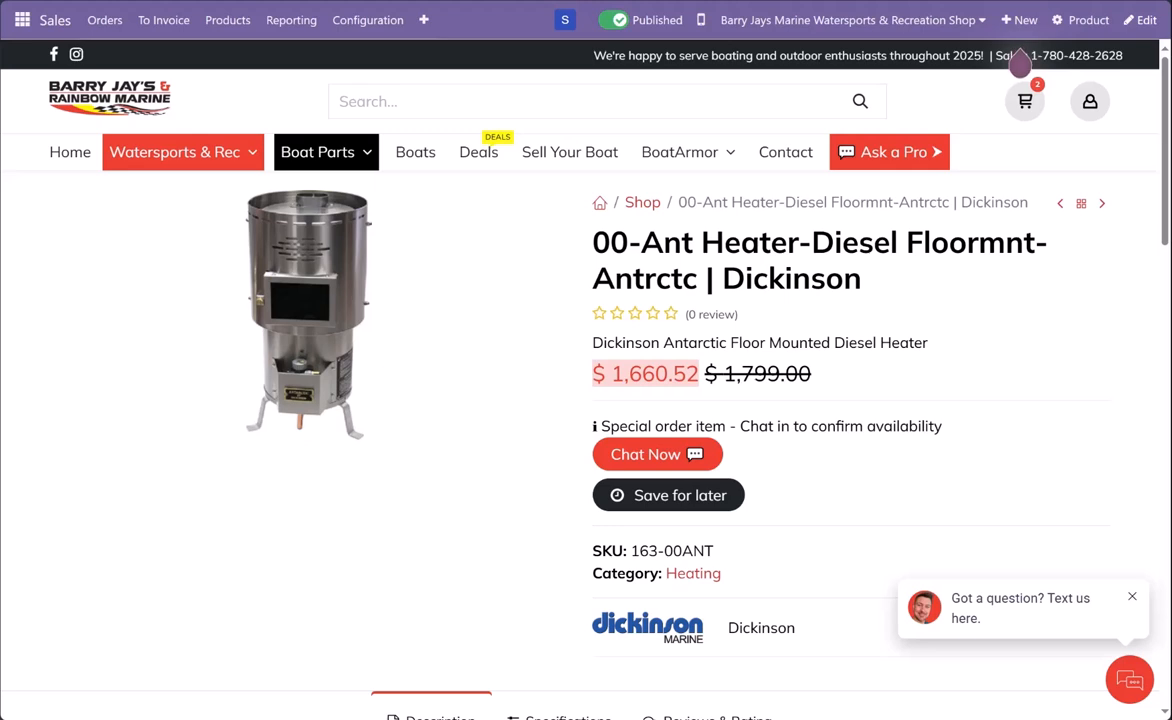
# Step: Return to the reward's discount product domain, review the field choices of the Compare to Price rule, and discard the domain dialog
pyautogui.click(18, 122)
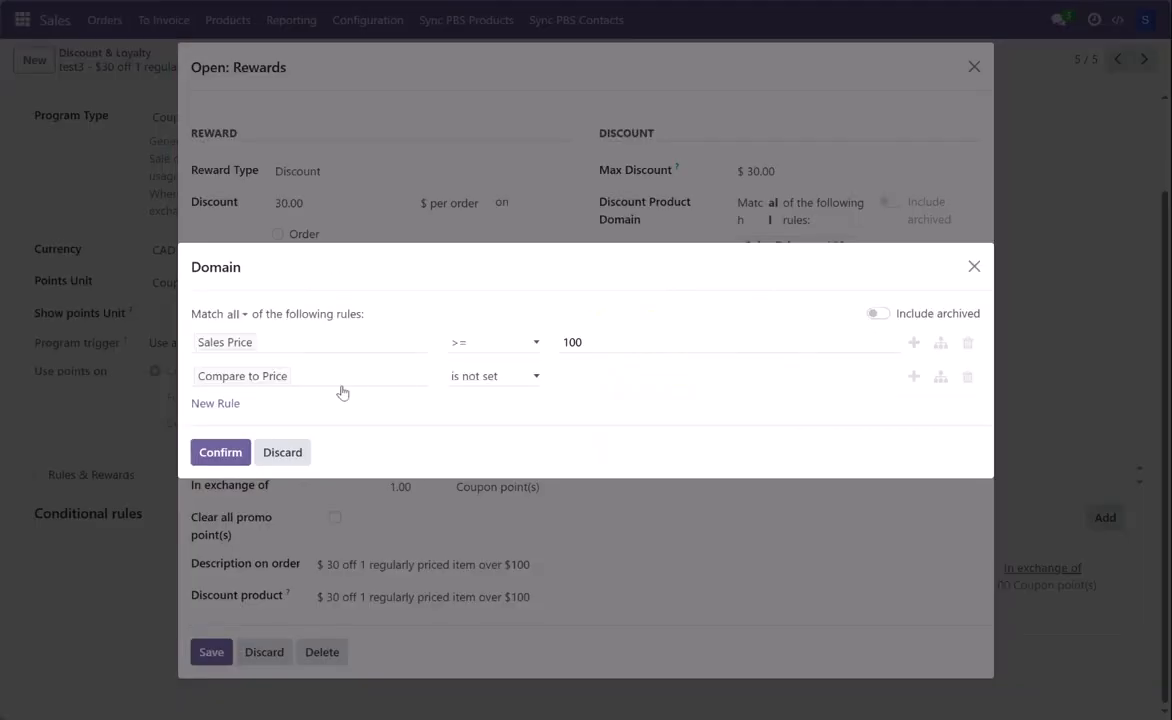
pyautogui.click(305, 380)
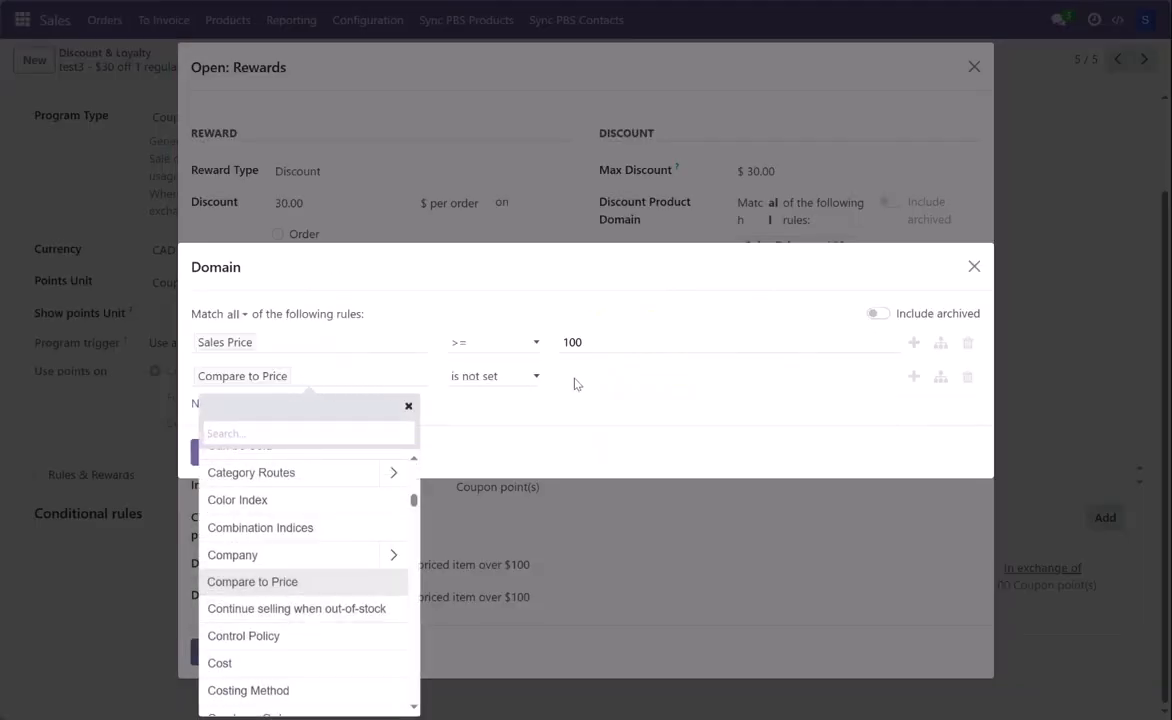
pyautogui.click(505, 418)
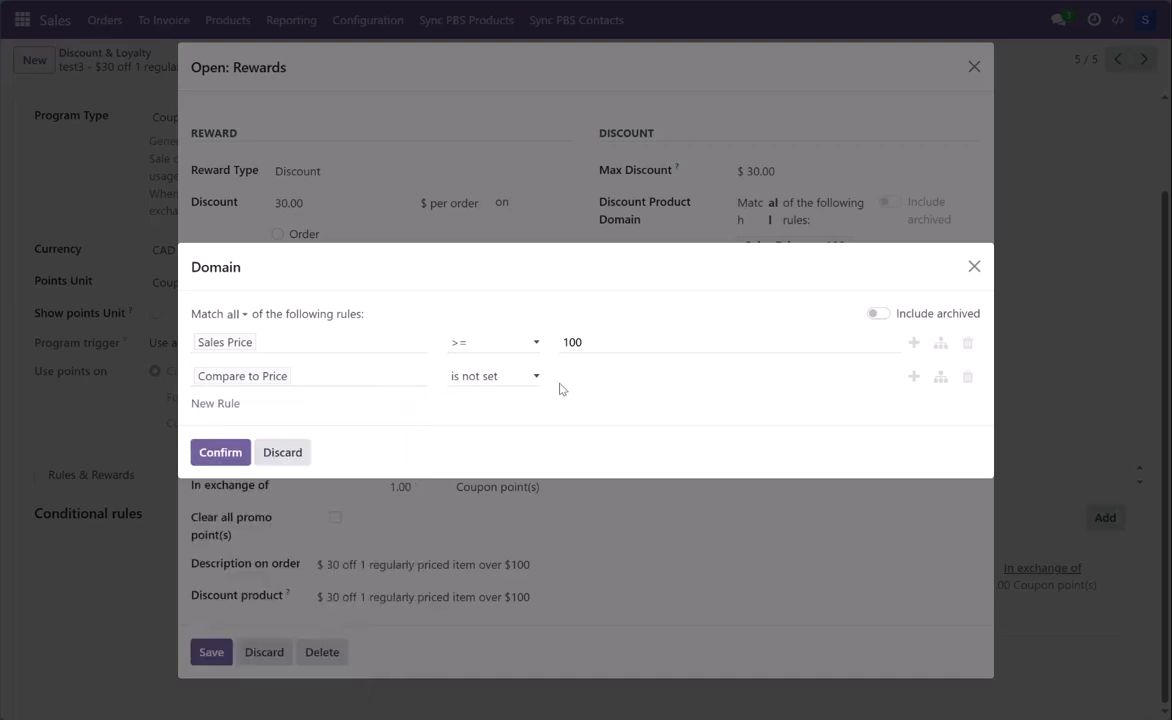
pyautogui.click(284, 455)
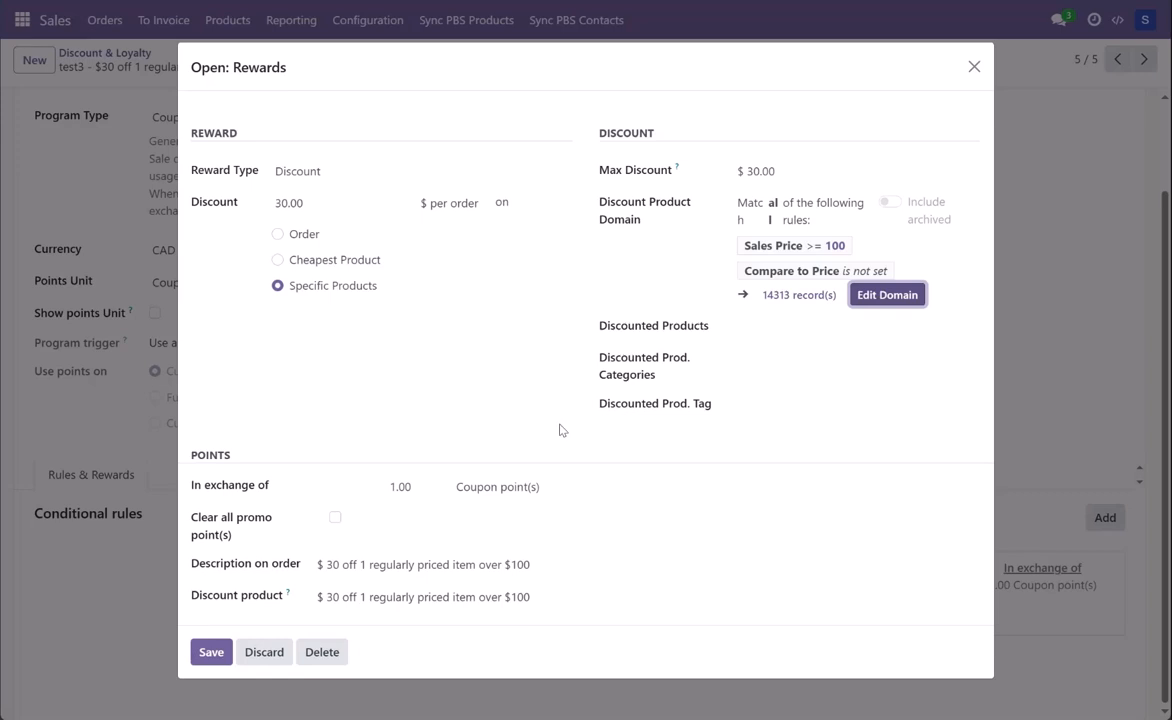
# Step: Try adding two items, 31029 Pivot and 31799001 Ball Joint, to the reward's Discounted Products, and remove both again
pyautogui.click(761, 332)
pyautogui.click(795, 377)
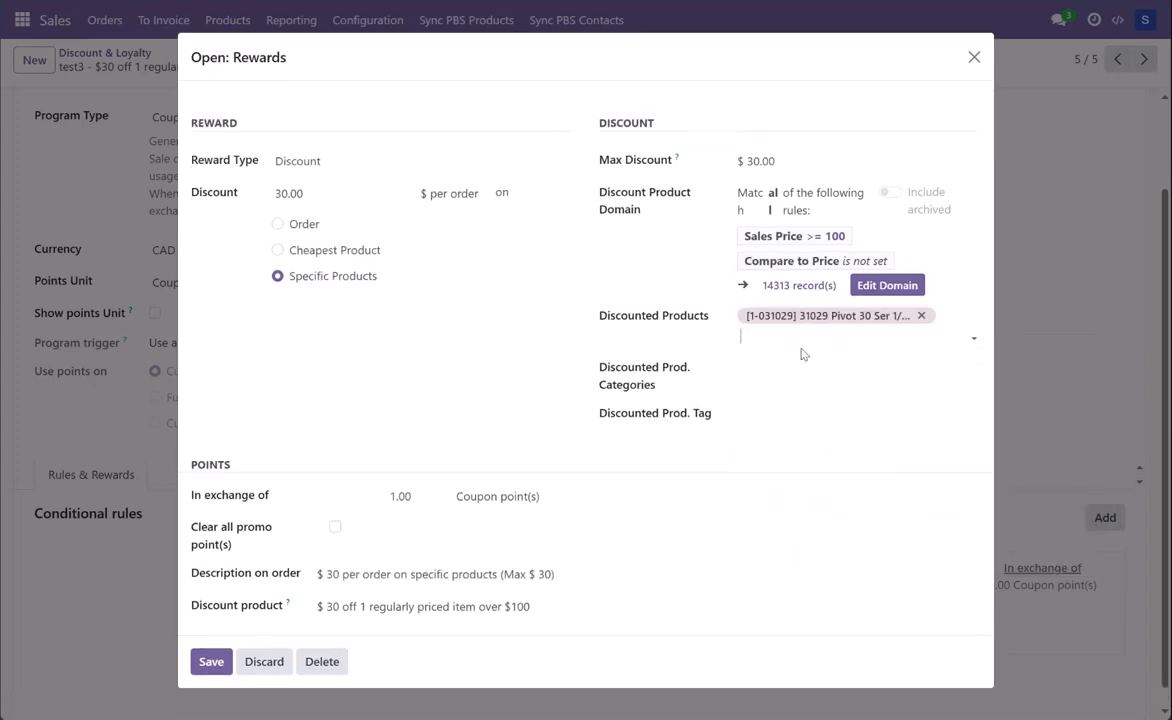
pyautogui.click(803, 336)
pyautogui.click(811, 408)
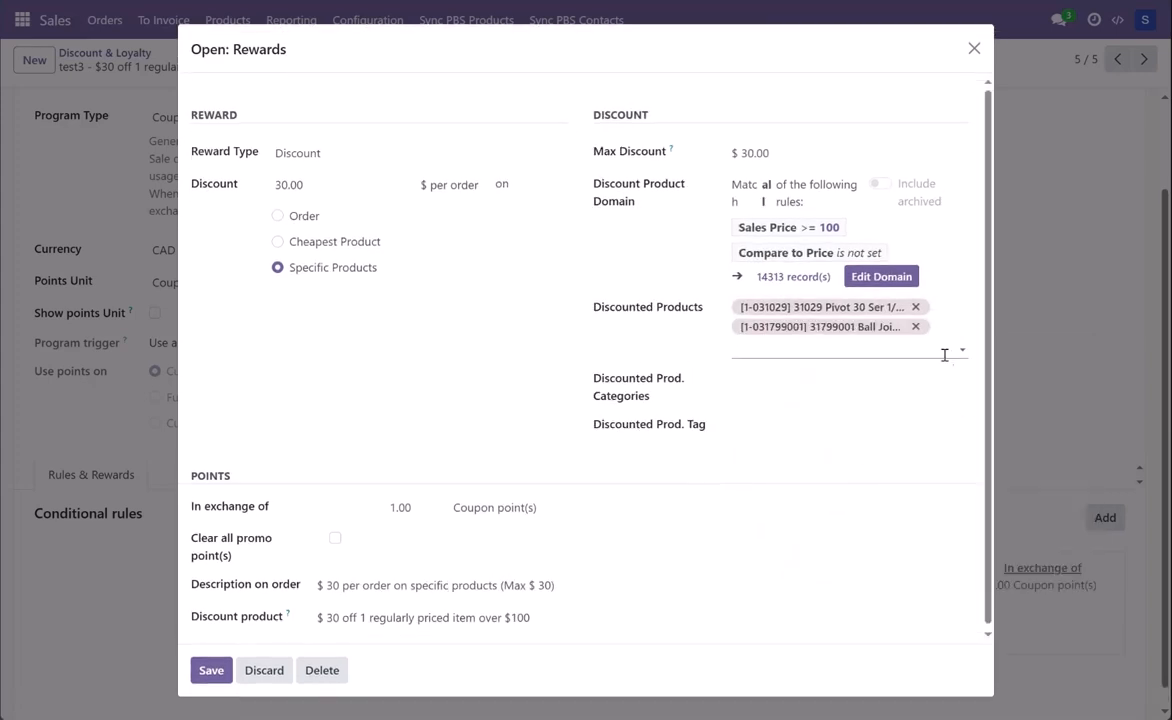
pyautogui.click(915, 326)
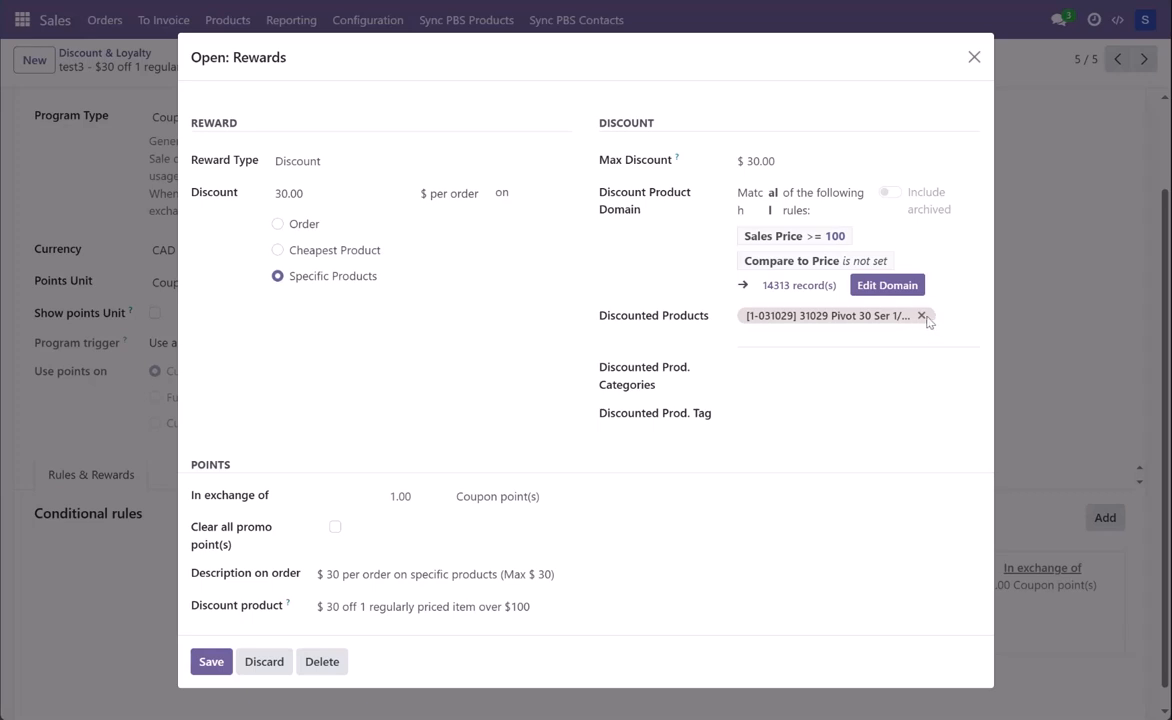
pyautogui.click(921, 315)
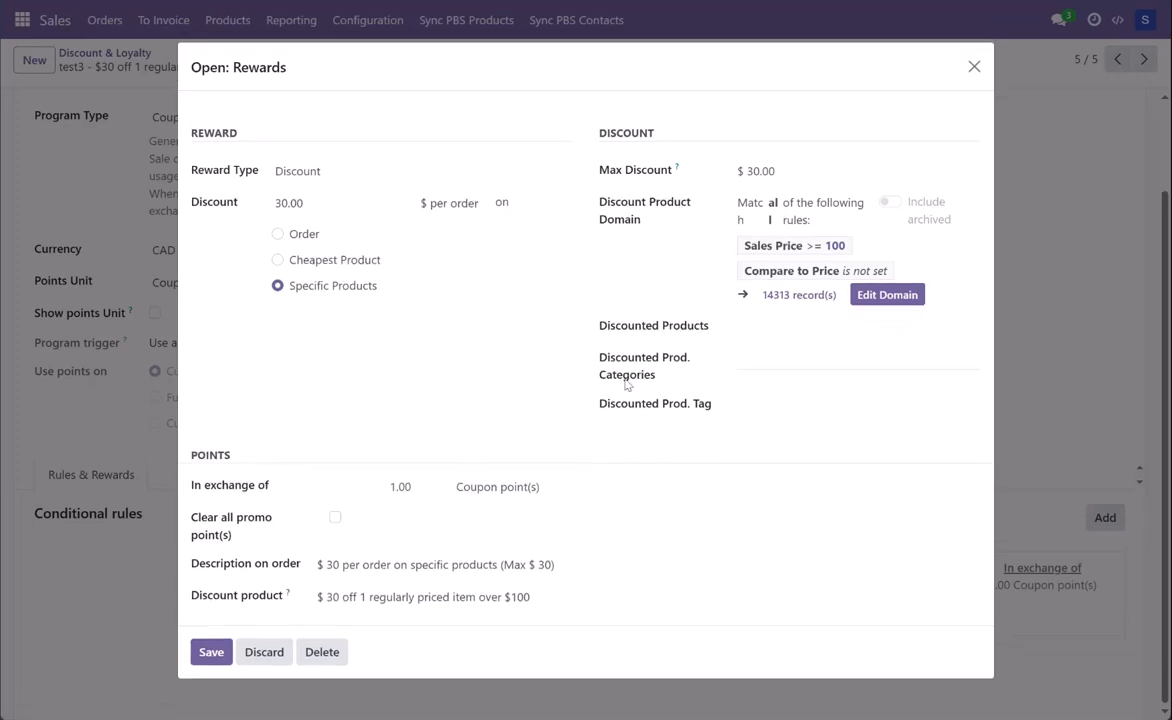
# Step: Review the available choices for the reward's Discounted Prod. Categories and Discounted Prod. Tag without selecting any
pyautogui.click(766, 357)
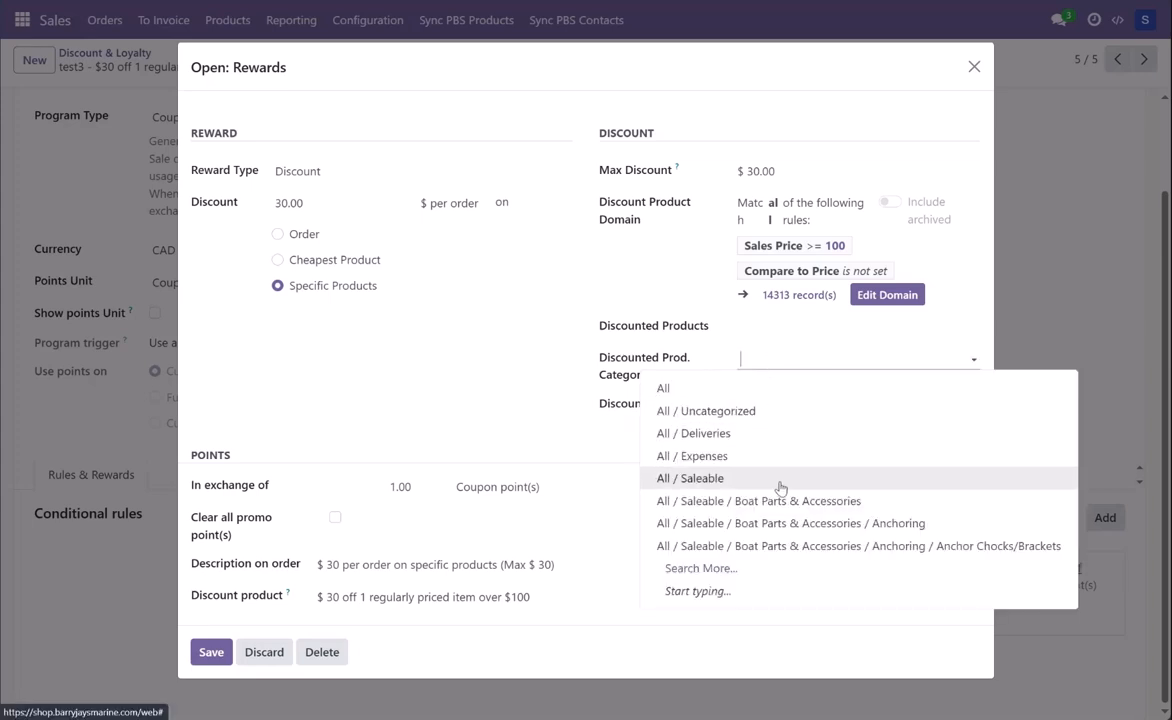
pyautogui.click(706, 342)
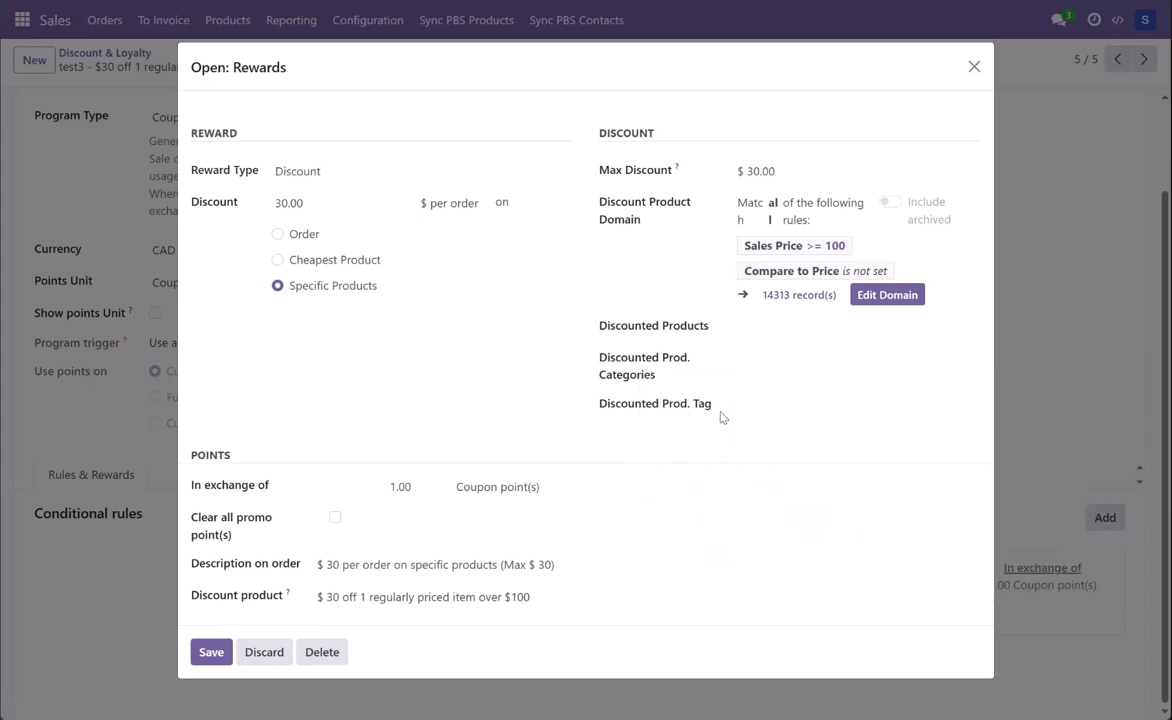
pyautogui.click(773, 404)
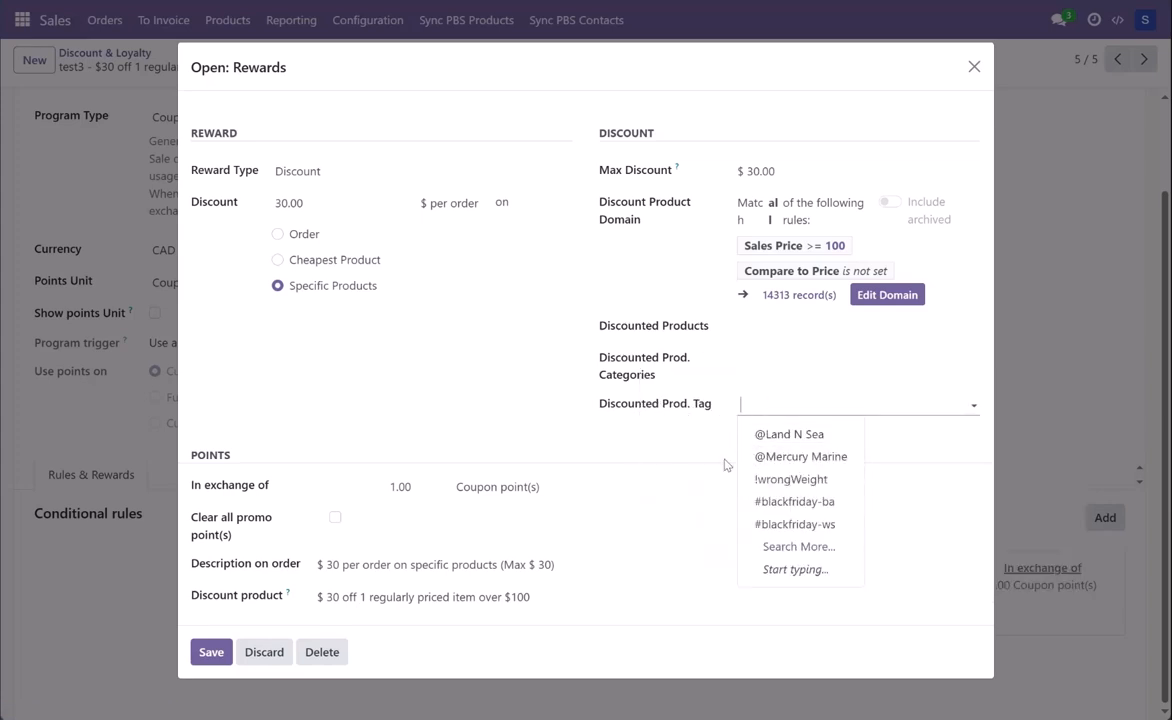
pyautogui.click(712, 440)
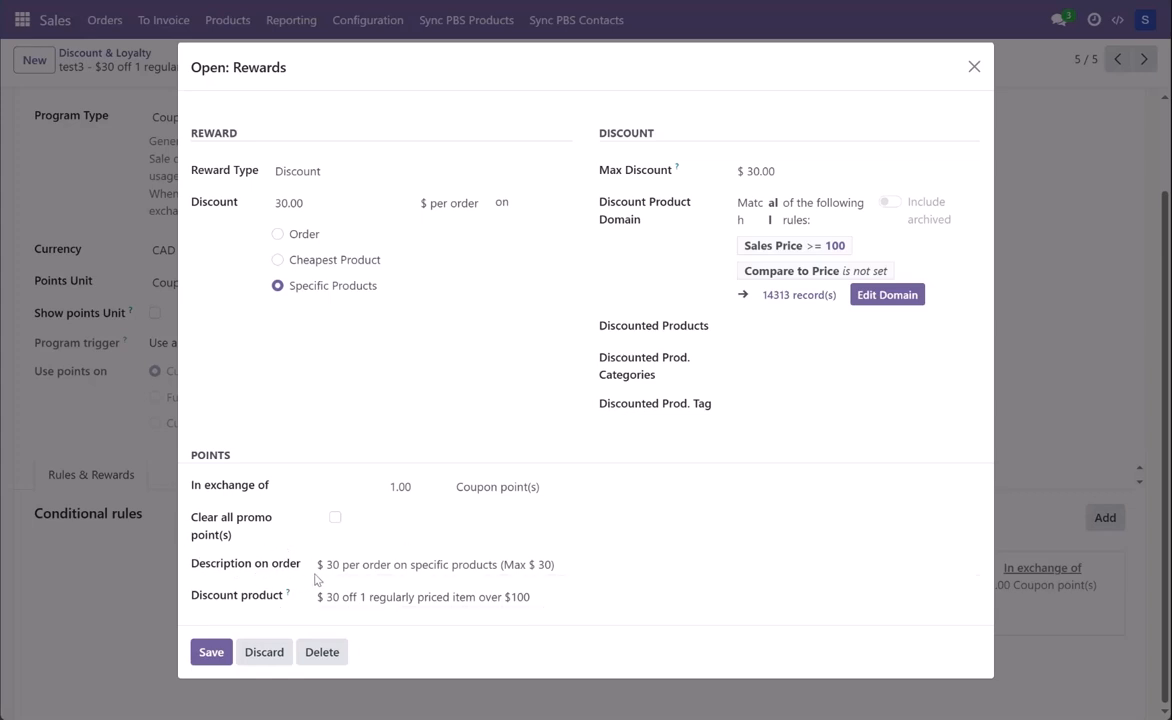
# Step: Examine the reward's Description on order text and discard the unsaved reward changes
pyautogui.doubleClick(549, 564)
pyautogui.click(569, 563)
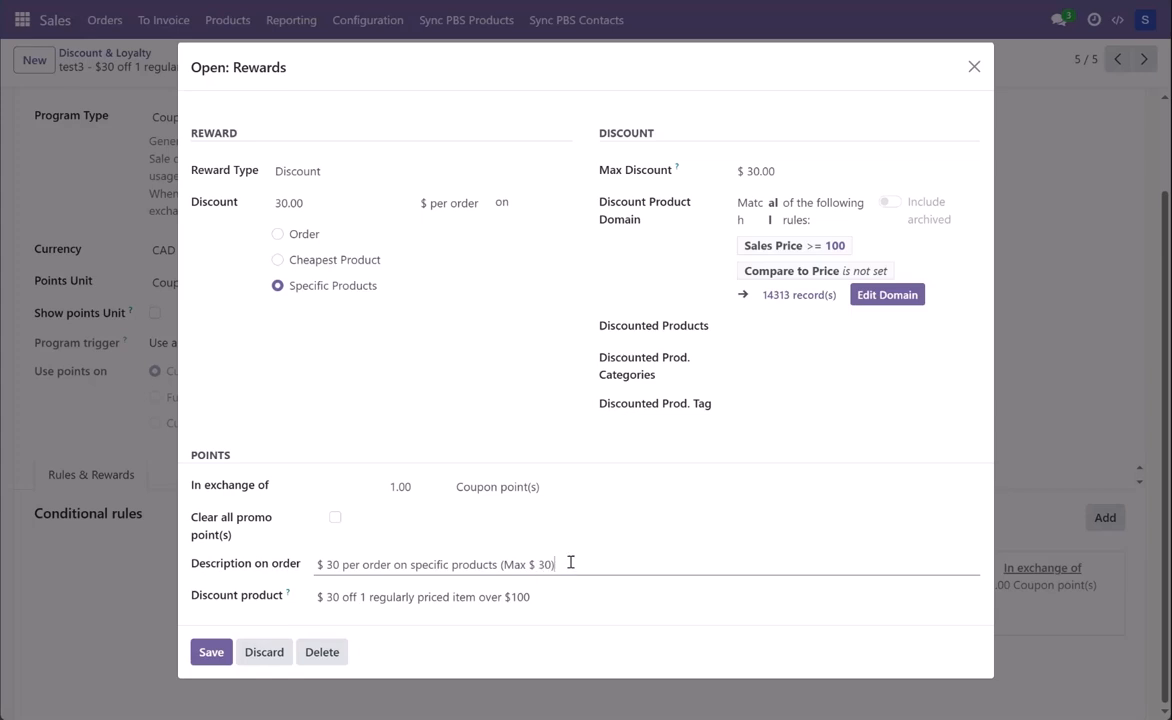
pyautogui.moveTo(557, 564); pyautogui.dragTo(321, 564)
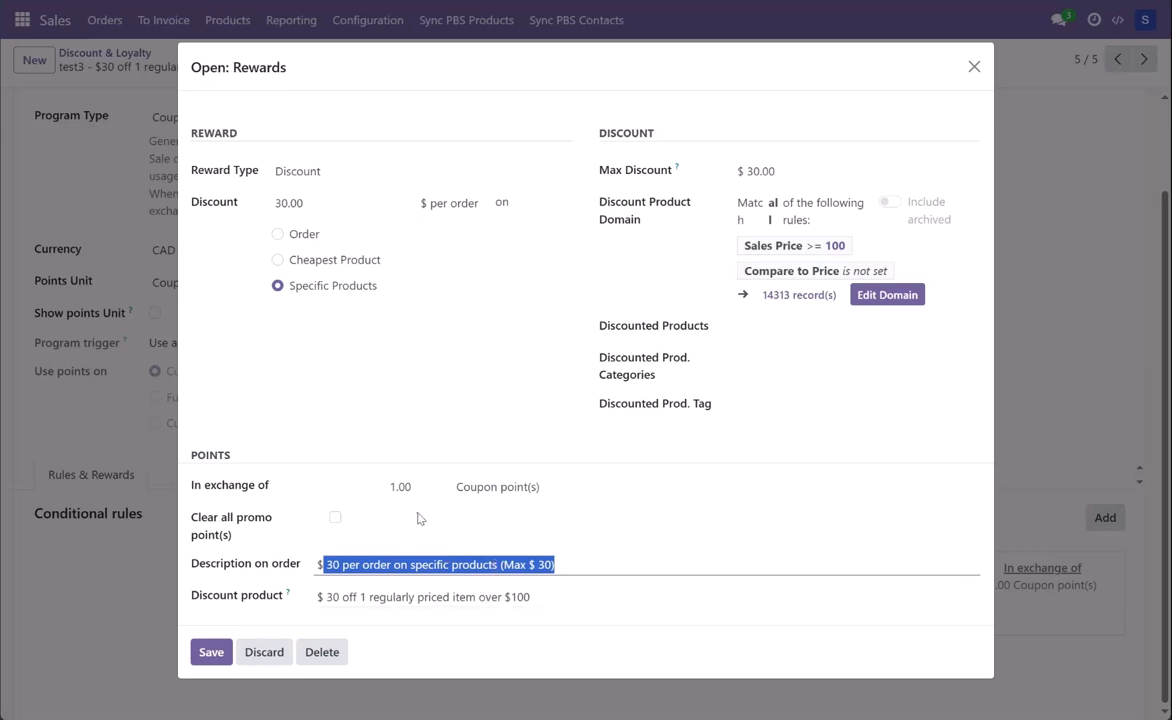
pyautogui.click(266, 653)
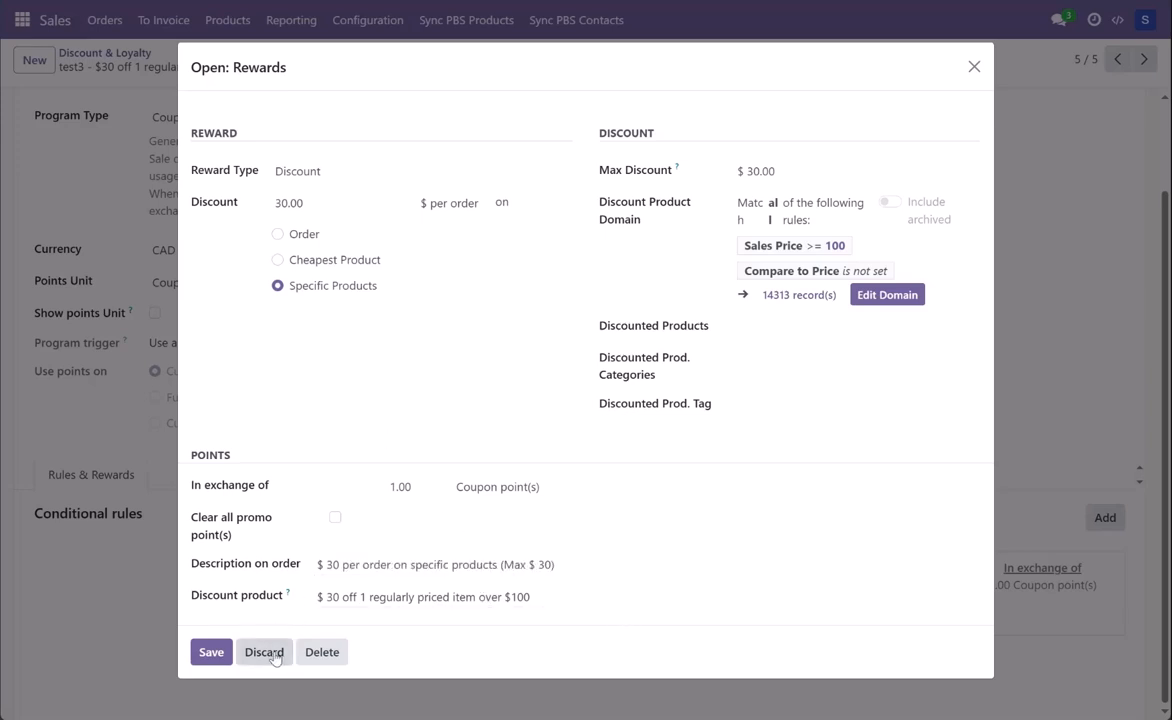
# Step: Review the "test2 - $30 off 1 regularly priced item over $100" coupon program and save it
pyautogui.scroll(2, 700, 578)
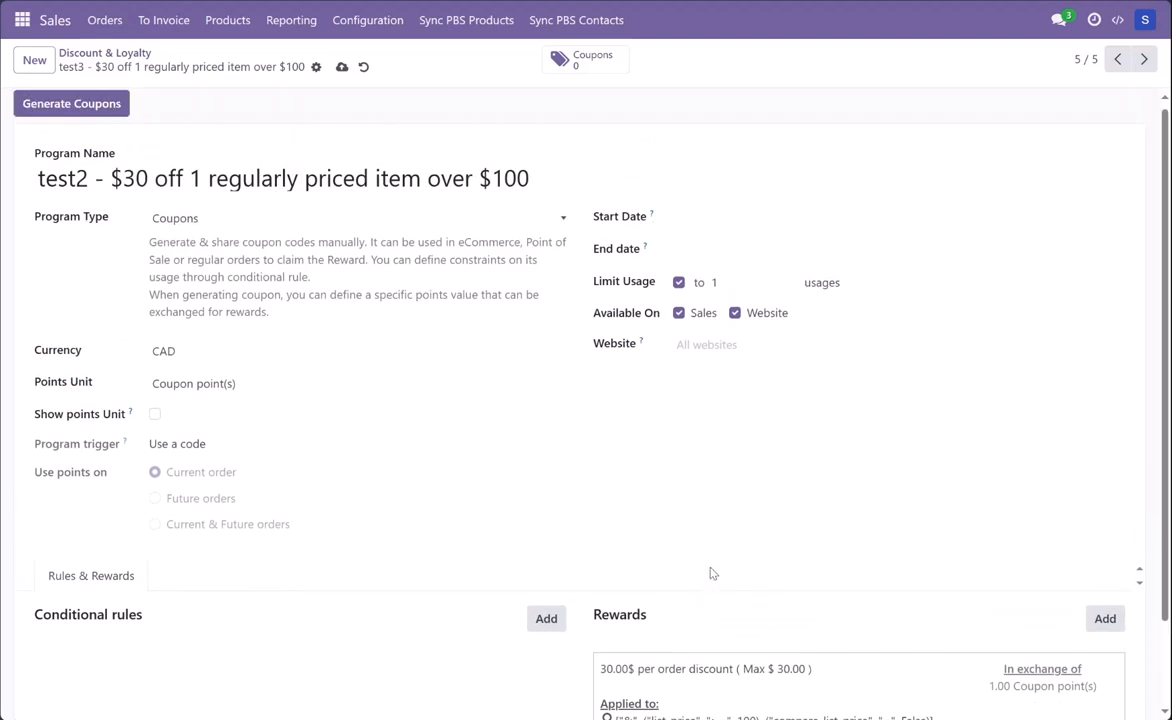
pyautogui.scroll(-1, 710, 573)
pyautogui.scroll(1, 711, 571)
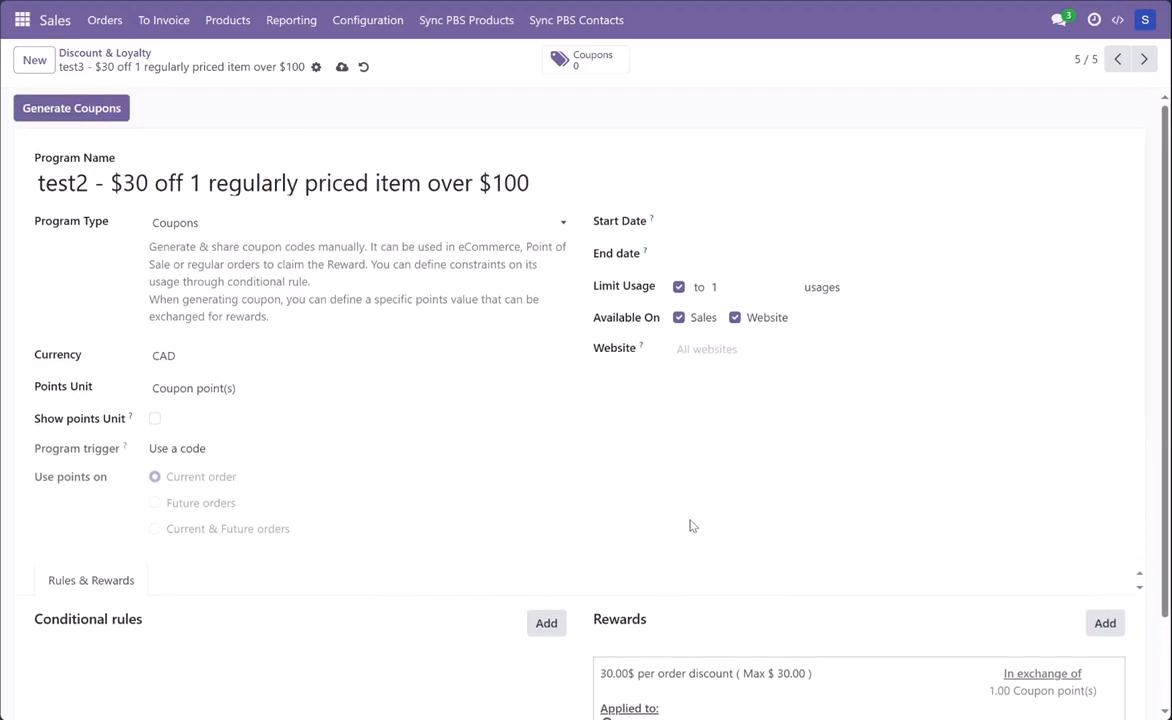
pyautogui.click(342, 67)
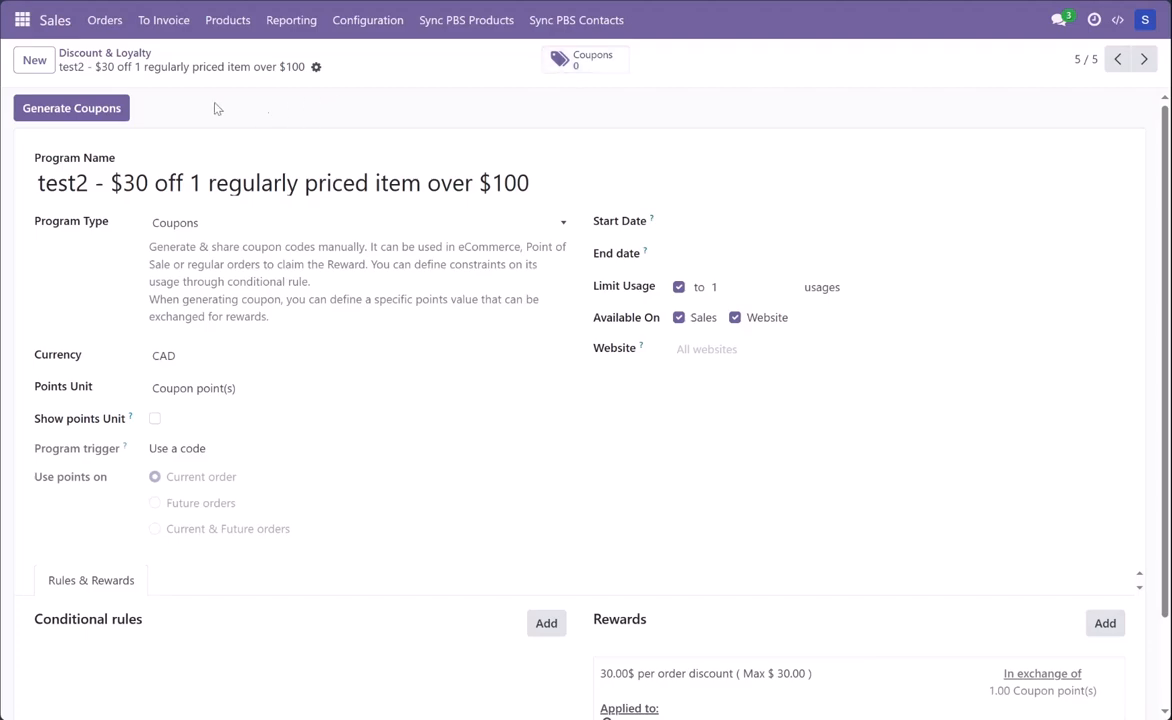
# Step: Start generating coupons from the program for Selected Customers and choose the single test customer found with "epic"
pyautogui.click(78, 112)
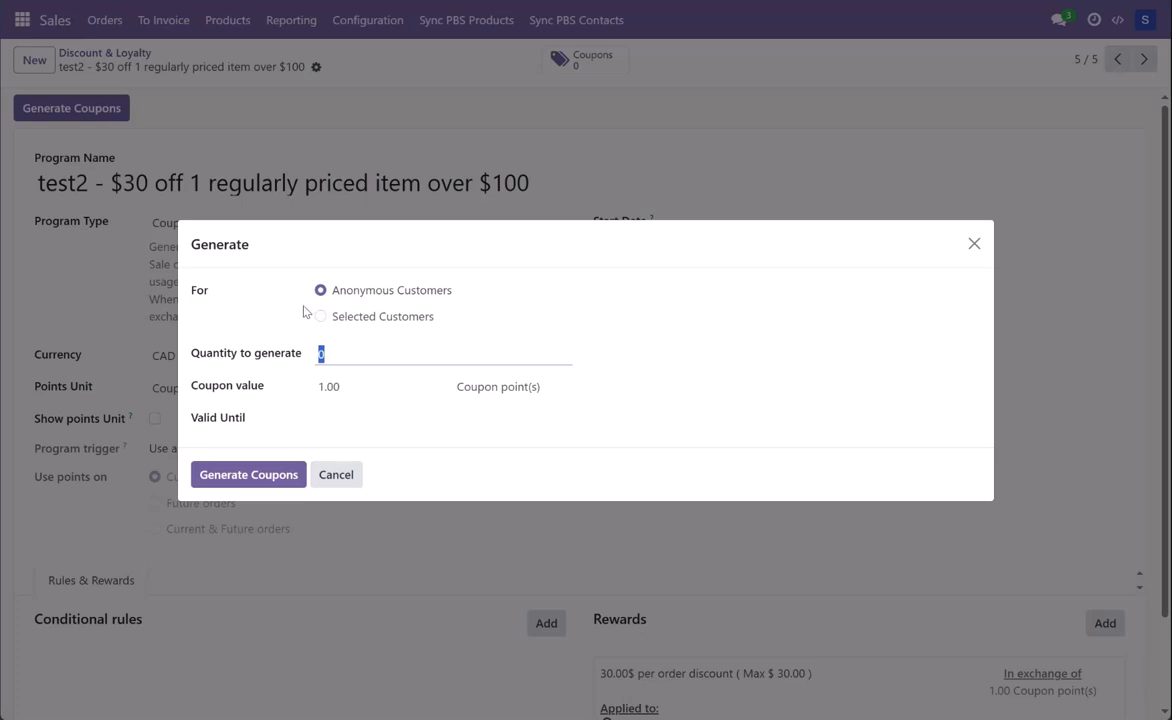
pyautogui.click(358, 316)
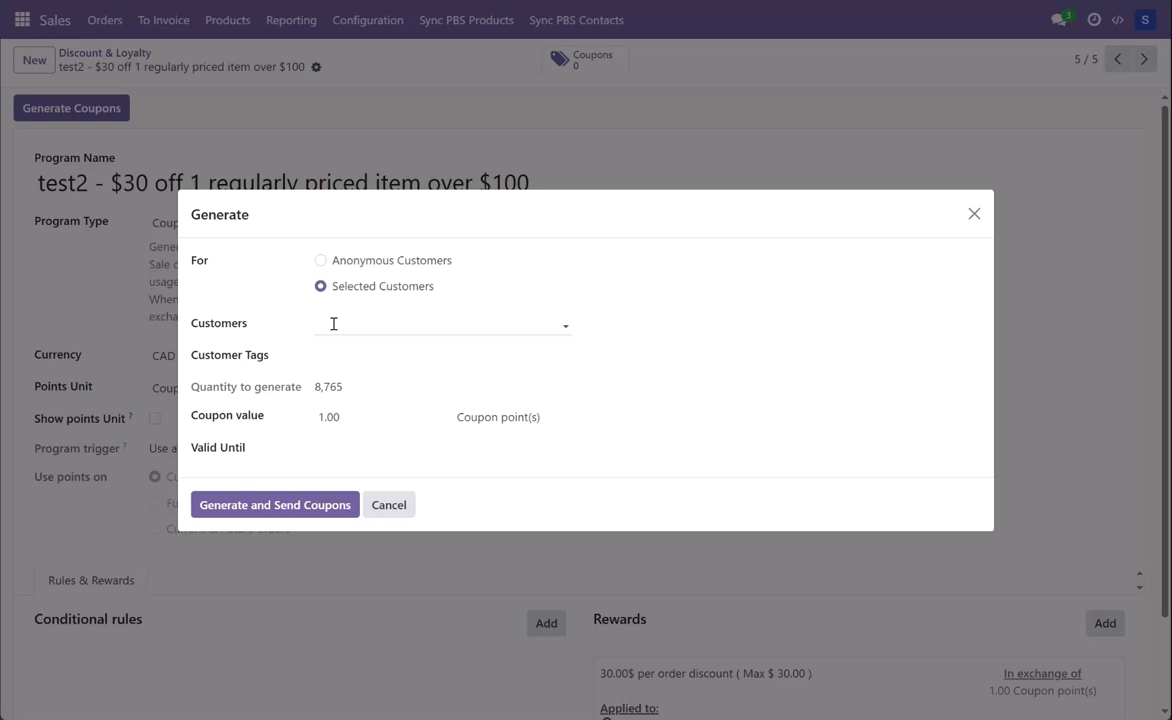
pyautogui.click(333, 323)
pyautogui.write('epic')
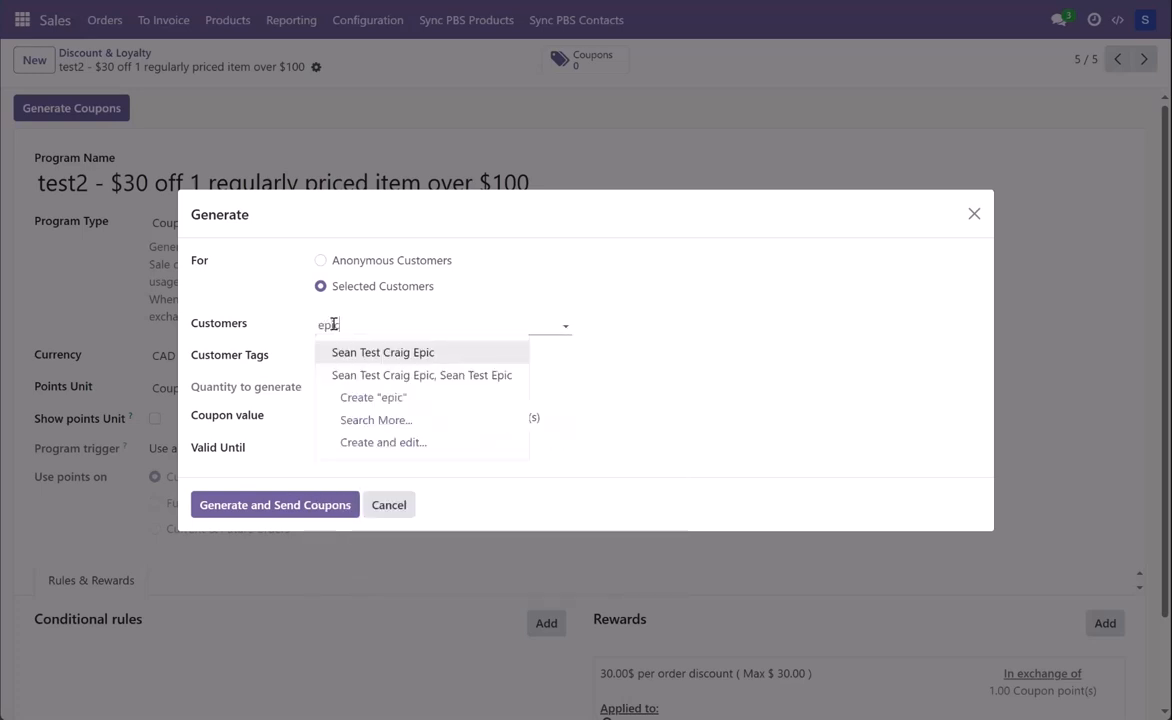
pyautogui.click(346, 355)
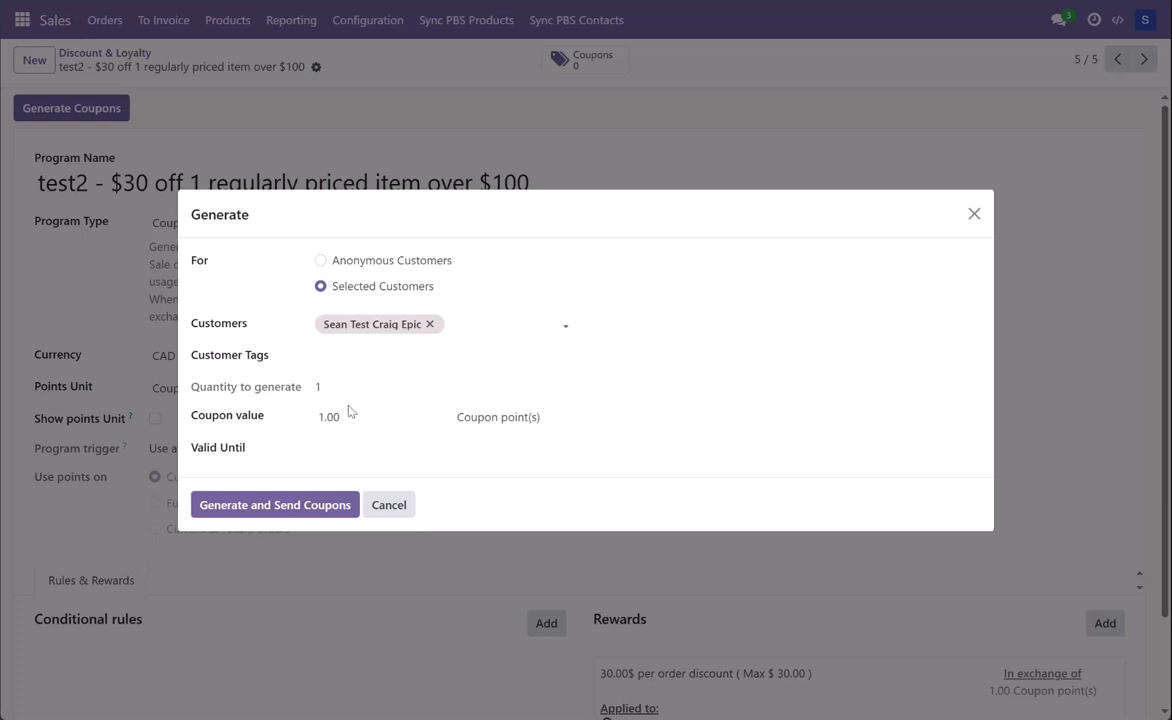
# Step: Set the coupon's Valid Until date to June 1, 2025, then generate and send it
pyautogui.click(327, 457)
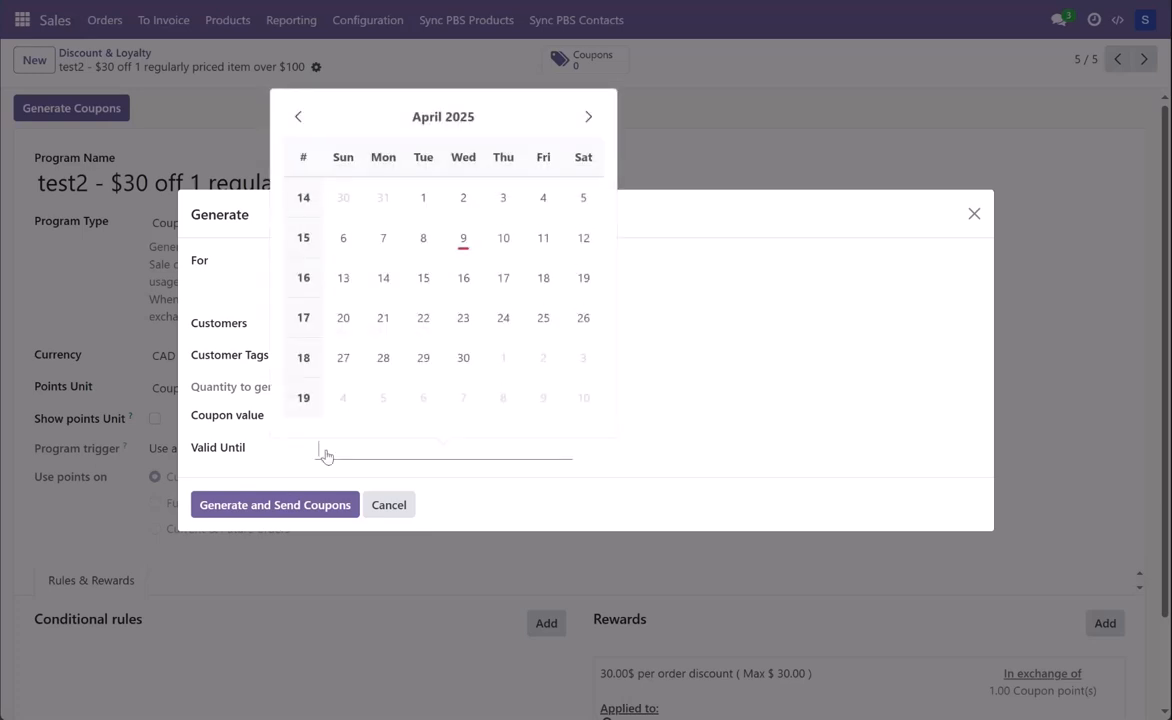
pyautogui.click(588, 117)
pyautogui.click(588, 117)
pyautogui.click(588, 117)
pyautogui.click(588, 117)
pyautogui.click(588, 117)
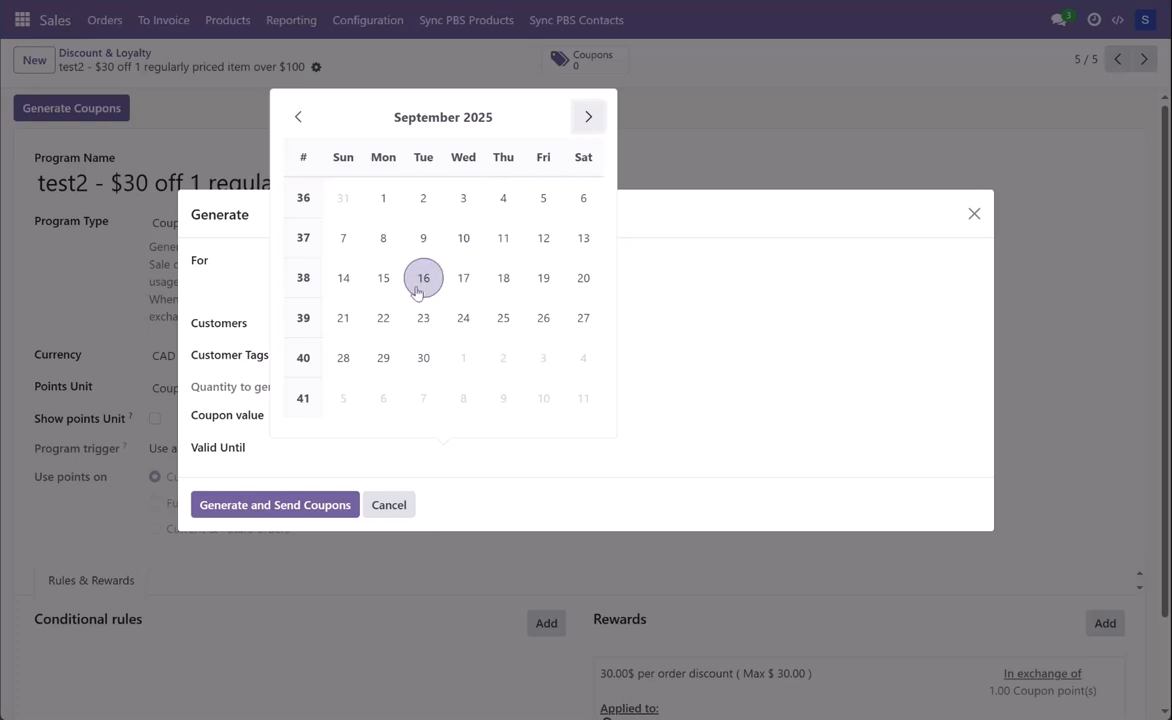
pyautogui.doubleClick(304, 115)
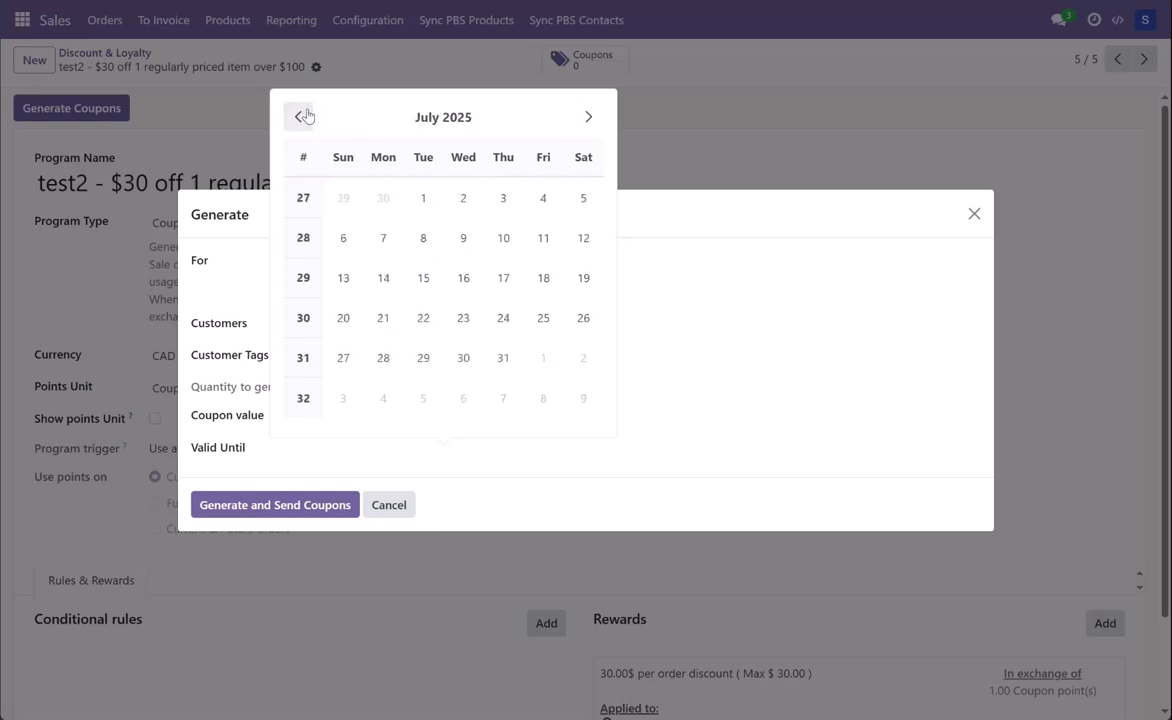
pyautogui.click(300, 116)
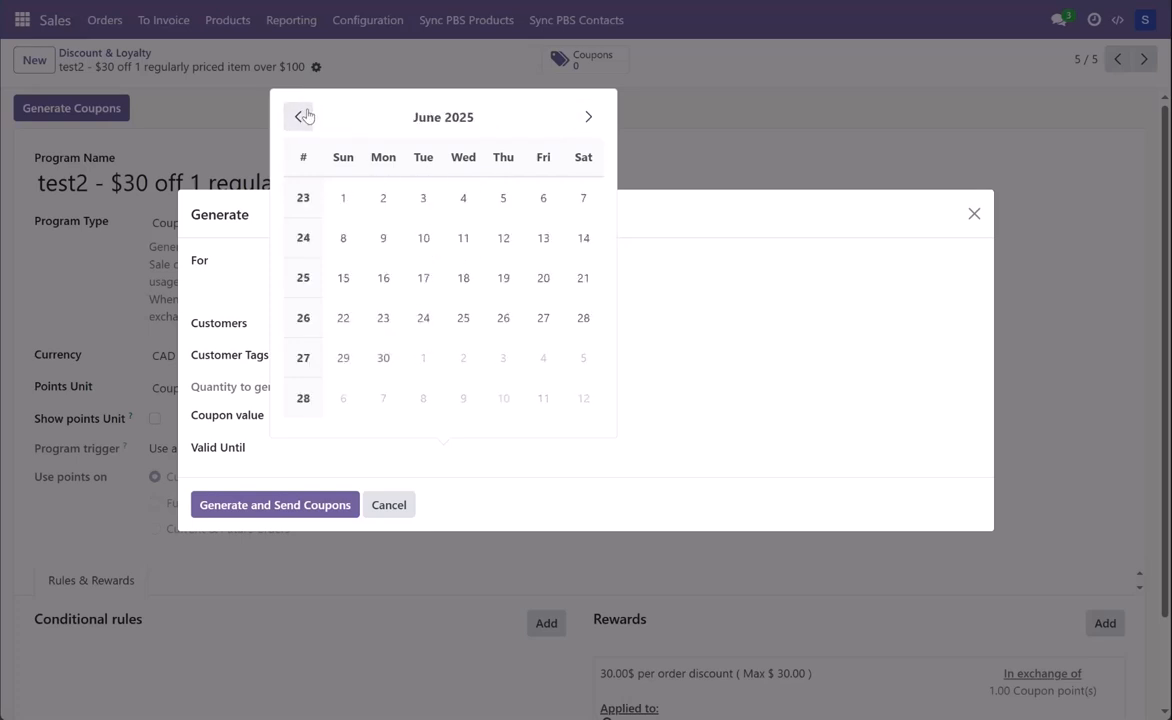
pyautogui.click(343, 197)
pyautogui.click(309, 510)
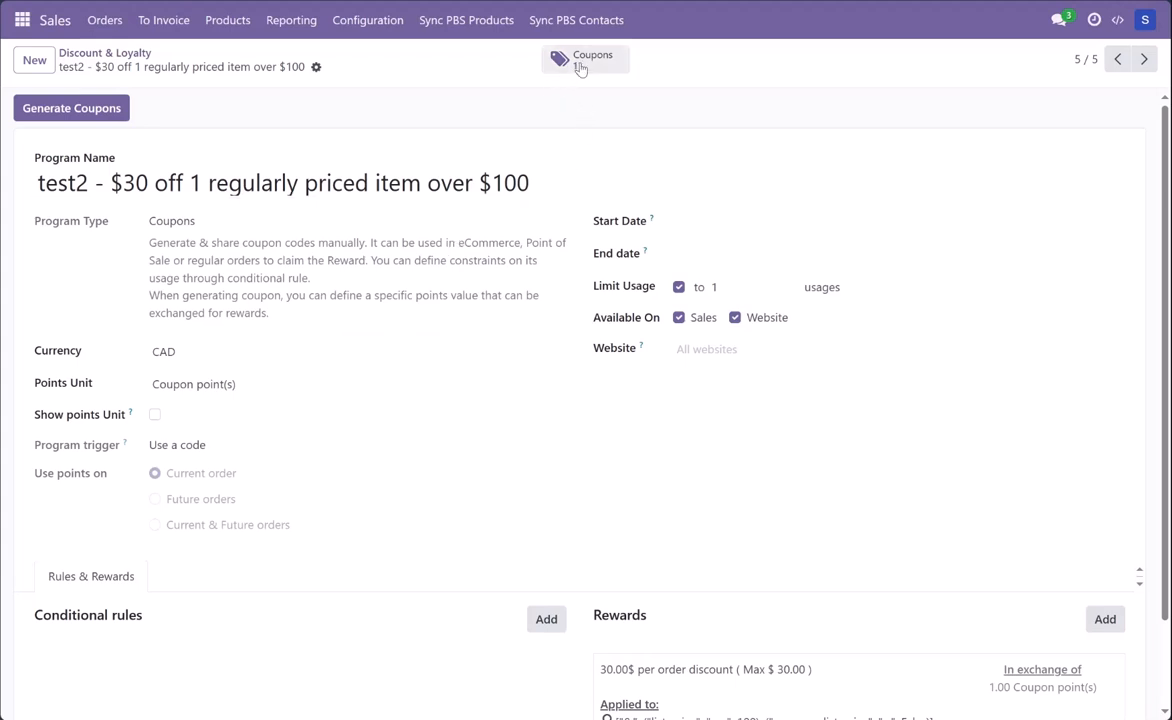
# Step: Open the program's coupon list, select the generated coupon, and start the "Here's your $30 Coupon!" Send Mail action
pyautogui.click(580, 66)
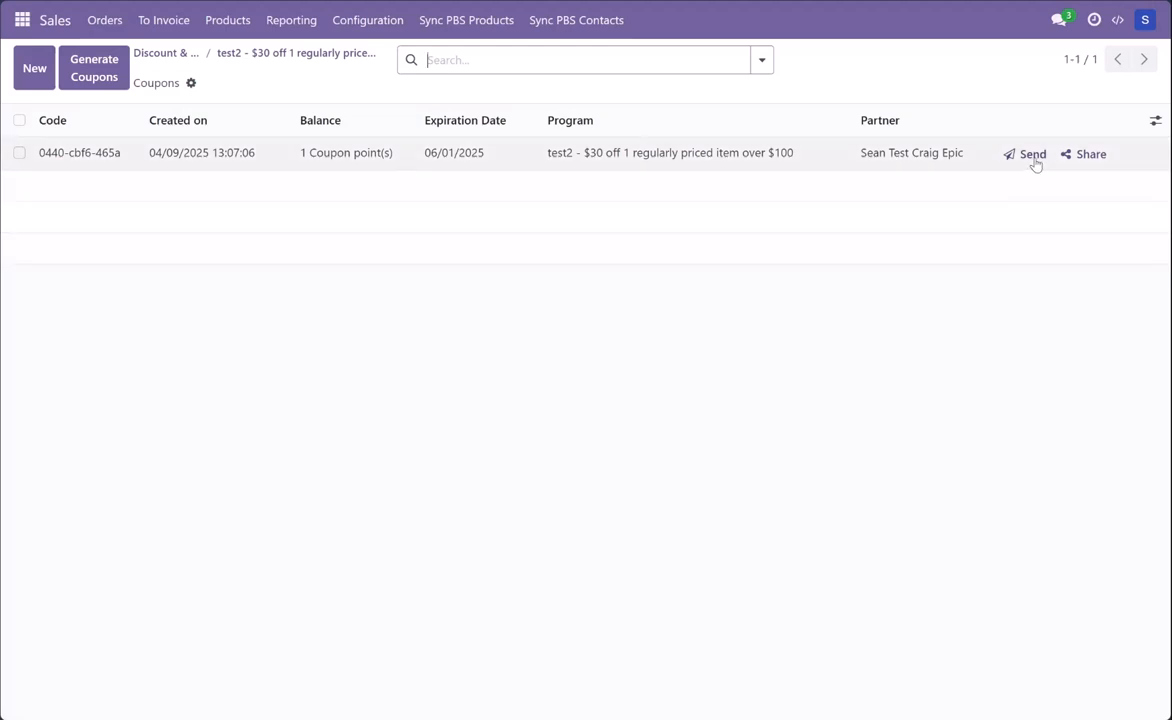
pyautogui.click(21, 121)
pyautogui.click(650, 66)
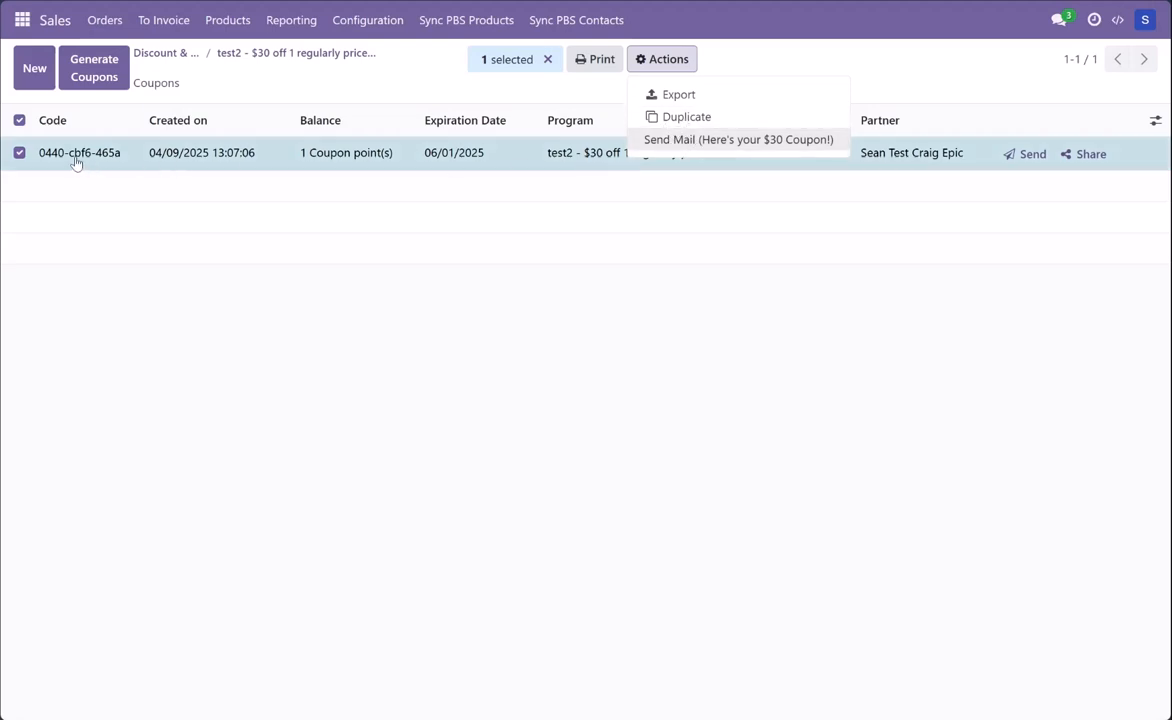
pyautogui.click(668, 145)
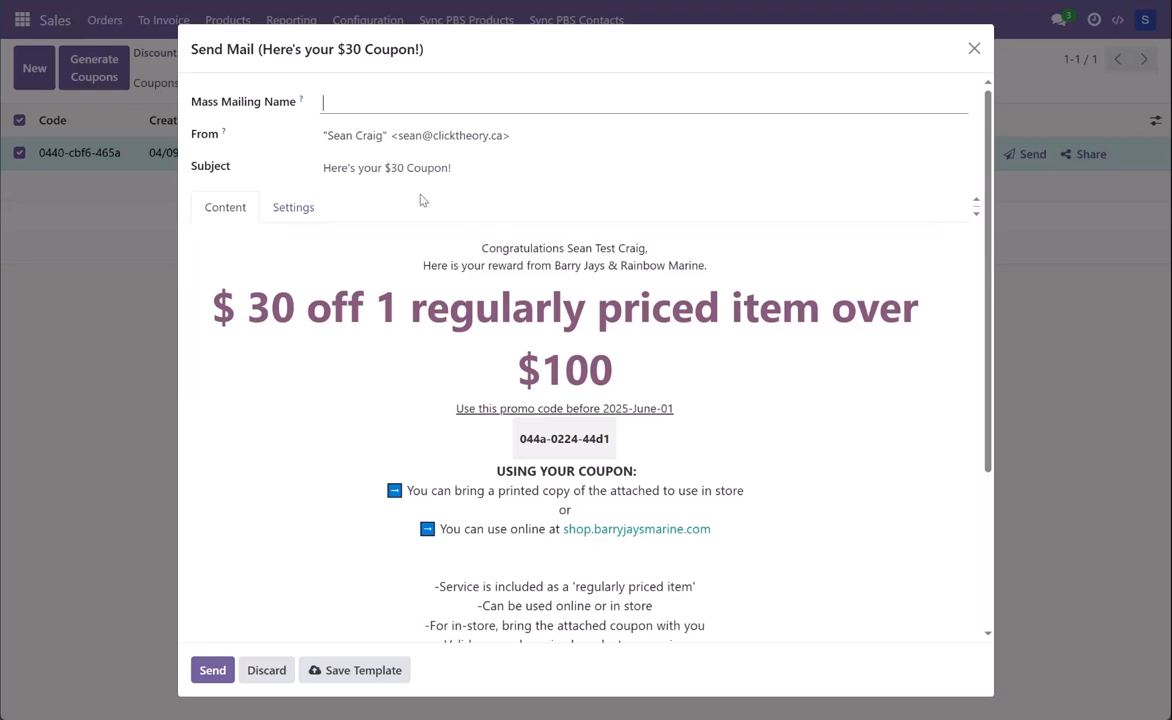
# Step: Set the Mass Mailing Name to "Test coupon send 30"
pyautogui.write('TEst coupon send 30')
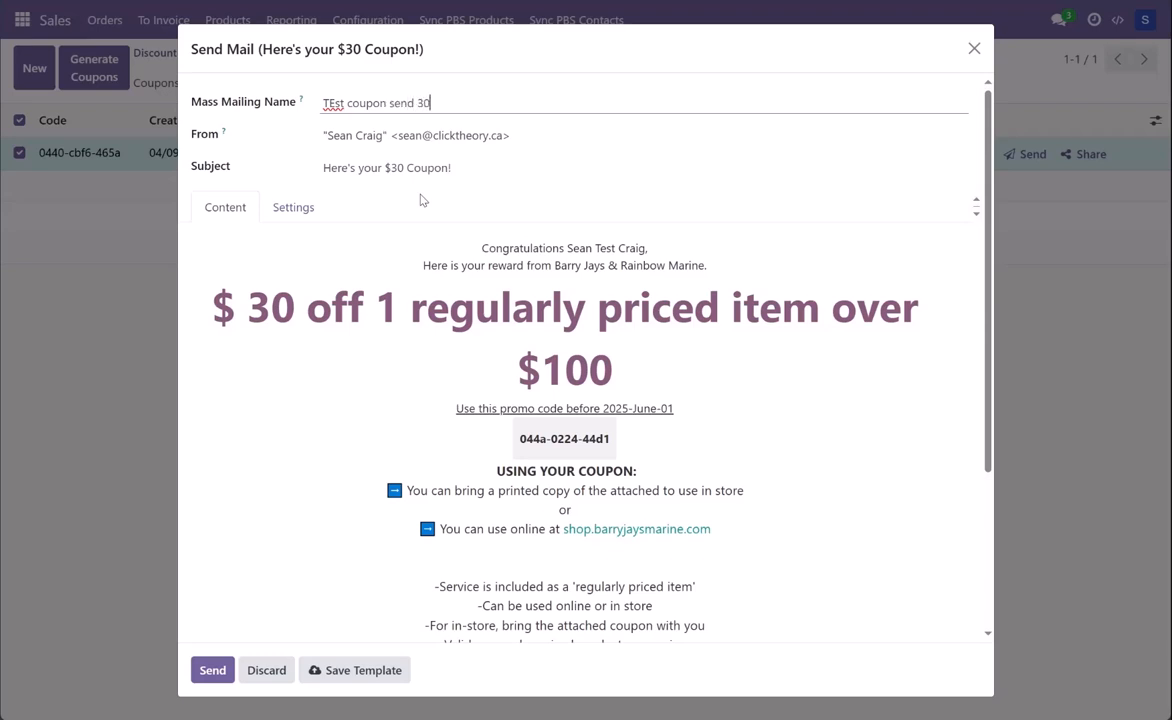
pyautogui.click(334, 103)
pyautogui.press('BackSpace')
pyautogui.write('e')
# Step: Open the mailing's "Coupon: Coupon Information" template, examine its subject and content, and close it without saving
pyautogui.scroll(-1, 314, 290)
pyautogui.scroll(1, 320, 149)
pyautogui.scroll(-4, 315, 355)
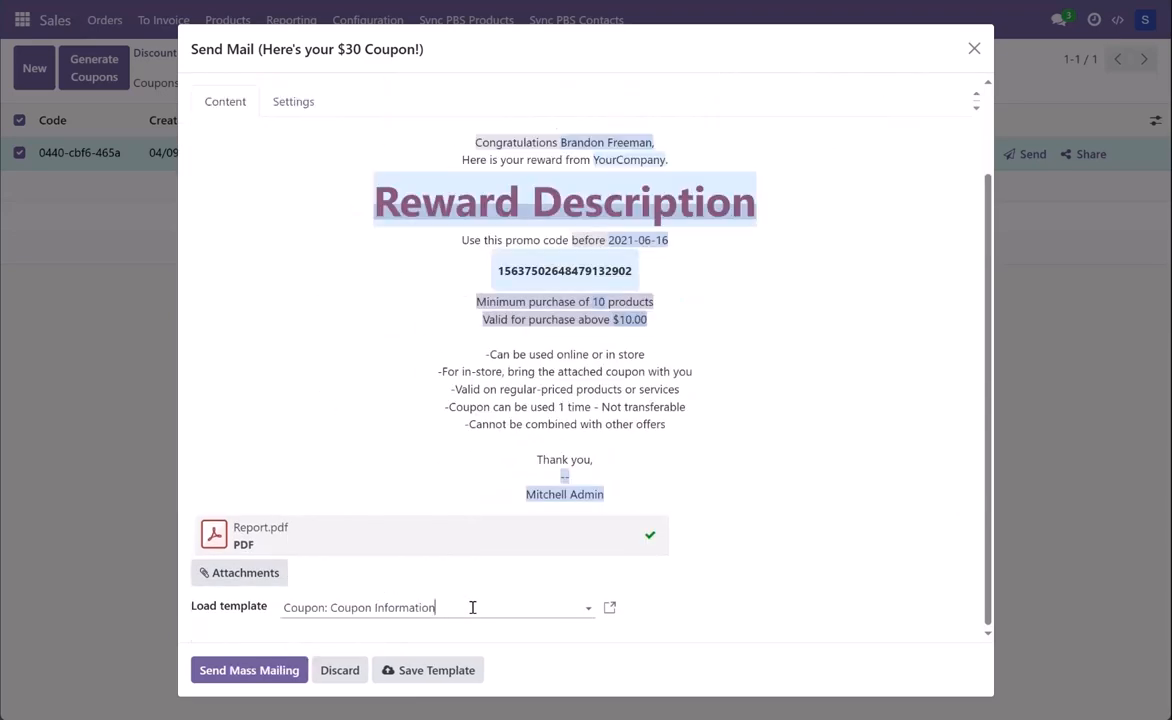
pyautogui.click(609, 609)
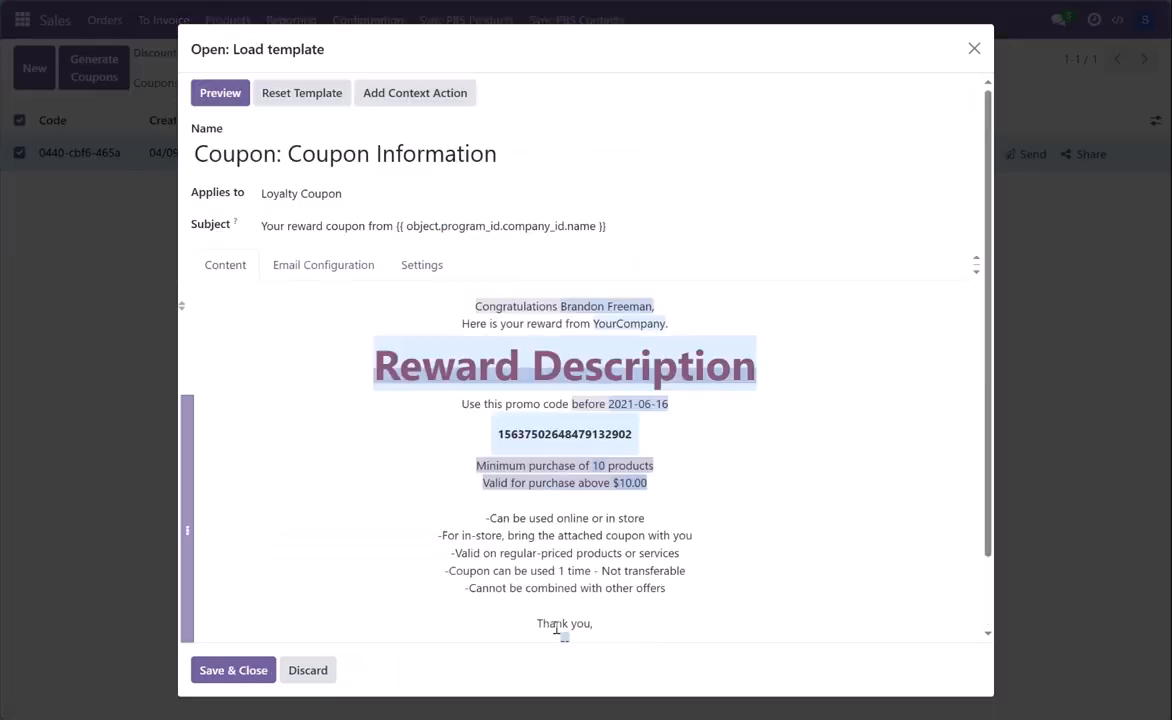
pyautogui.scroll(1, 537, 499)
pyautogui.scroll(-1, 545, 498)
pyautogui.scroll(1, 545, 490)
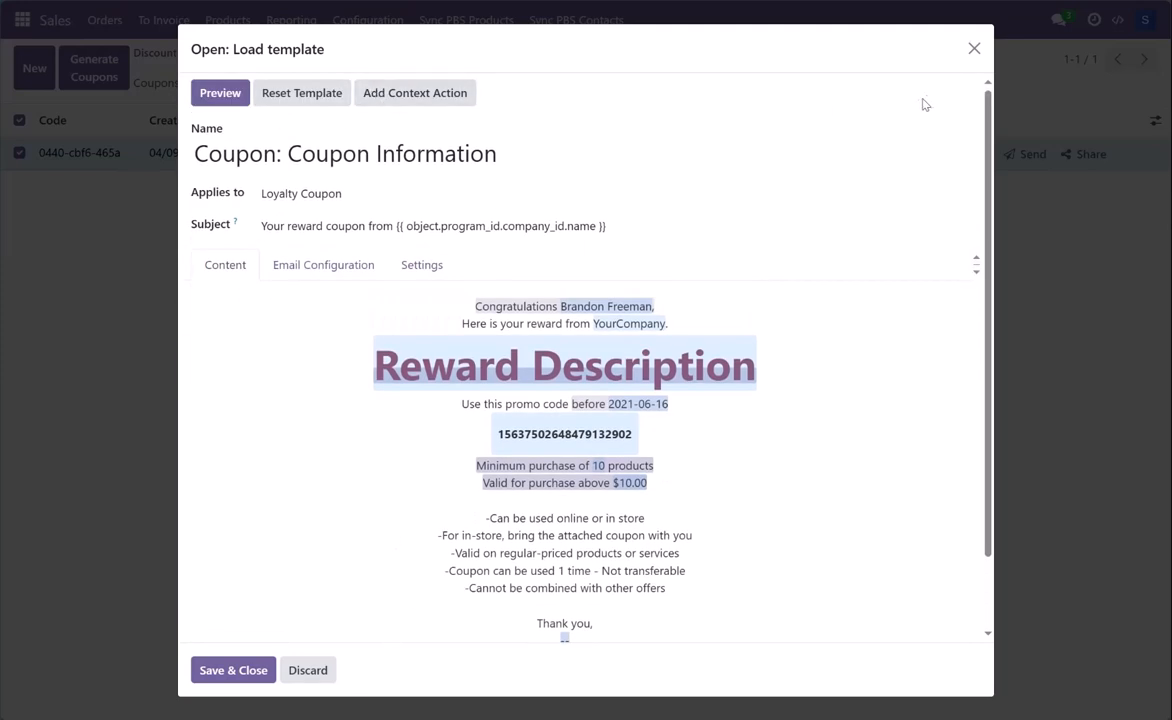
pyautogui.click(974, 48)
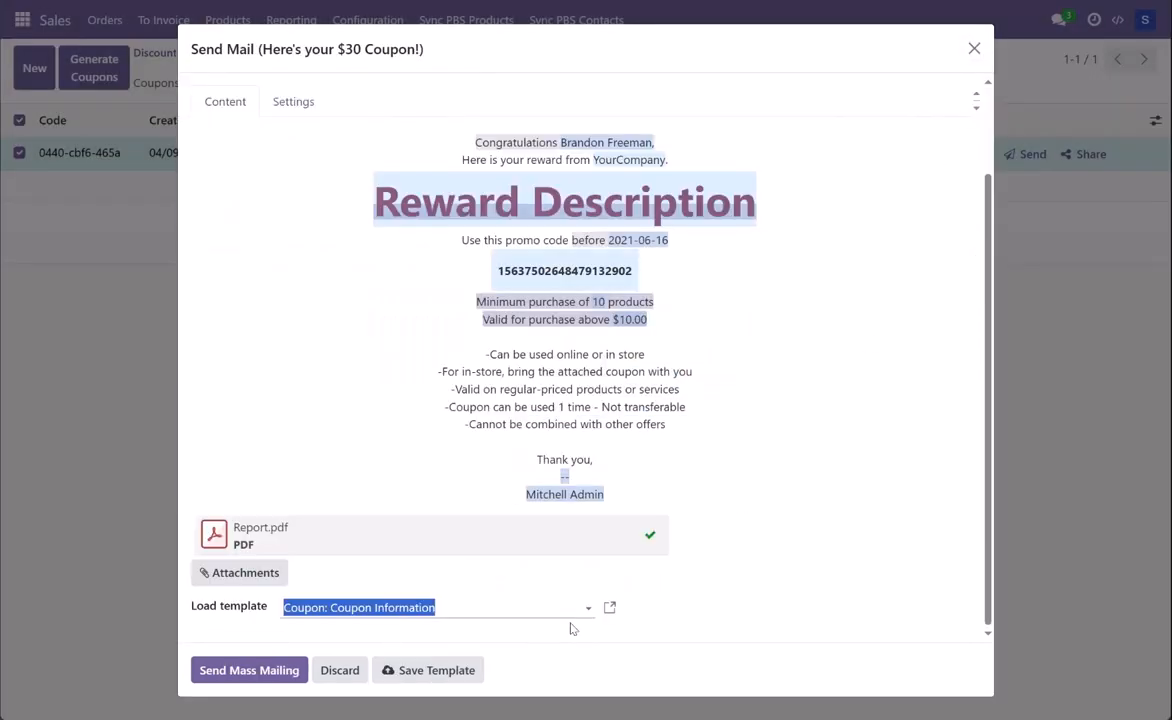
# Step: Discard the coupon mailing and find the technical Email Templates list by searching for "email tem"
pyautogui.click(339, 679)
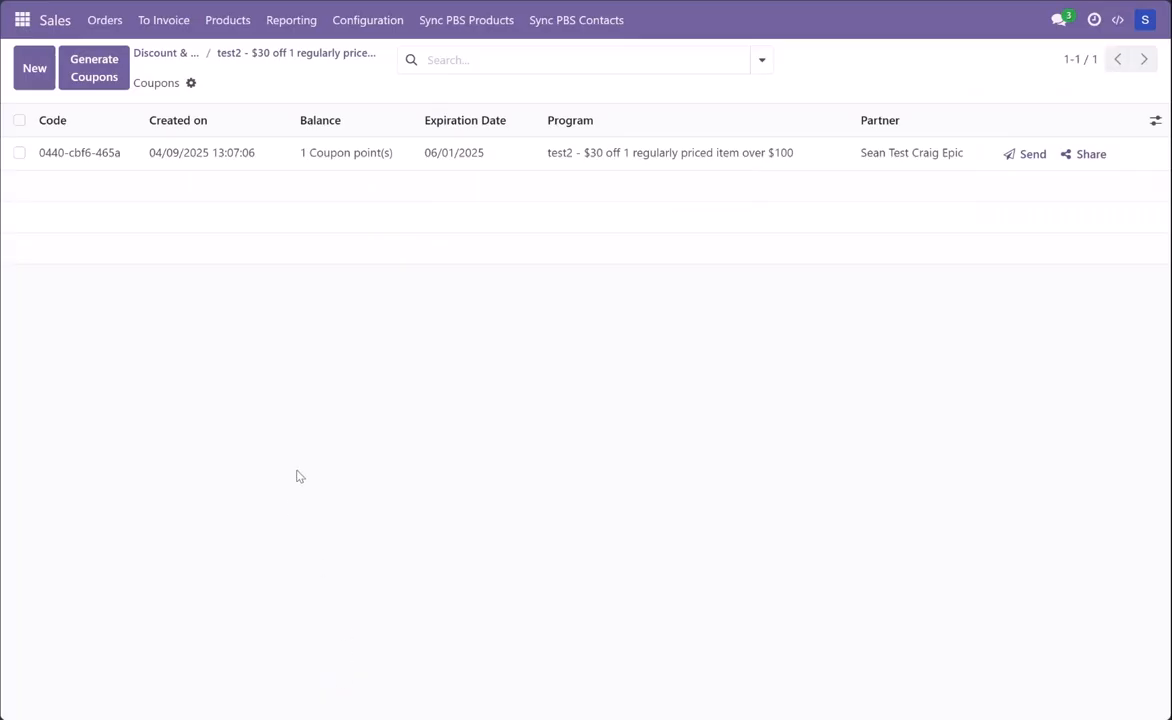
pyautogui.hotkey('ctrl', 'k')
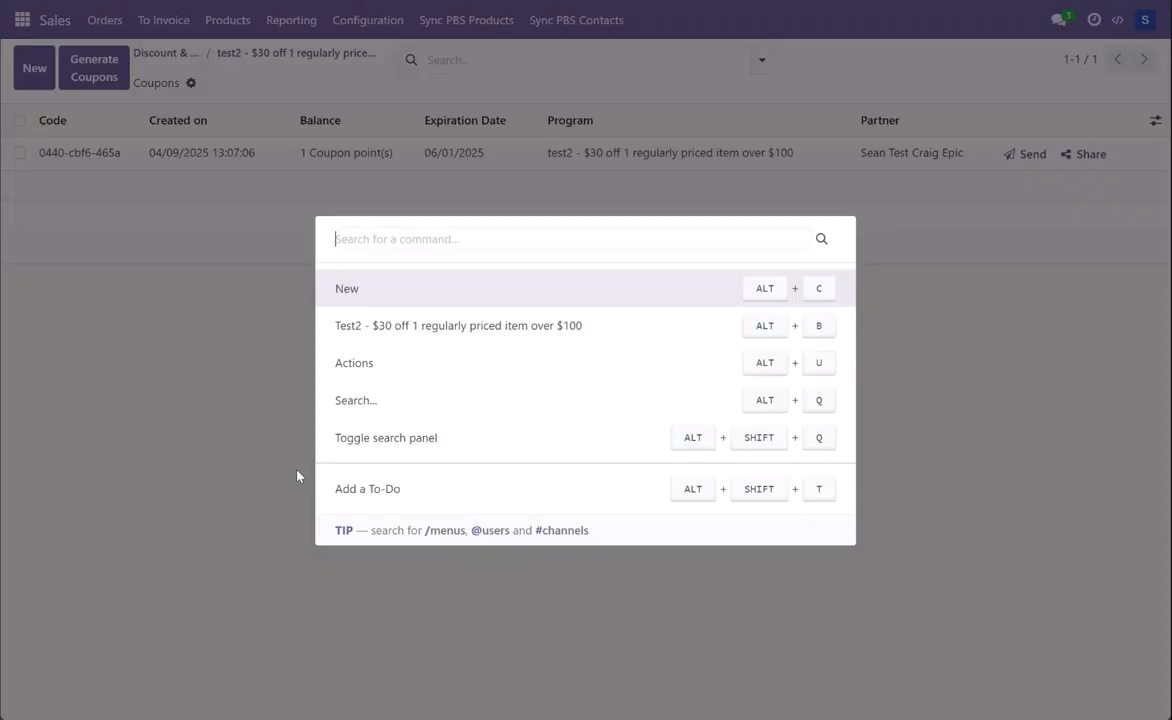
pyautogui.write('/ ')
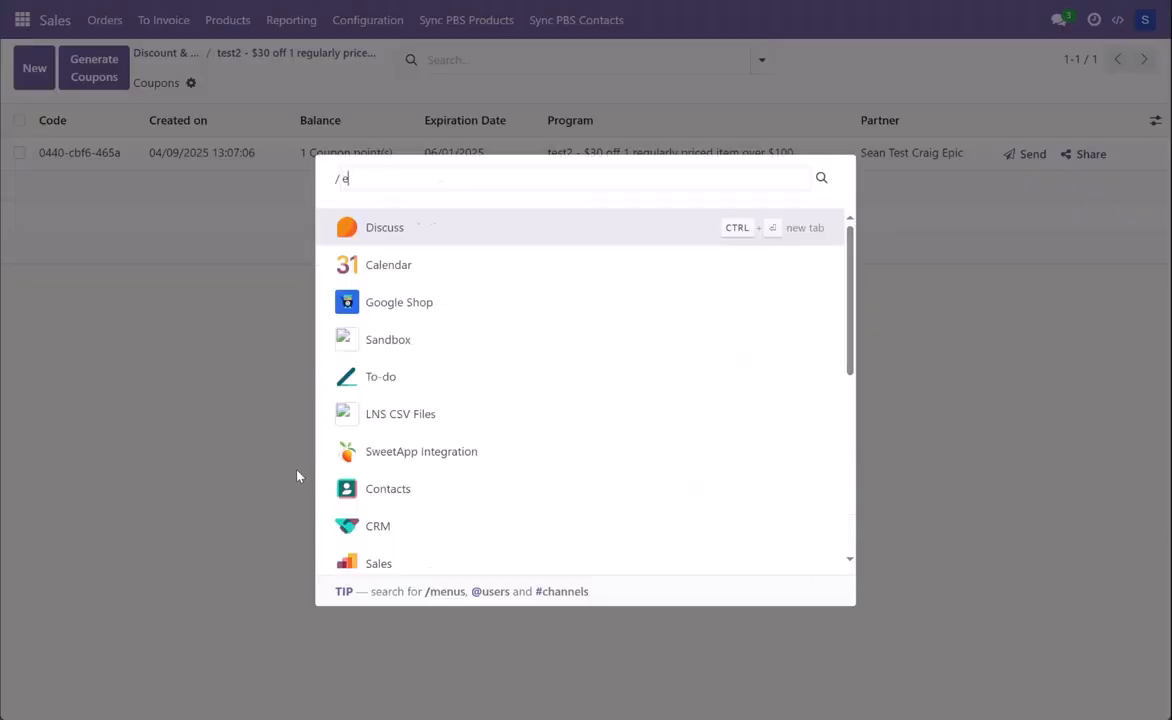
pyautogui.write('email tem')
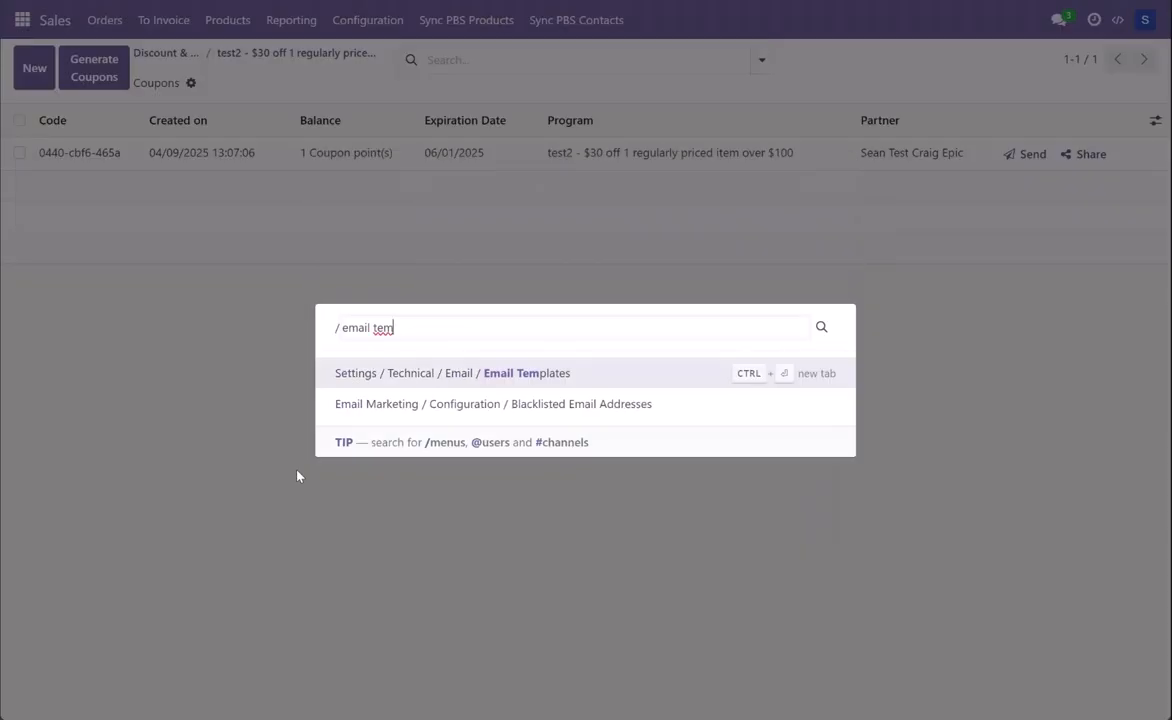
pyautogui.click(492, 373)
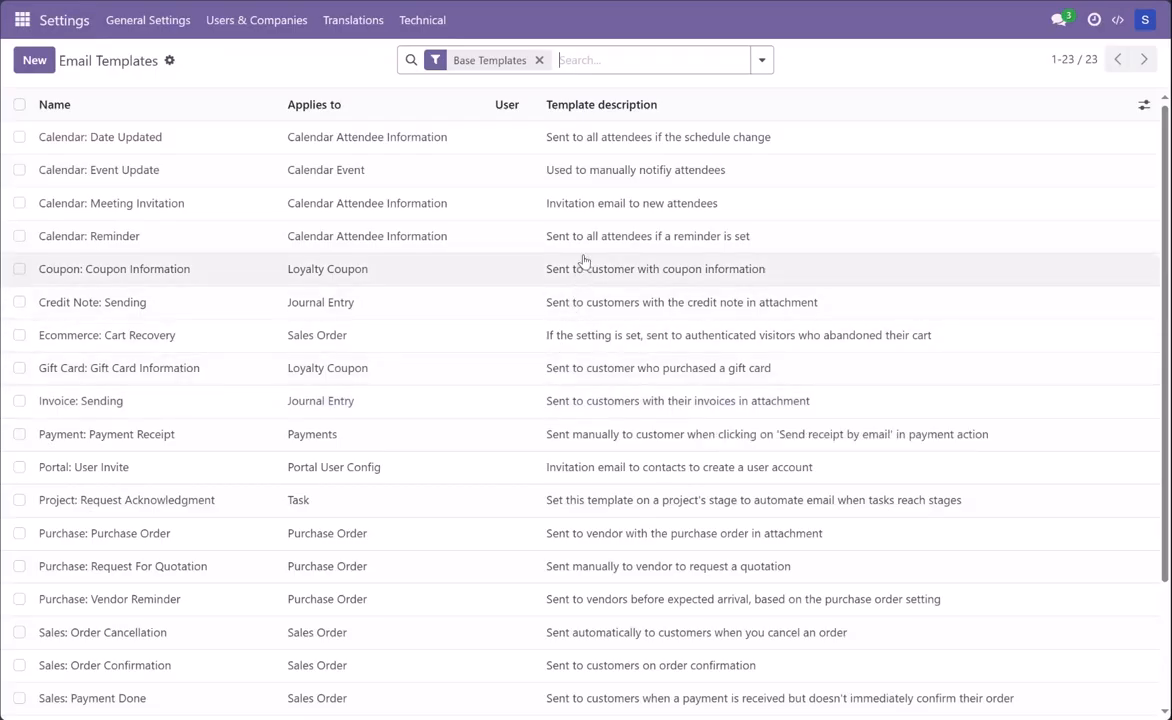
# Step: Search the email templates for "coupon", view the "Coupon: Coupon Information" template, and return to the list
pyautogui.write('coupon')
pyautogui.press('Return')
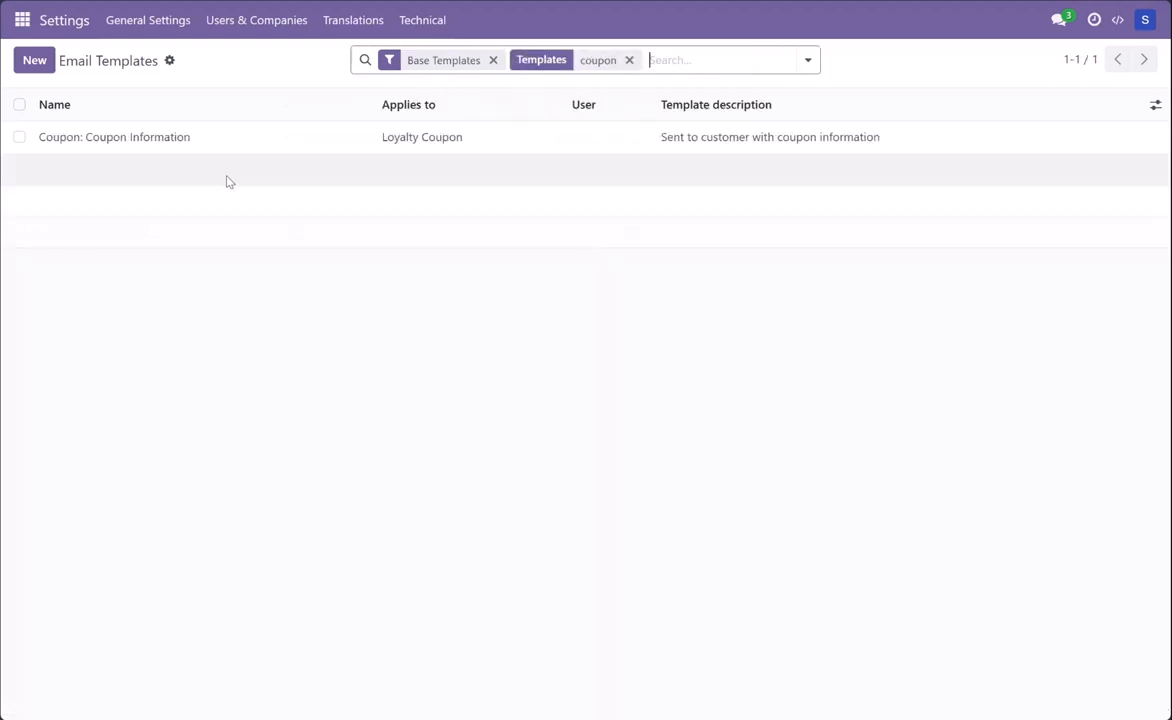
pyautogui.click(172, 144)
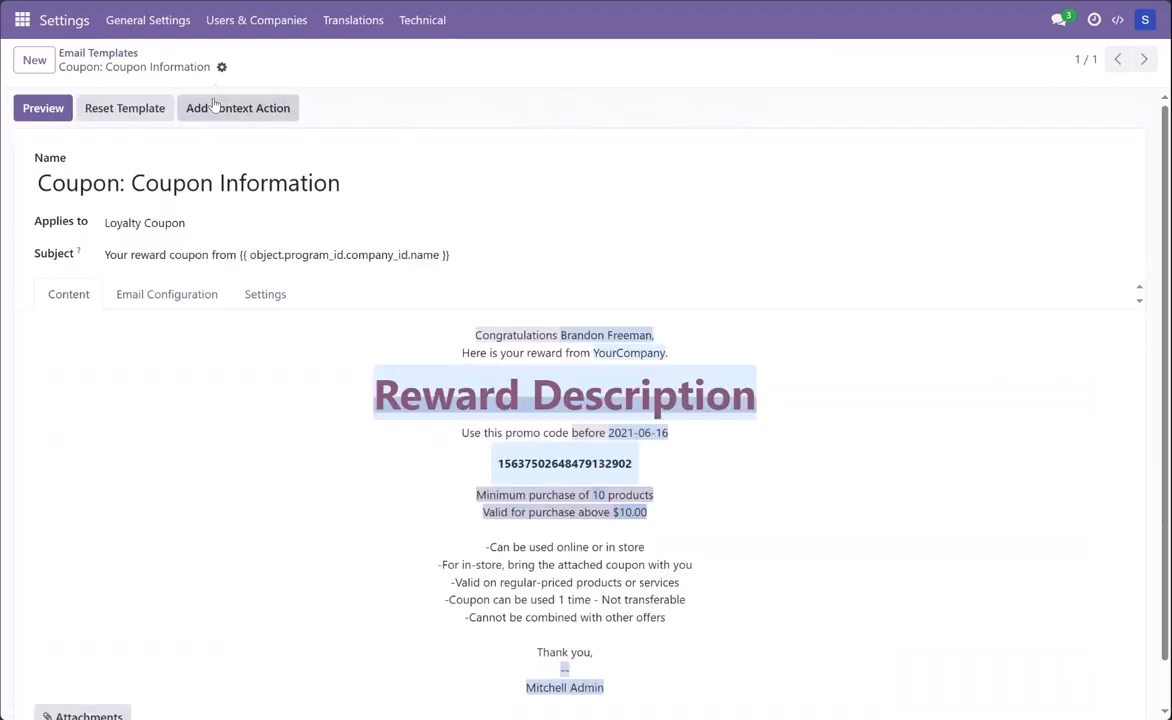
pyautogui.click(221, 67)
pyautogui.click(116, 53)
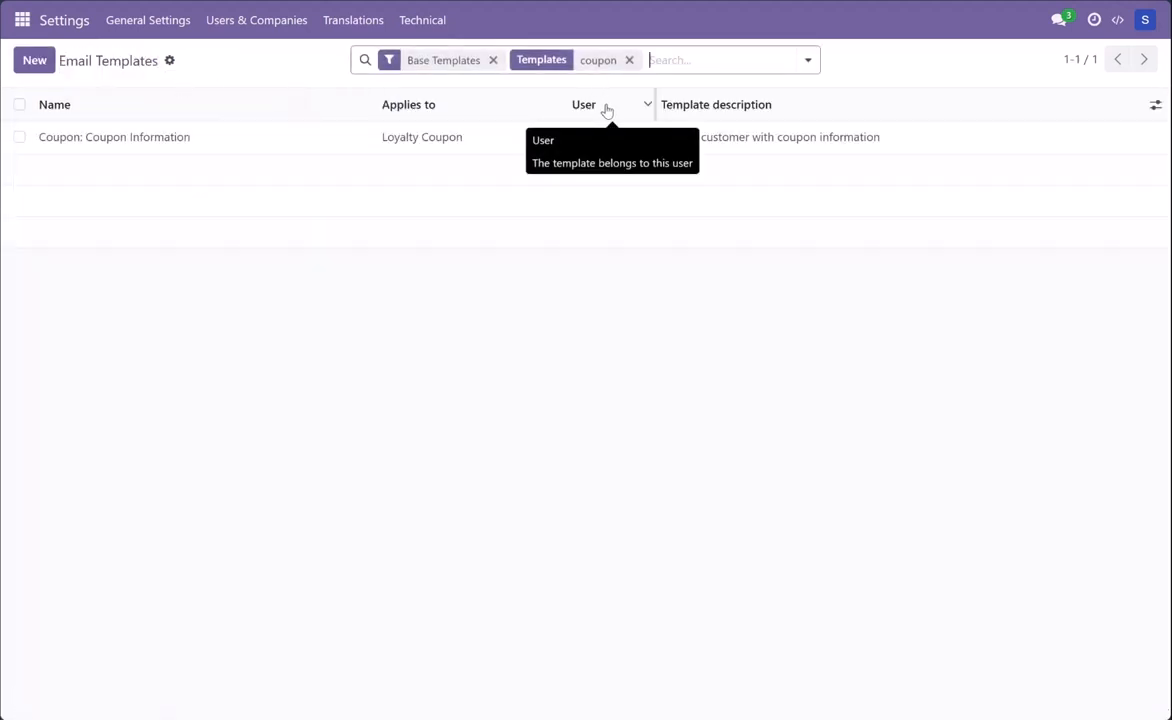
# Step: Remove the Base Templates filter, open the "Here's your $30 Coupon!" template, and examine its content
pyautogui.click(493, 60)
pyautogui.click(139, 143)
pyautogui.scroll(-3, 557, 530)
pyautogui.scroll(2, 557, 551)
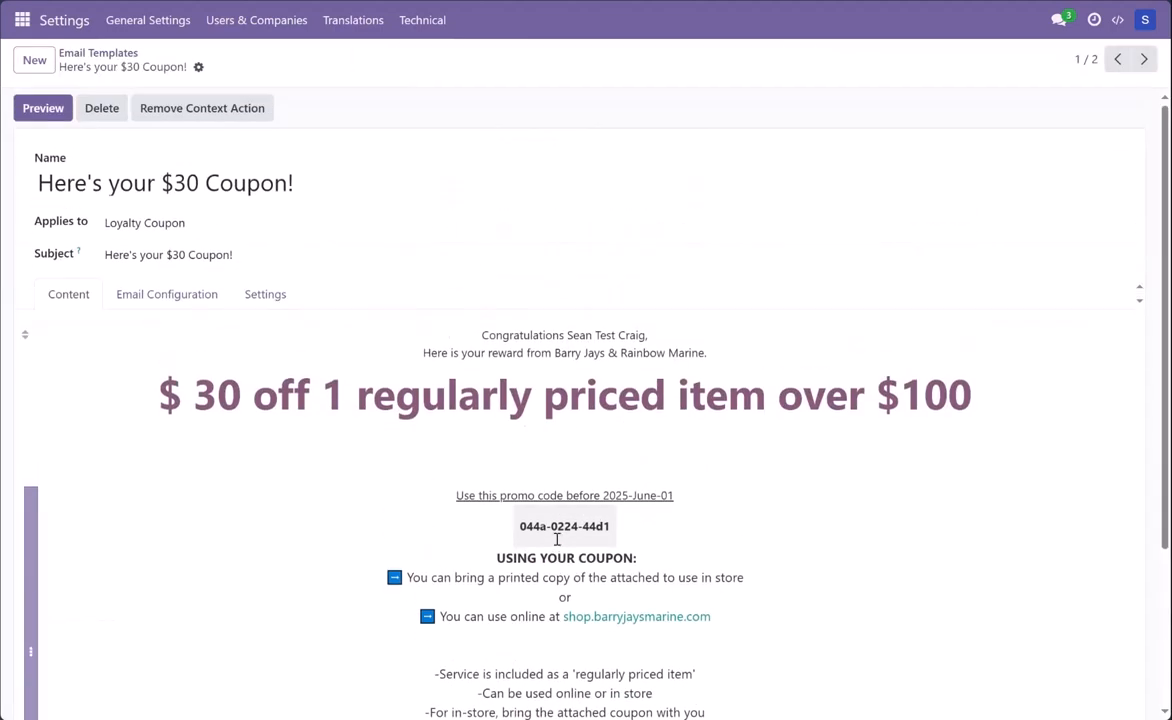
pyautogui.scroll(-2, 557, 540)
pyautogui.scroll(2, 570, 480)
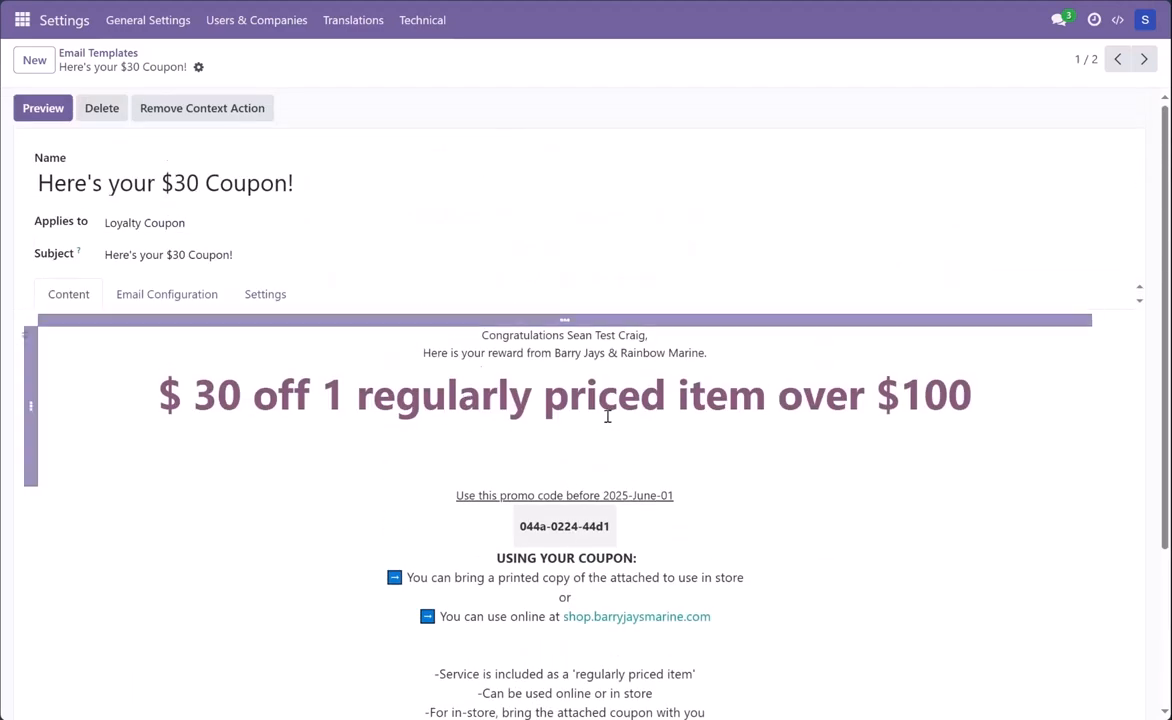
pyautogui.scroll(-2, 627, 402)
pyautogui.scroll(2, 625, 478)
pyautogui.scroll(-1, 298, 376)
pyautogui.scroll(1, 301, 343)
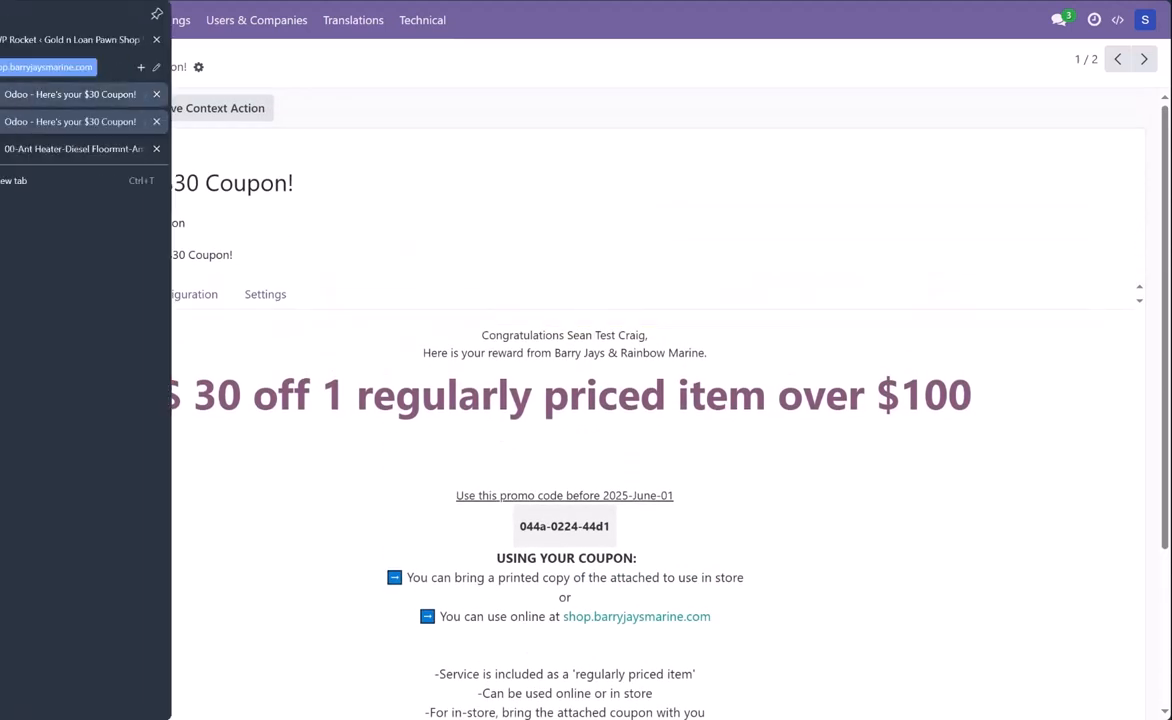
pyautogui.scroll(-1, 600, 451)
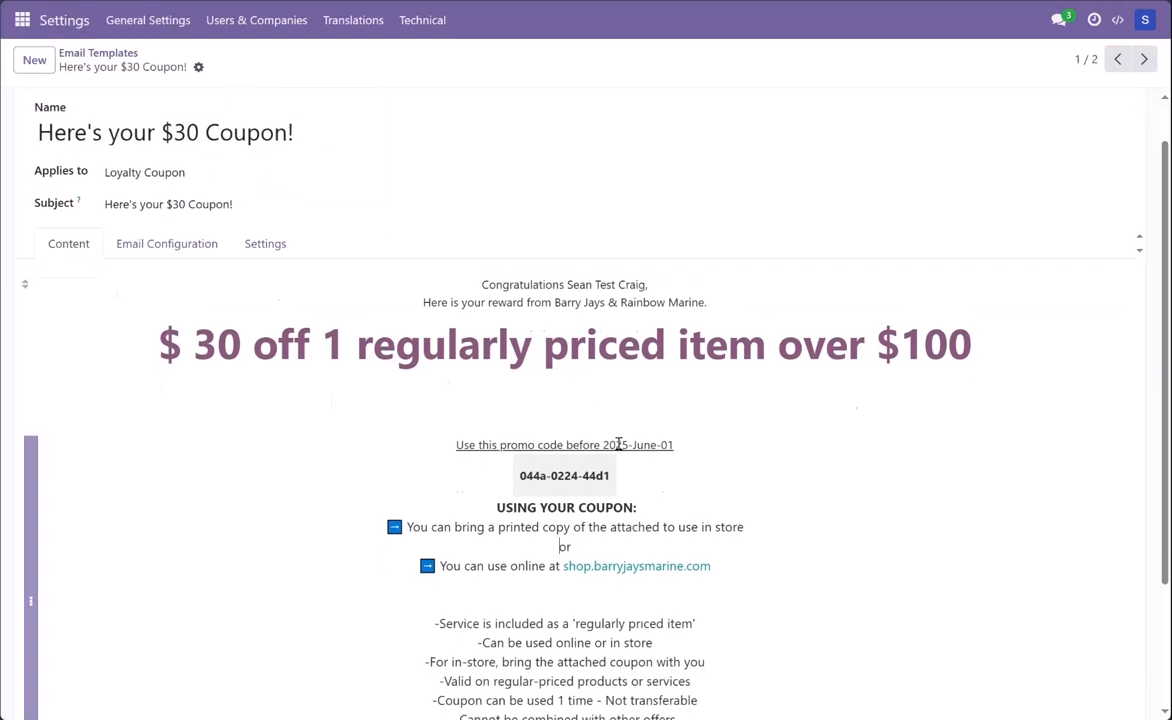
pyautogui.scroll(1, 590, 430)
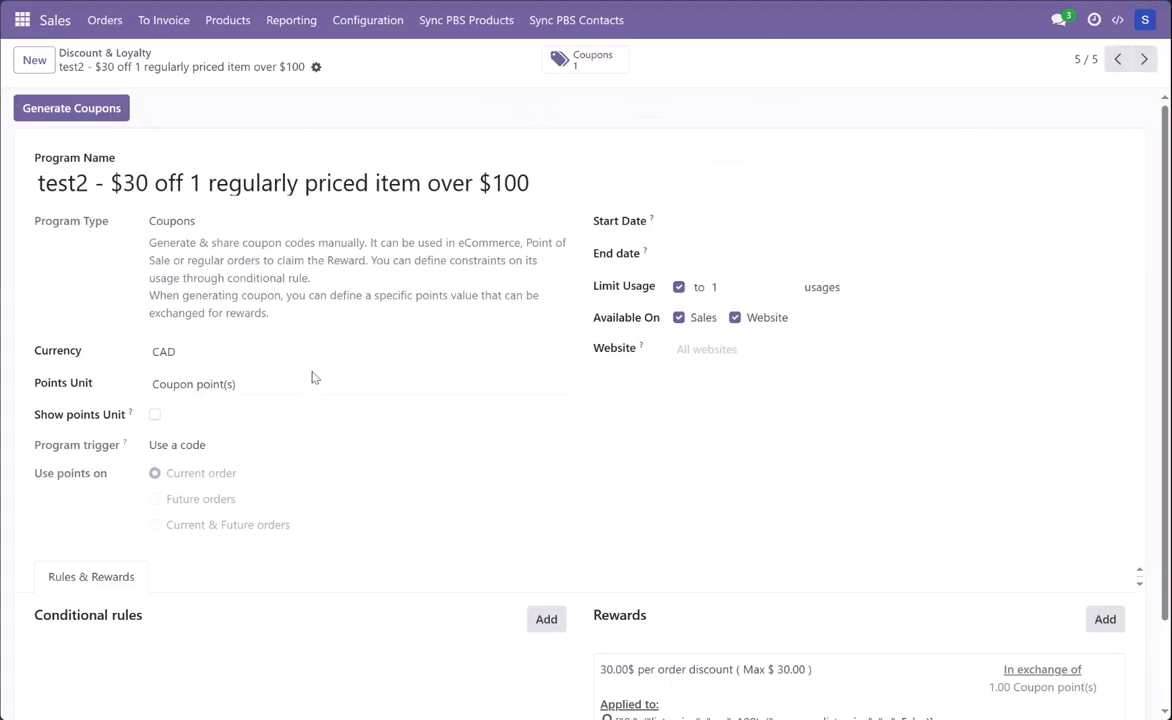
# Step: In the test2 program's coupon list, select the coupon, start the "Here's your $30 Coupon!" Send Mail action, and check the loaded template
pyautogui.scroll(-1, 450, 510)
pyautogui.scroll(1, 450, 510)
pyautogui.click(562, 60)
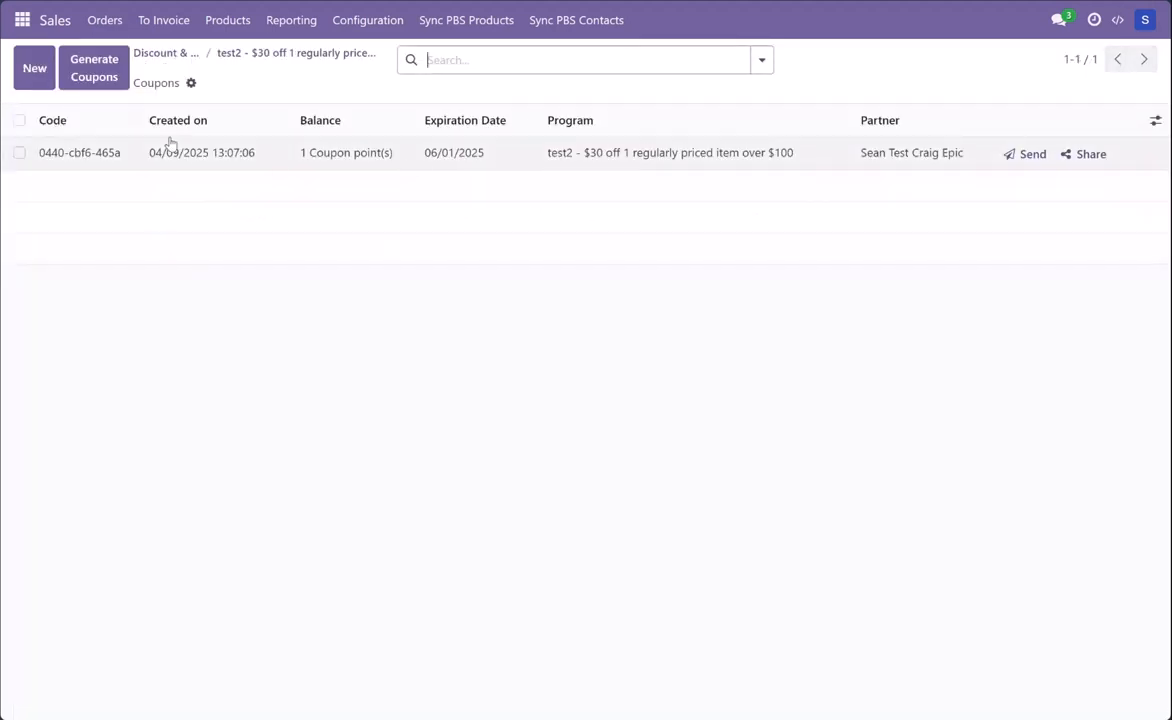
pyautogui.click(19, 120)
pyautogui.click(670, 62)
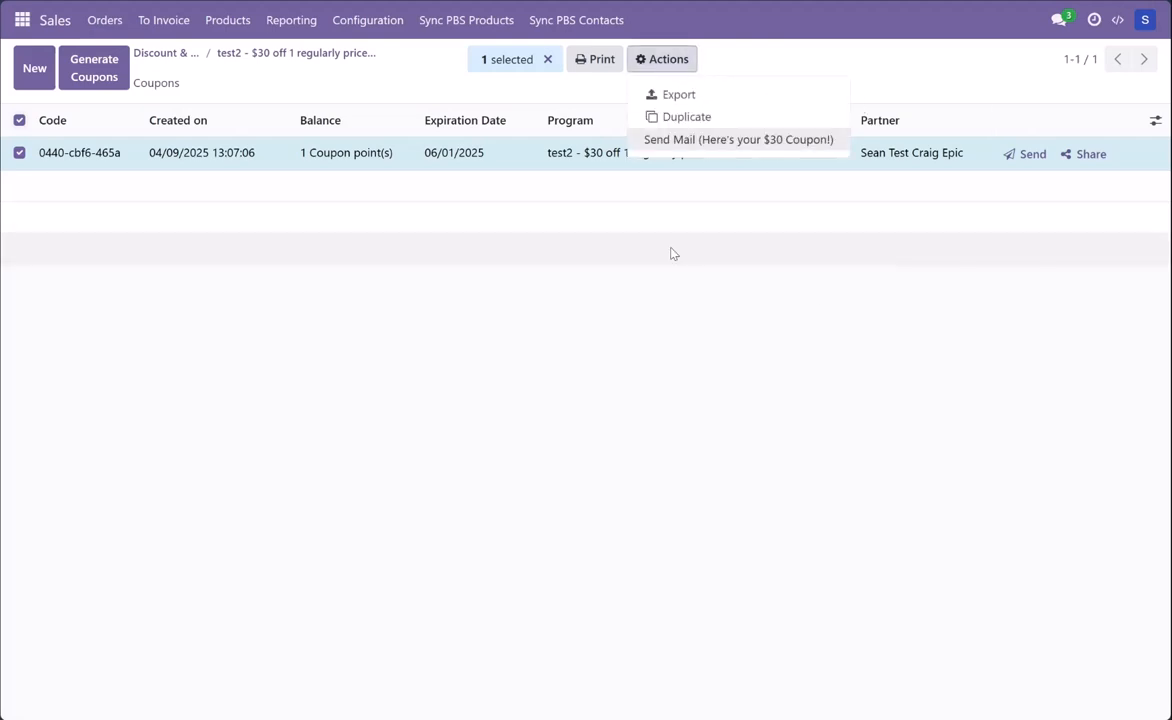
pyautogui.click(676, 140)
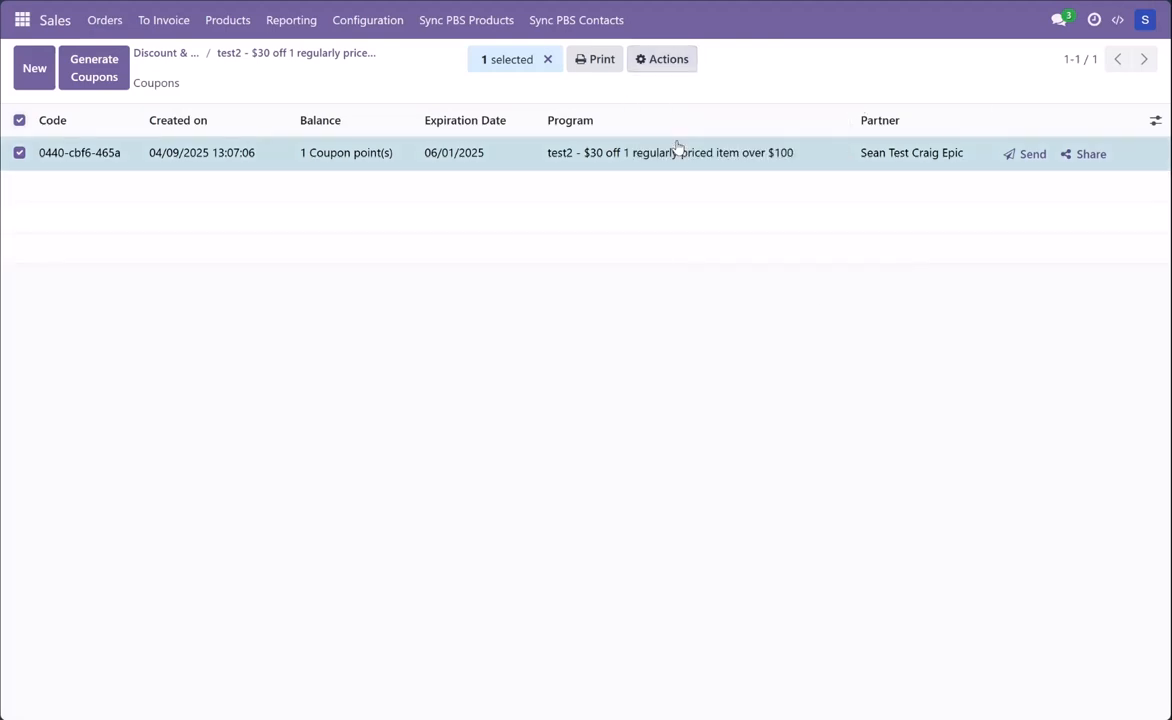
pyautogui.scroll(-1, 556, 580)
pyautogui.scroll(-2, 556, 580)
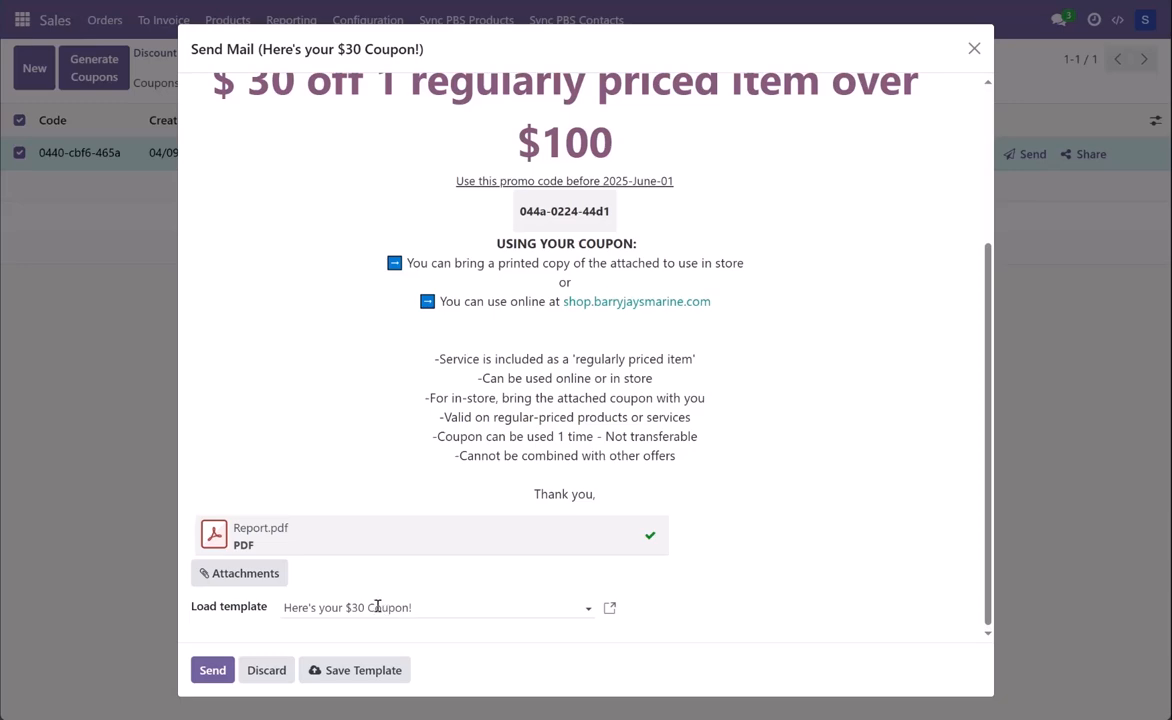
pyautogui.scroll(2, 440, 606)
# Step: Try inserting "fdfd" before the "USING YOUR COUPON:" heading in the email body and delete that text
pyautogui.click(490, 471)
pyautogui.write('fdfd')
pyautogui.press('BackSpace')
pyautogui.press('BackSpace')
pyautogui.press('BackSpace')
pyautogui.press('BackSpace')
pyautogui.press('BackSpace')
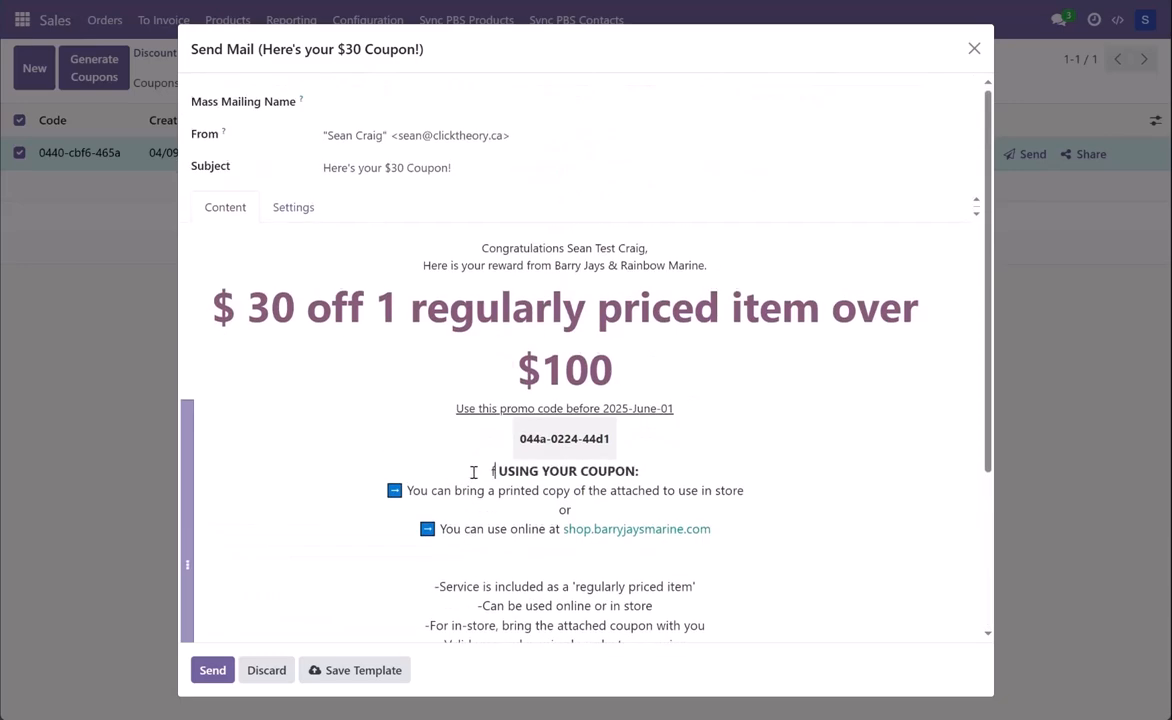
# Step: Review the $30 coupon email's content and attachment, leave the Mass Mailing Name empty, and send it
pyautogui.scroll(-1, 465, 560)
pyautogui.scroll(1, 499, 547)
pyautogui.scroll(-2, 480, 570)
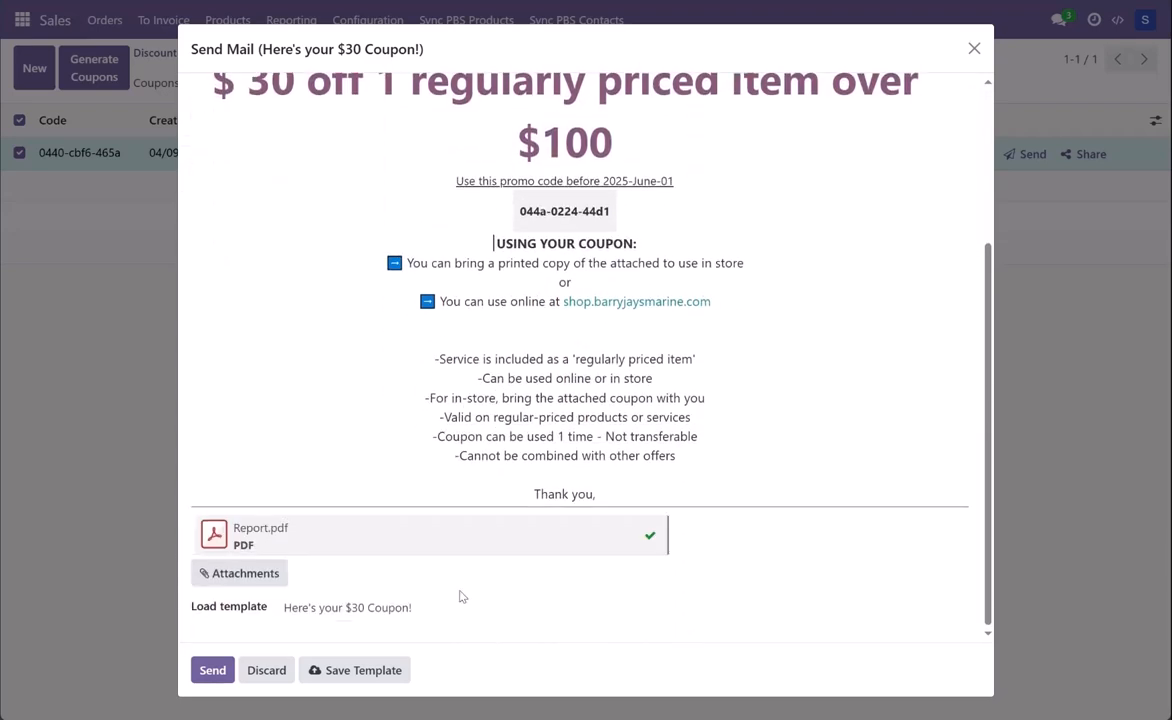
pyautogui.scroll(2, 540, 500)
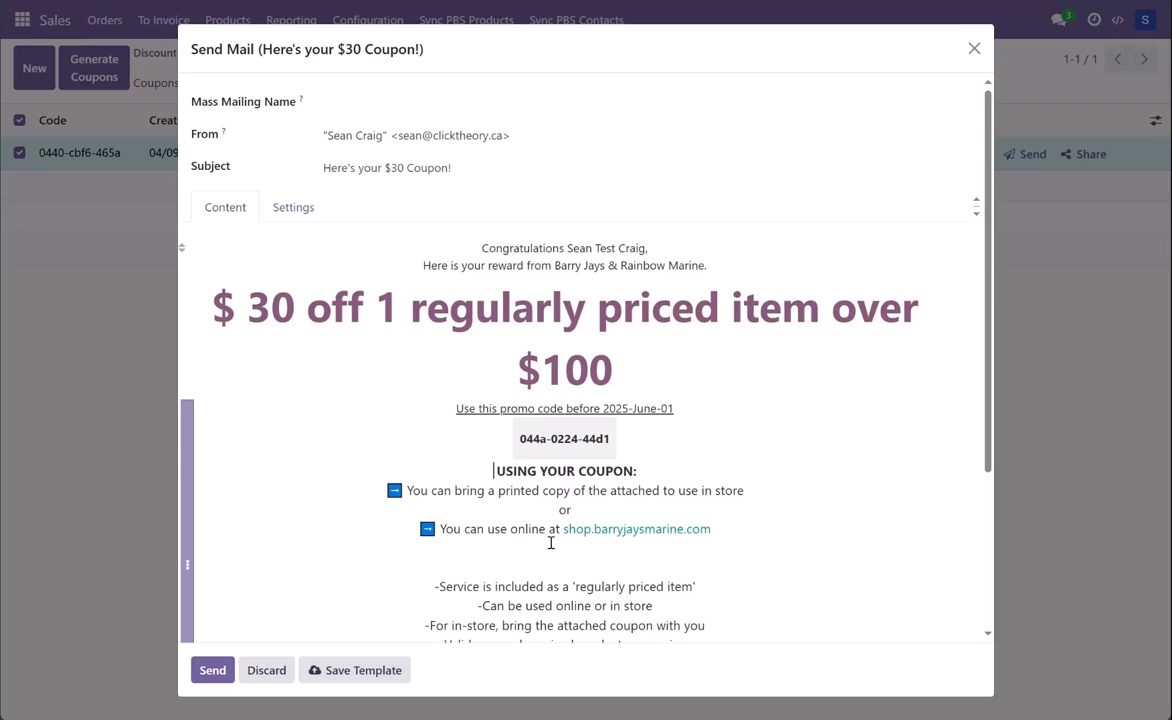
pyautogui.click(418, 100)
pyautogui.scroll(-1, 392, 272)
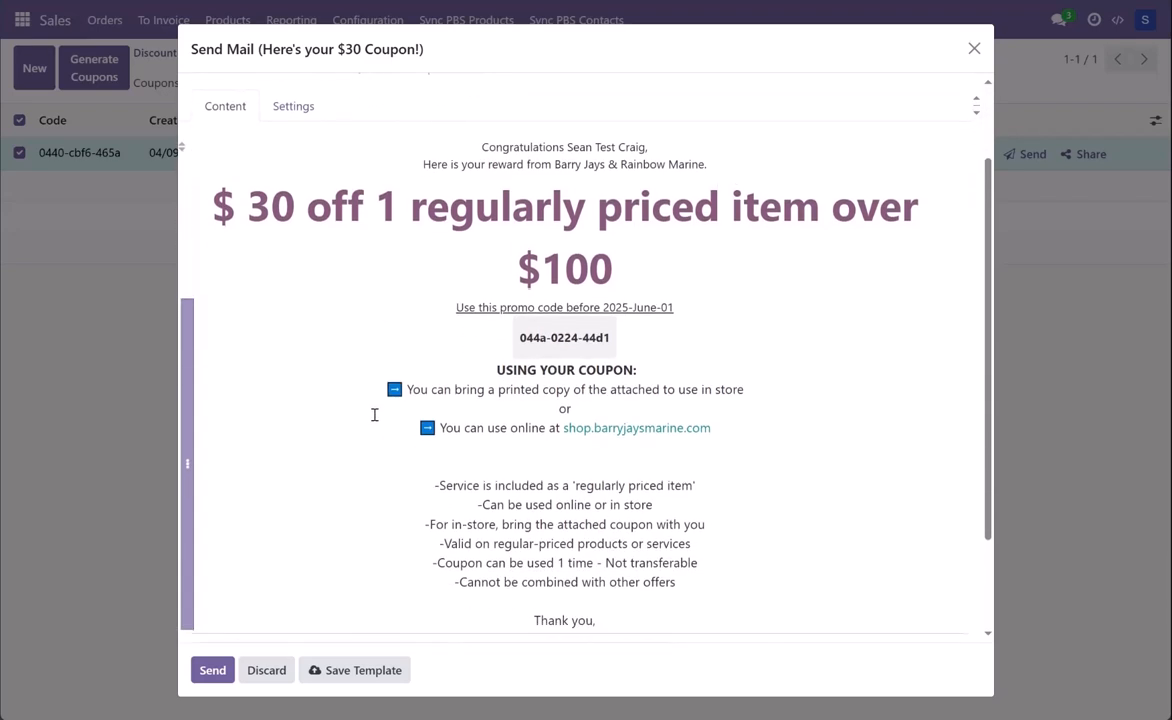
pyautogui.scroll(1, 384, 427)
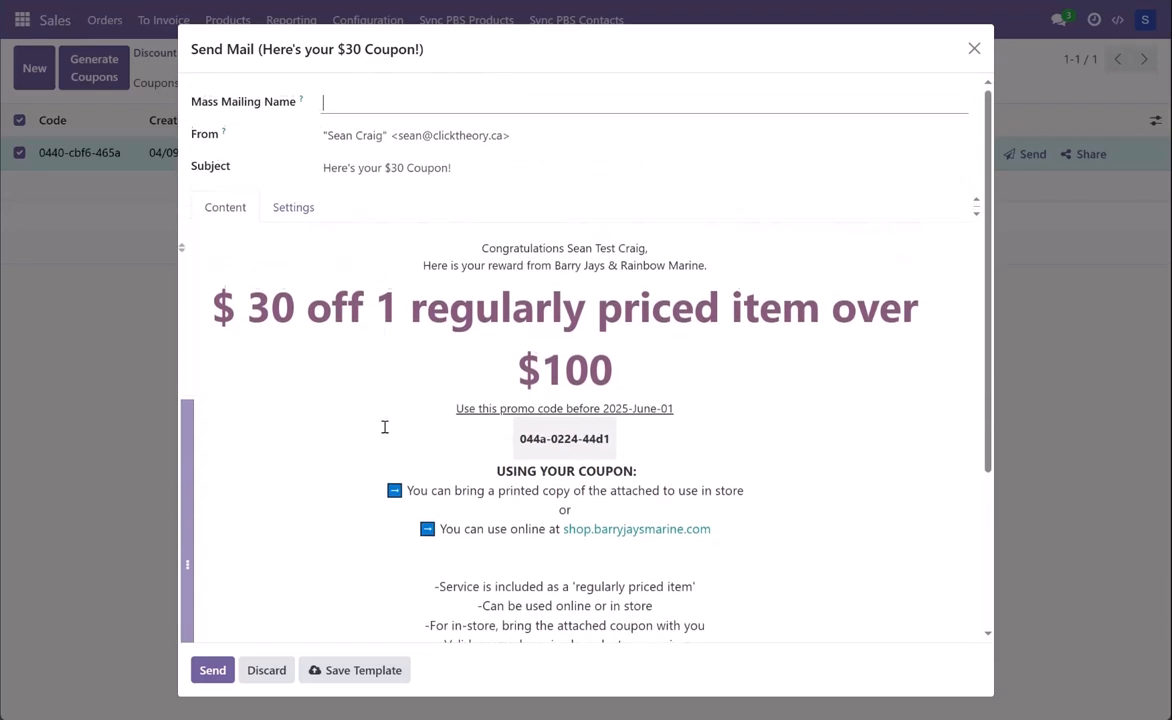
pyautogui.click(212, 670)
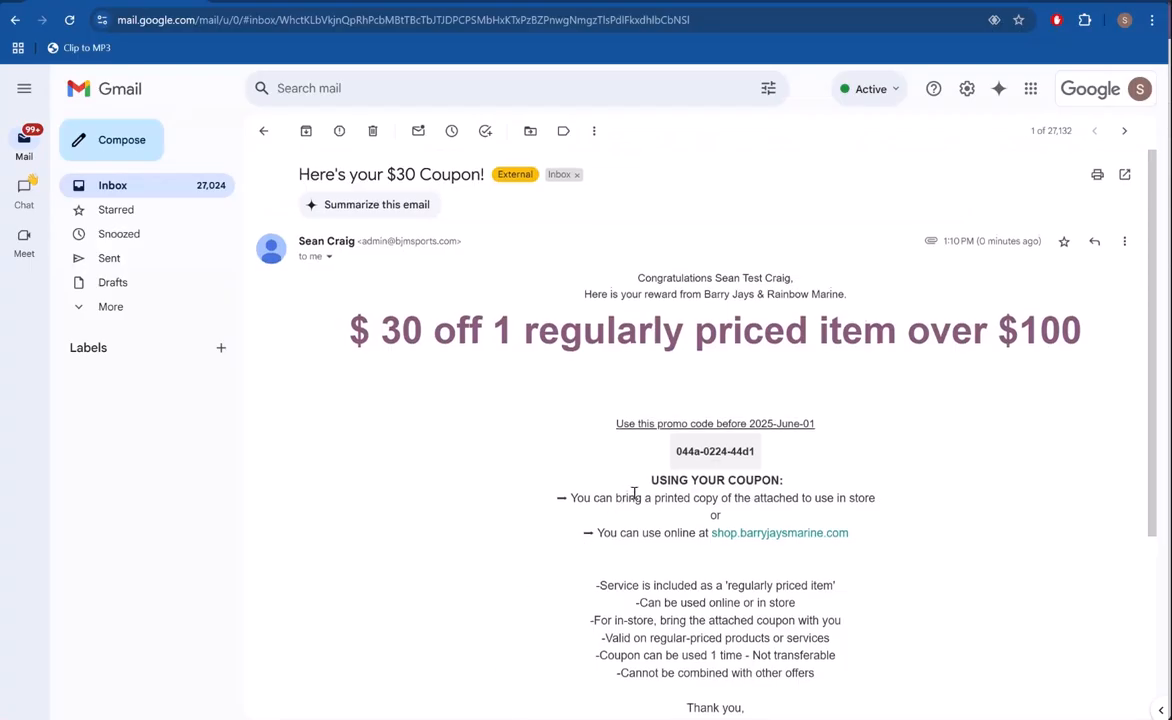
# Step: In Gmail, examine the received "Here's your $30 Coupon!" email, then view and close its attached Report.pdf
pyautogui.scroll(-3, 468, 424)
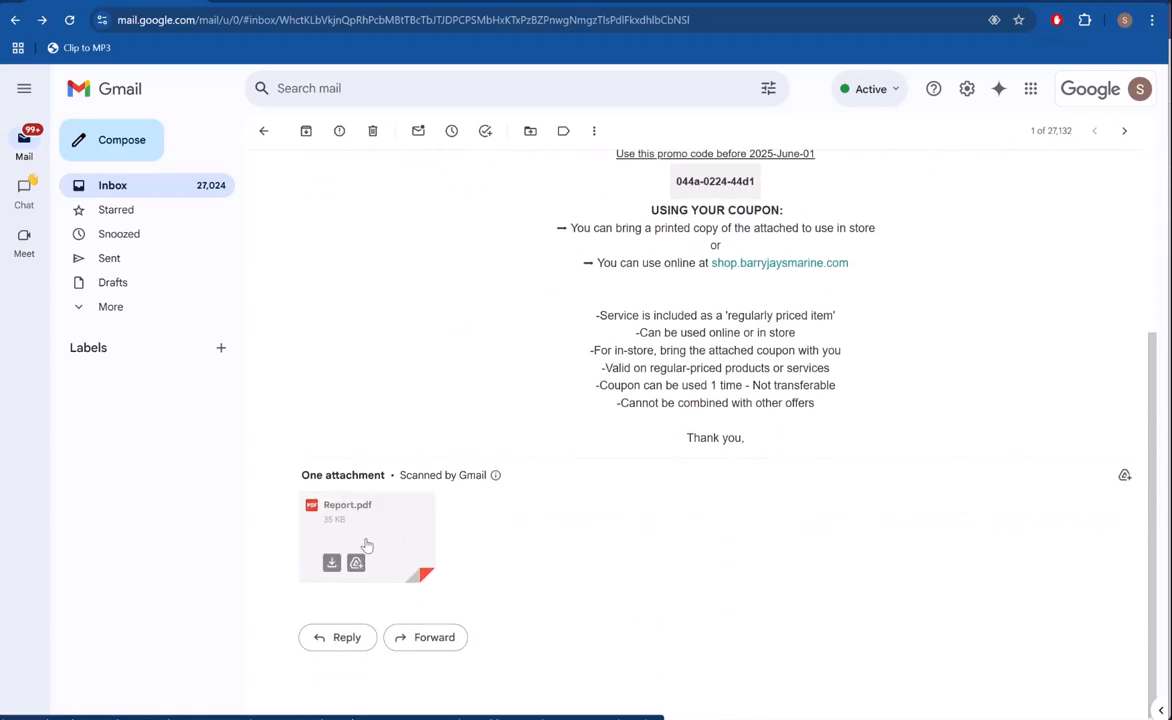
pyautogui.click(367, 543)
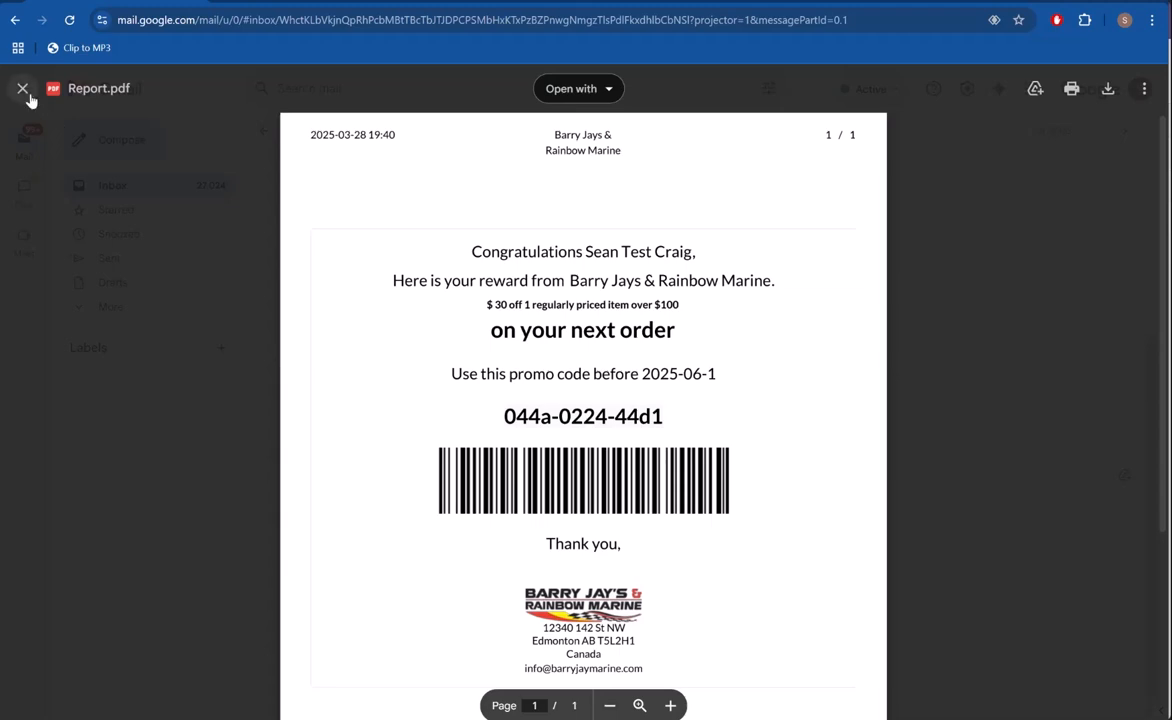
pyautogui.click(27, 92)
pyautogui.scroll(1, 770, 345)
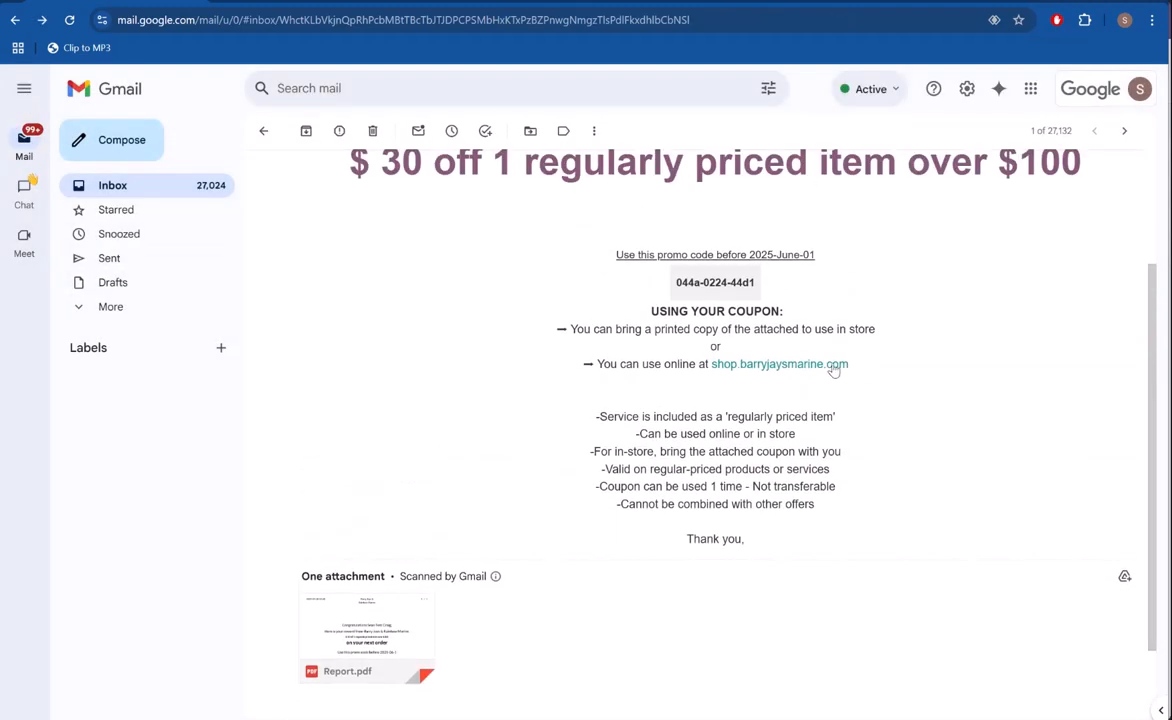
pyautogui.scroll(2, 805, 370)
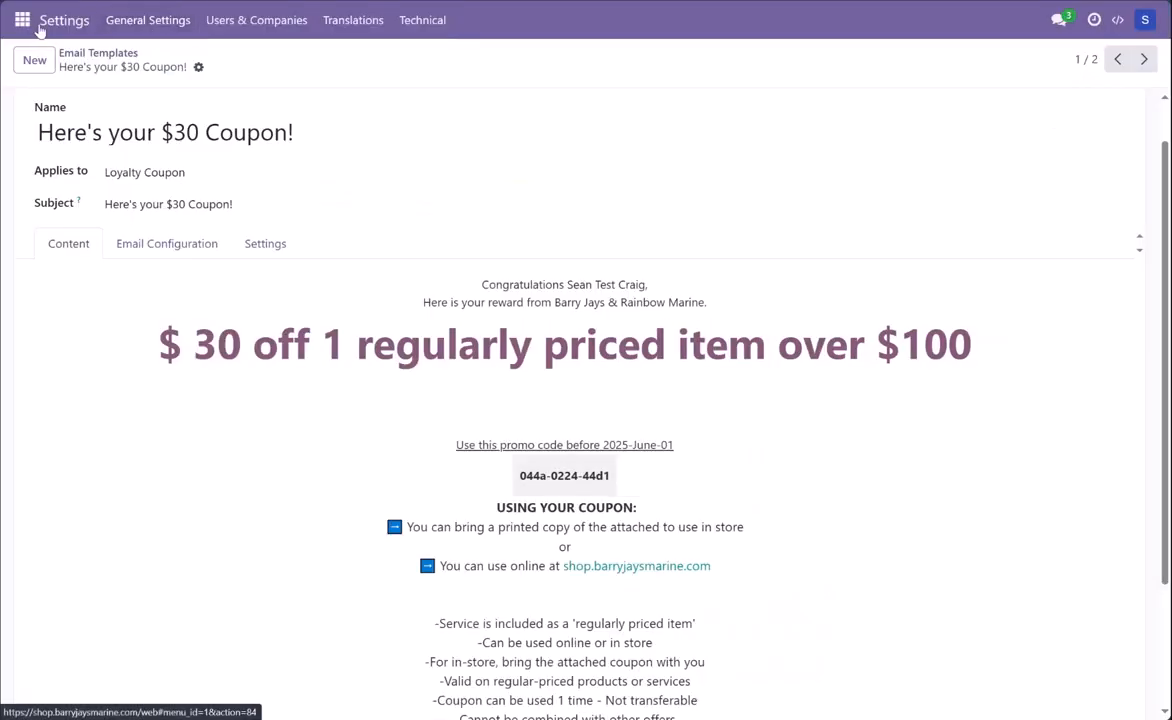
# Step: Switch back to Odoo and open the Customers list in the Sales app
pyautogui.click(24, 20)
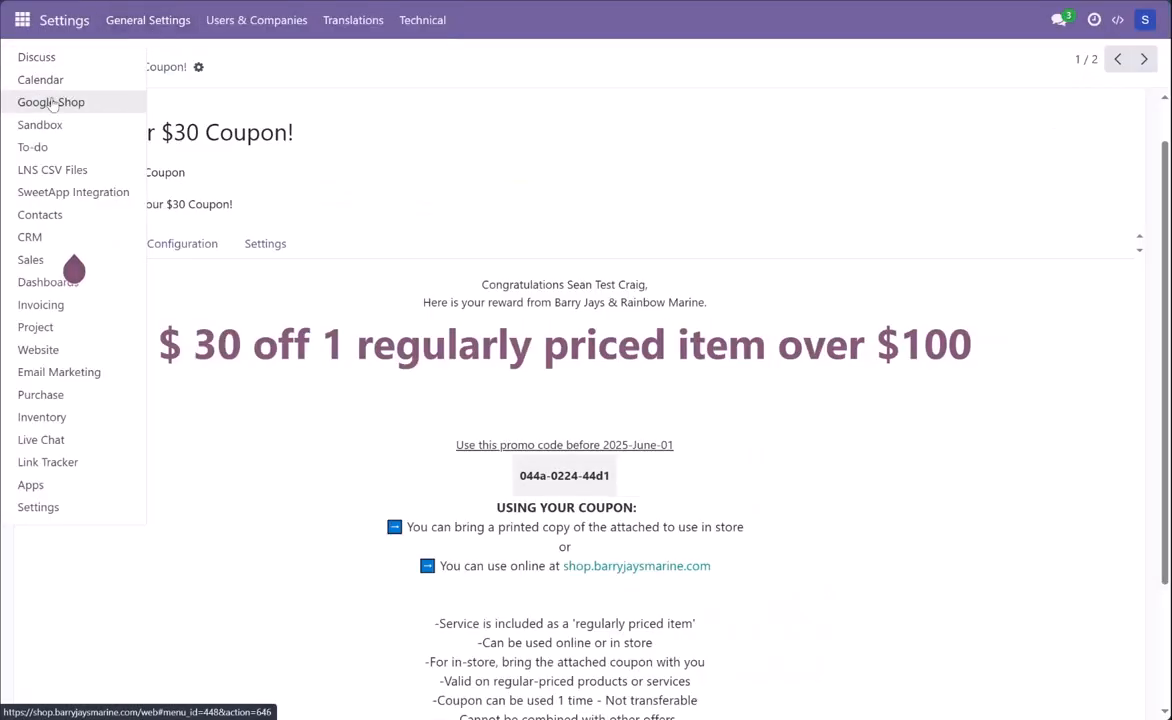
pyautogui.click(32, 259)
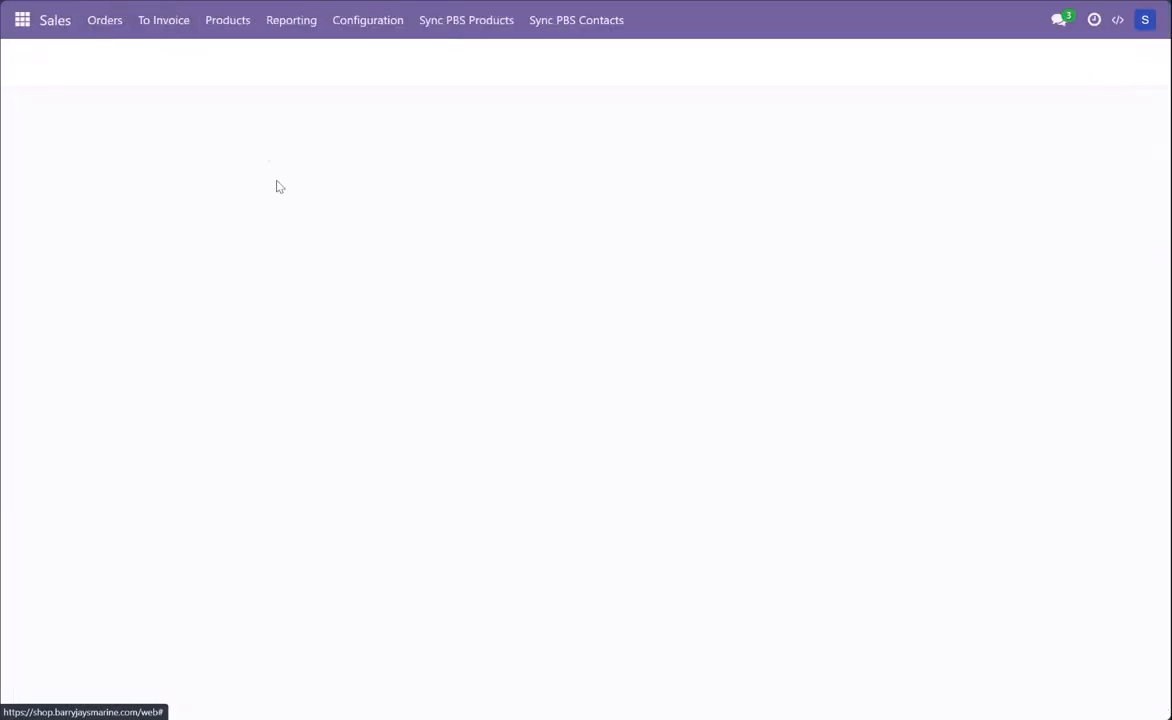
pyautogui.click(226, 22)
pyautogui.moveTo(181, 43)
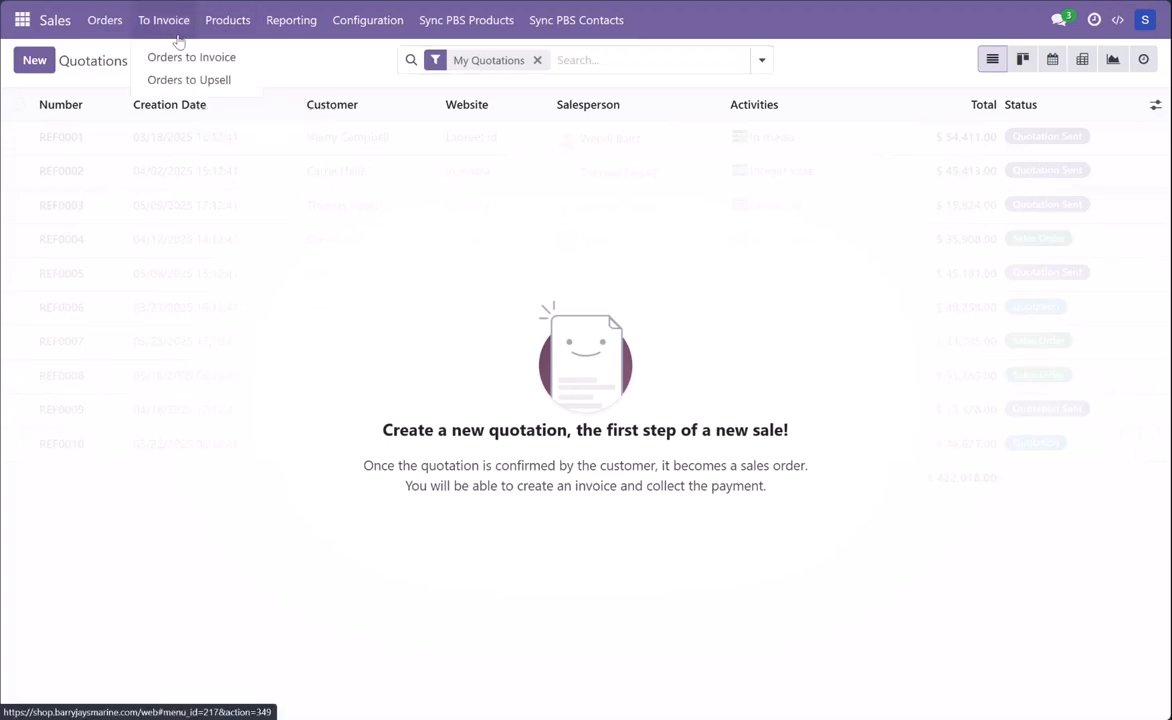
pyautogui.moveTo(256, 30)
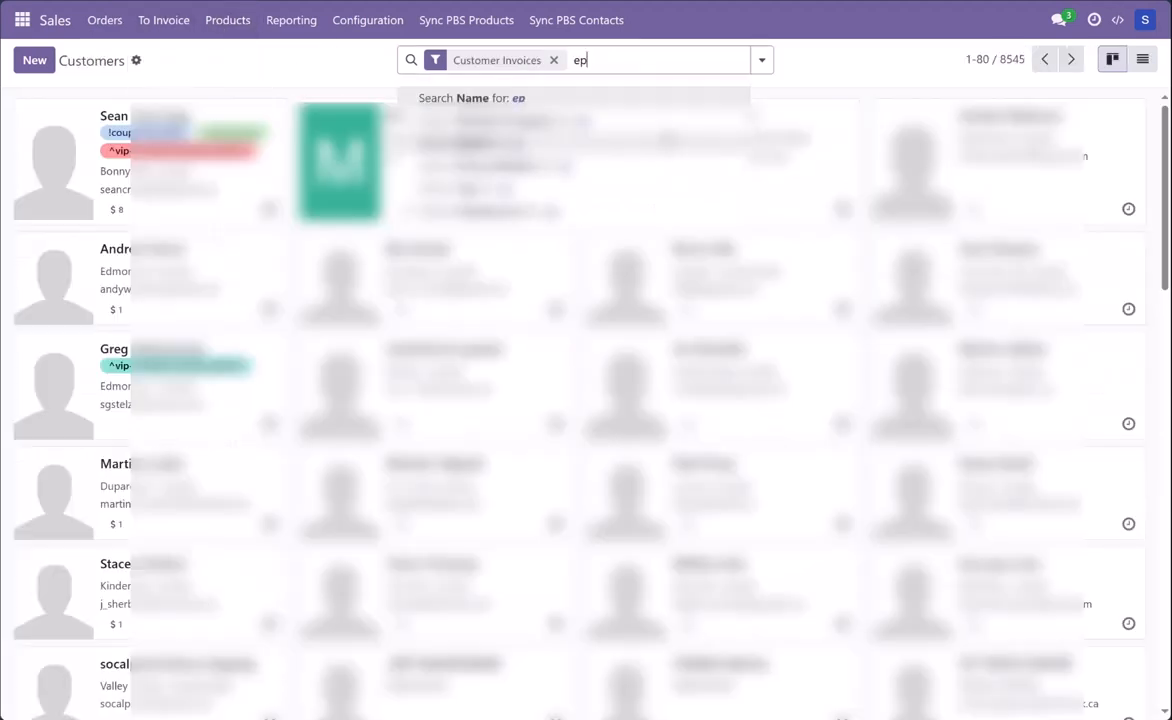
# Step: Search customers by name for "epic", remove the Customer Invoices filter, and open the test customer's record
pyautogui.write('ic')
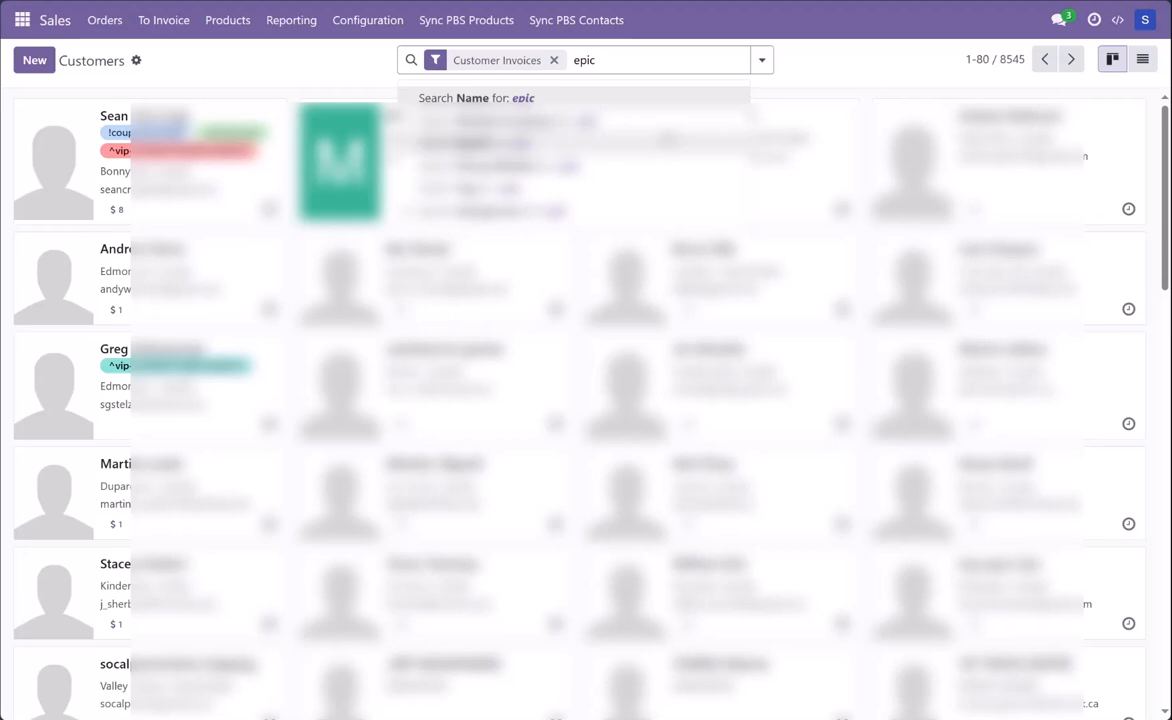
pyautogui.press('Return')
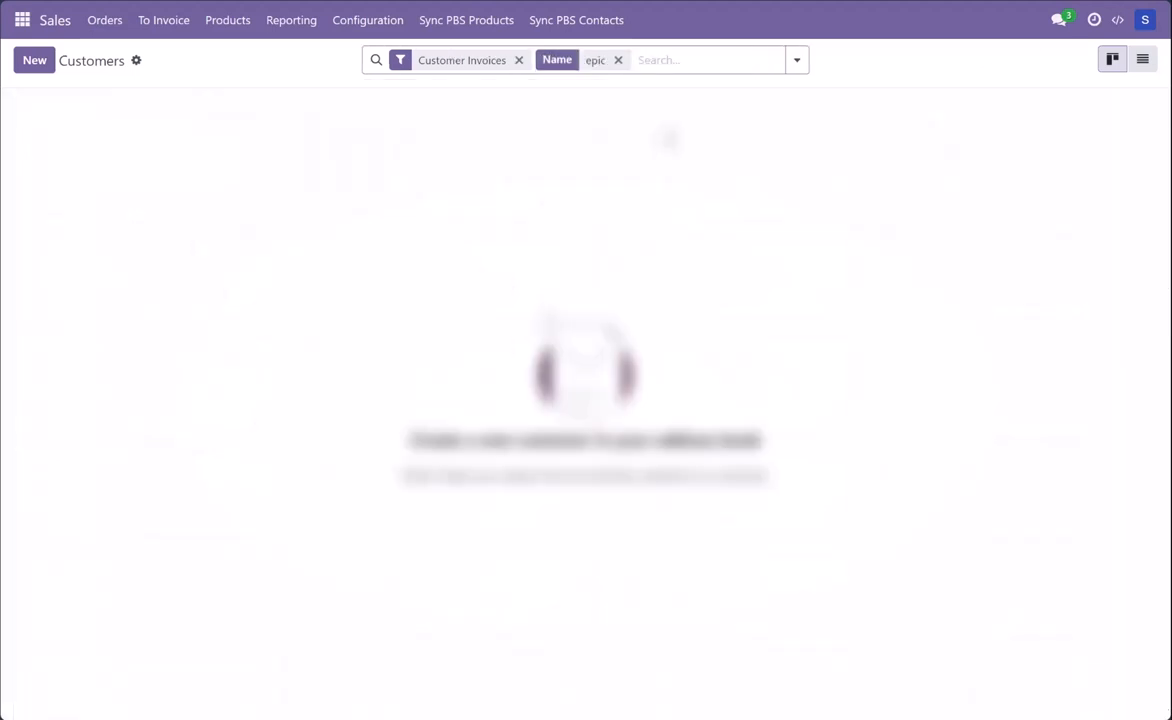
pyautogui.click(518, 60)
pyautogui.click(150, 140)
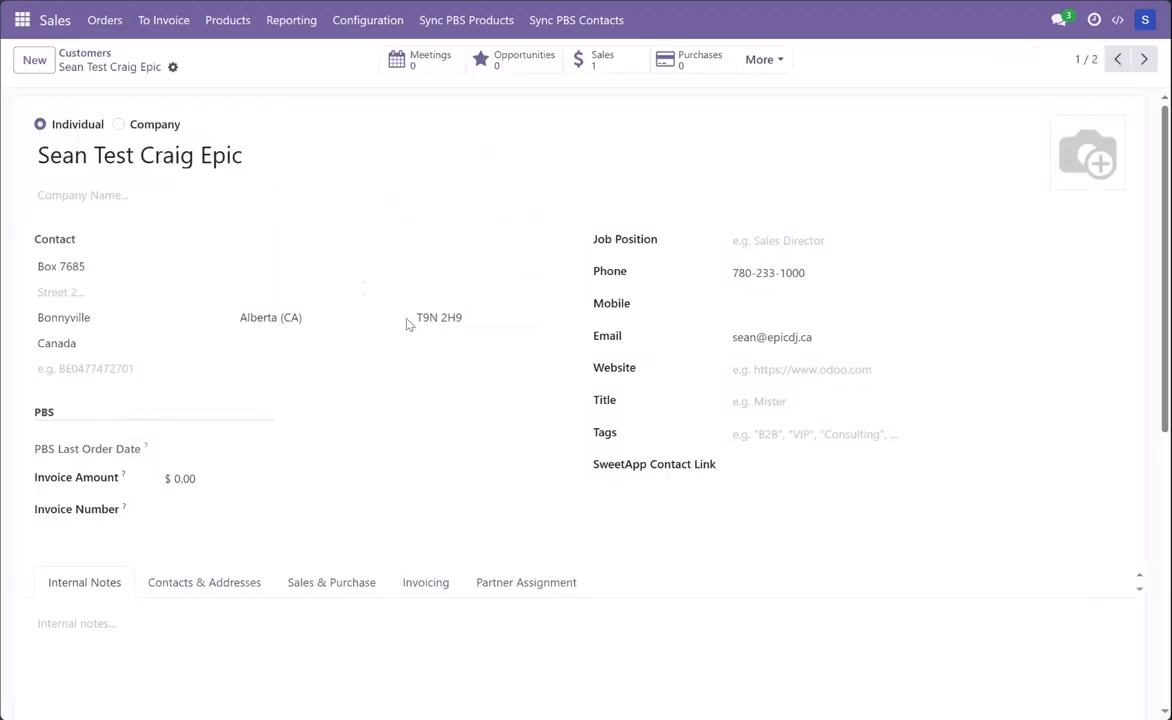
# Step: Open the customer's loyalty cards and the "$30 off 1 regularly priced item over $100" coupon expiring 09/01/2025
pyautogui.click(768, 63)
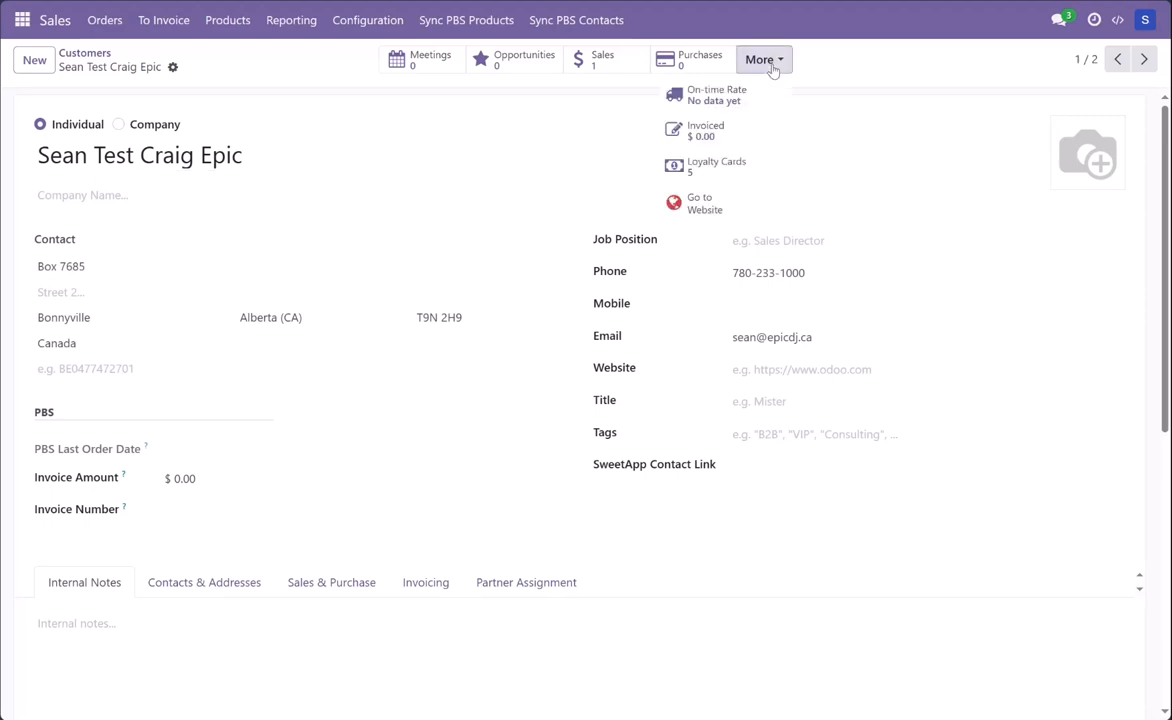
pyautogui.click(688, 168)
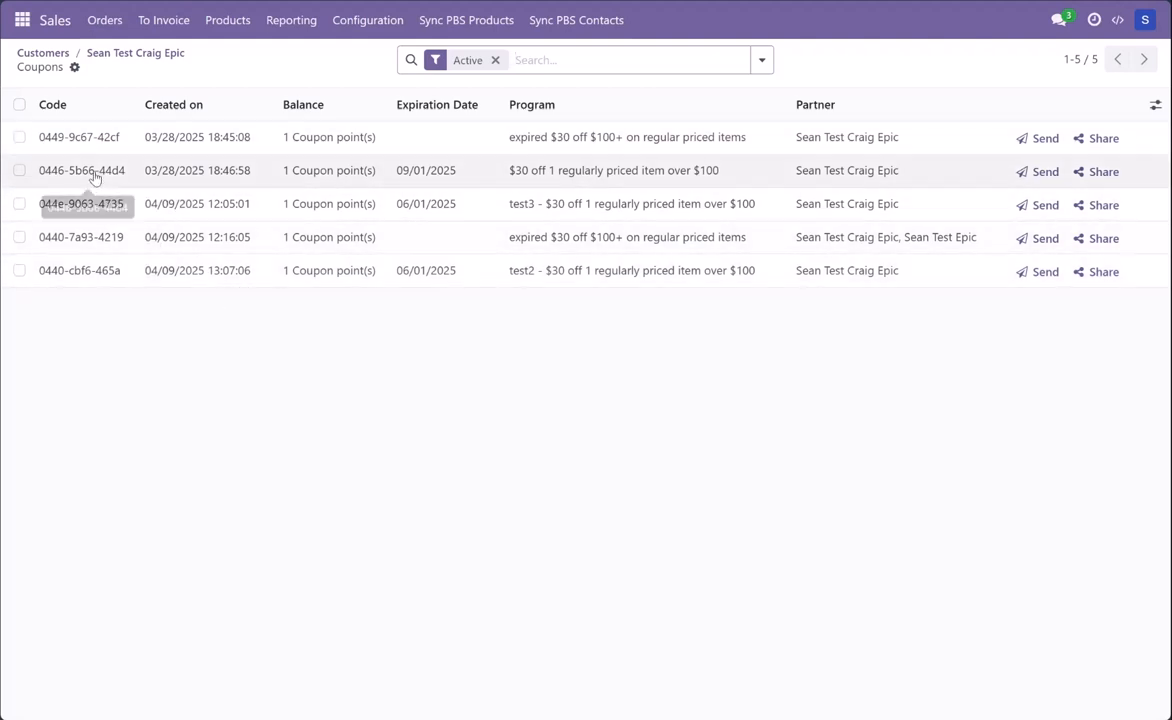
pyautogui.click(380, 170)
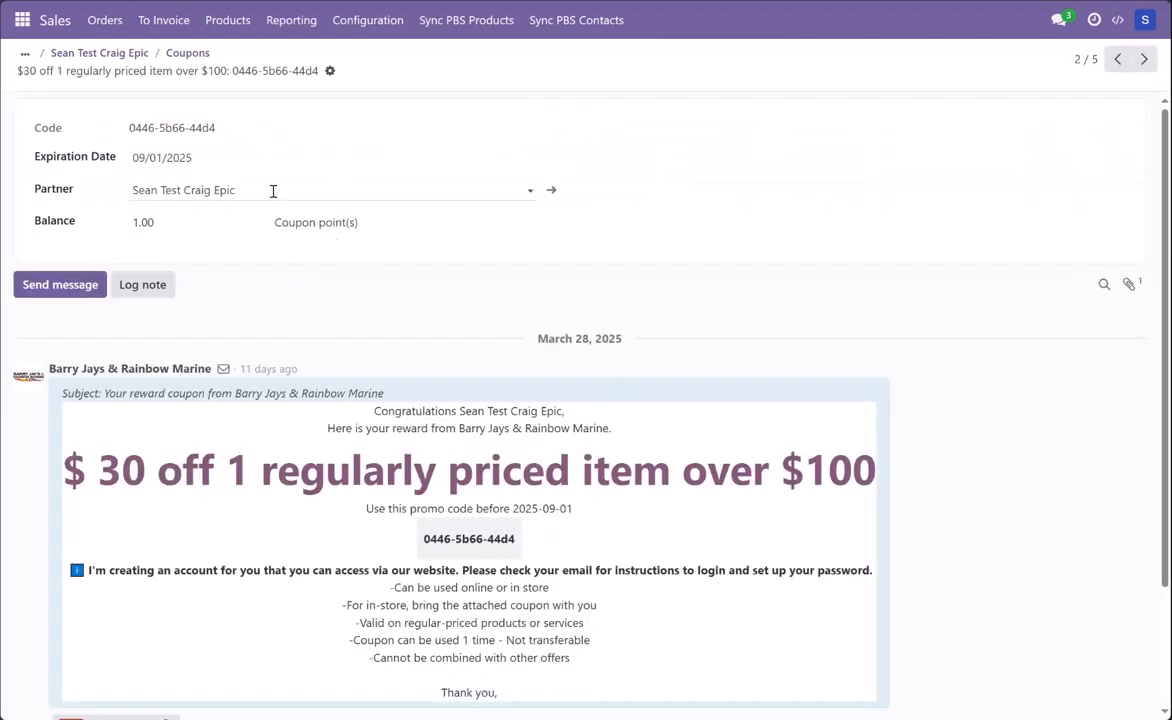
# Step: Set the coupon's Expiration Date to 11/06/2024 and save the coupon record
pyautogui.click(225, 157)
pyautogui.click(205, 204)
pyautogui.tripleClick(205, 204)
pyautogui.doubleClick(205, 204)
pyautogui.tripleClick(205, 204)
pyautogui.click(205, 204)
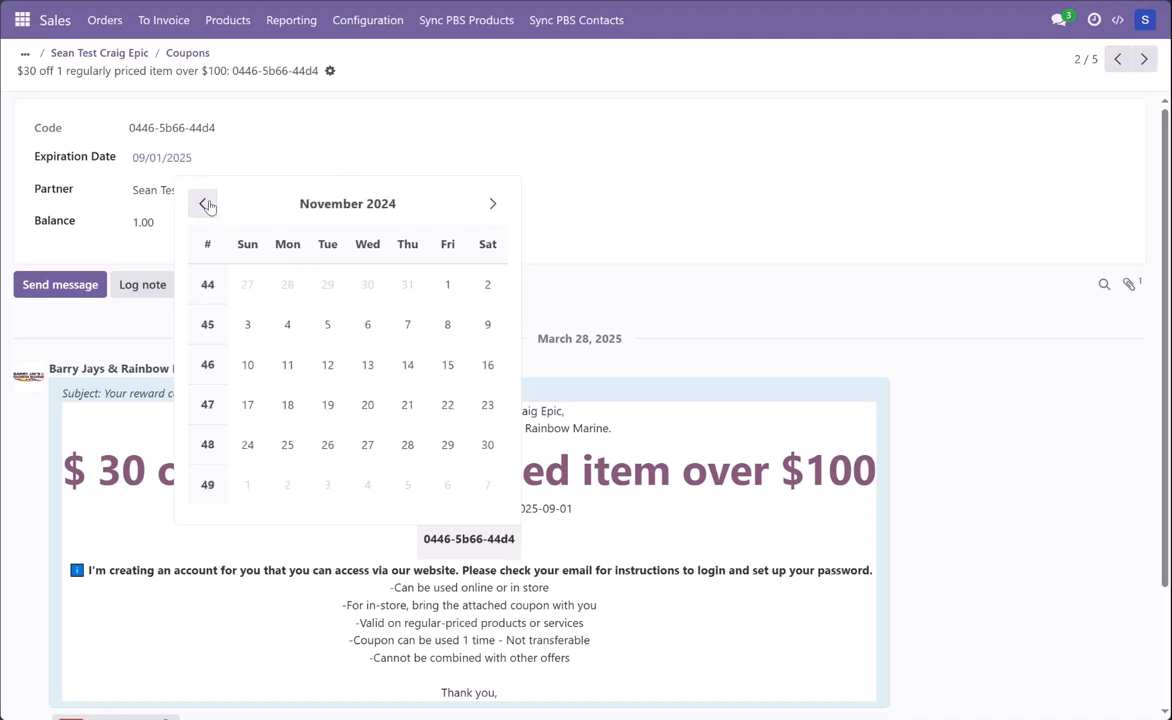
pyautogui.click(370, 326)
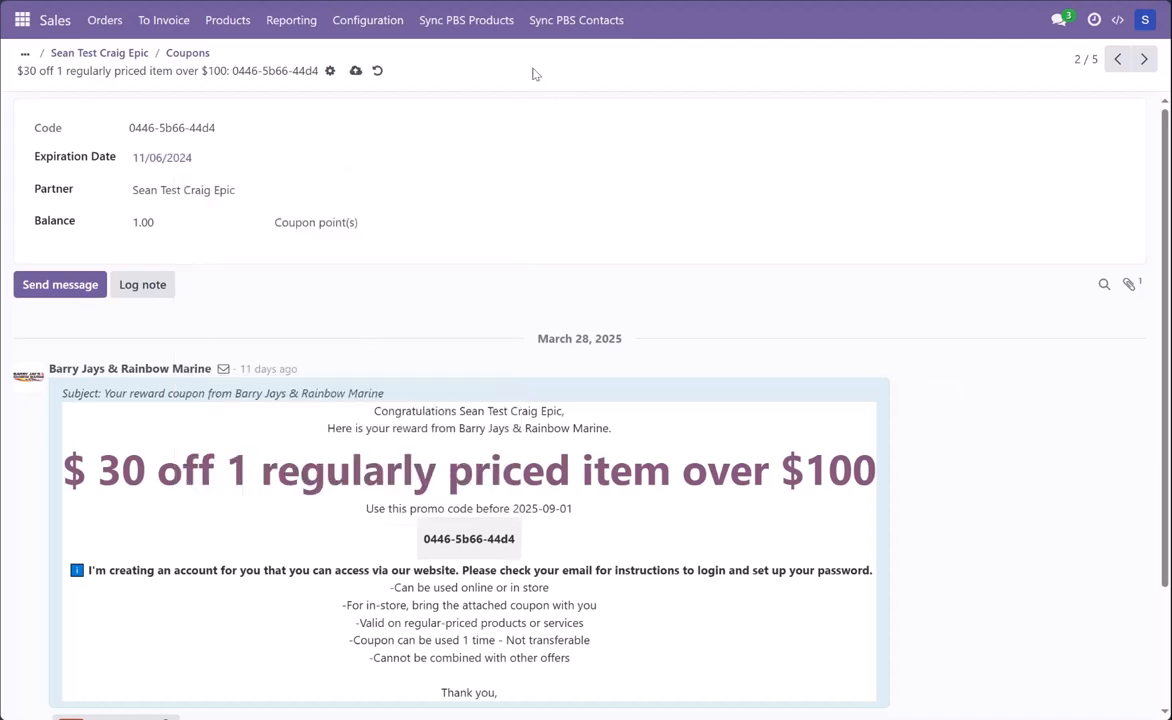
pyautogui.click(355, 70)
pyautogui.scroll(-2, 473, 469)
pyautogui.scroll(2, 508, 476)
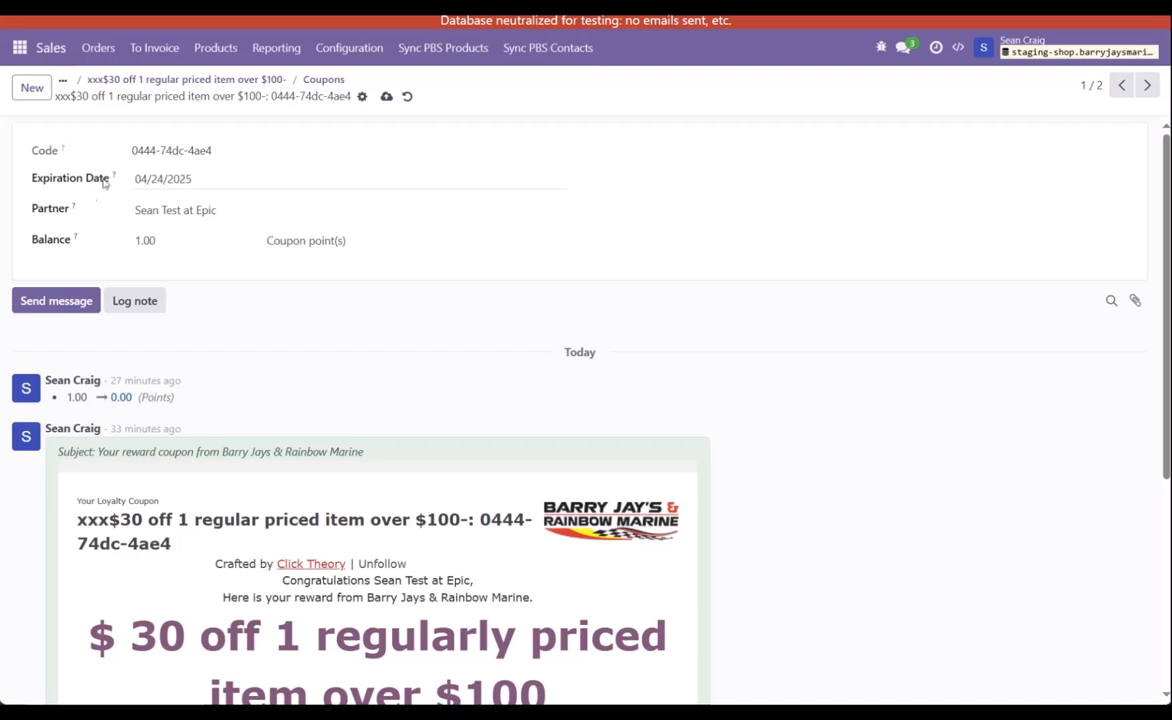
# Step: On the staging database's "xxx$30 off 1 regular priced item over $100-" coupon, set the Expiration Date to 07/01/2025
pyautogui.click(198, 179)
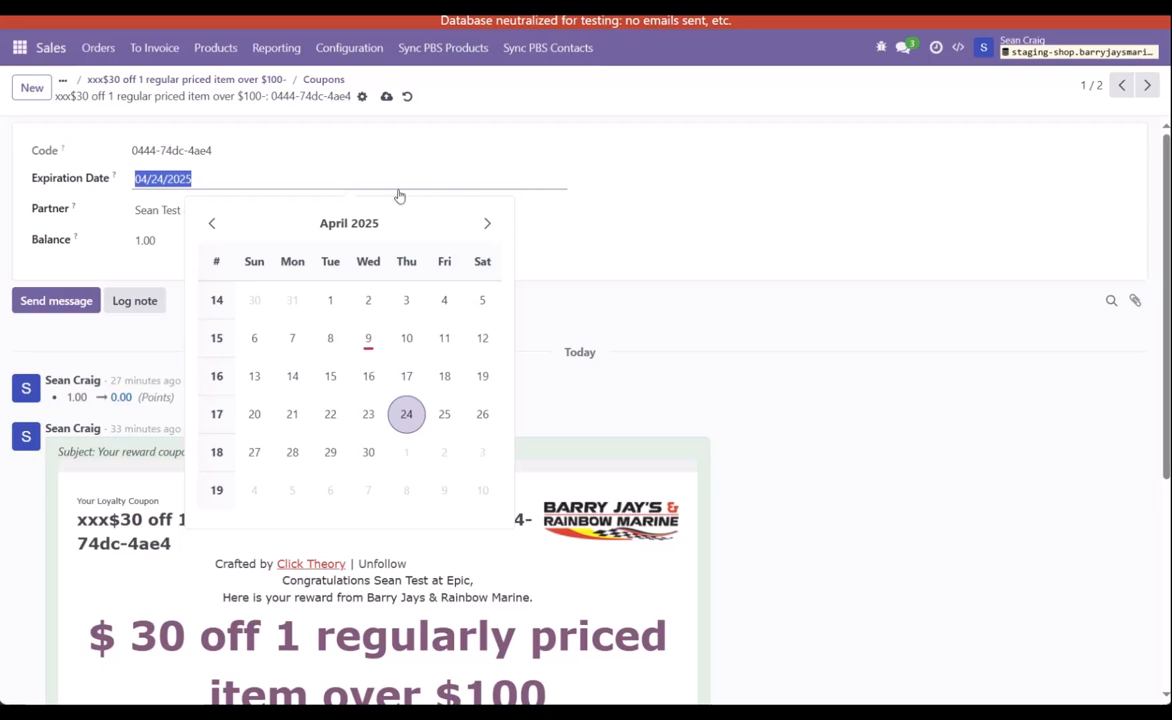
pyautogui.click(486, 223)
pyautogui.click(486, 223)
pyautogui.click(486, 223)
pyautogui.click(486, 223)
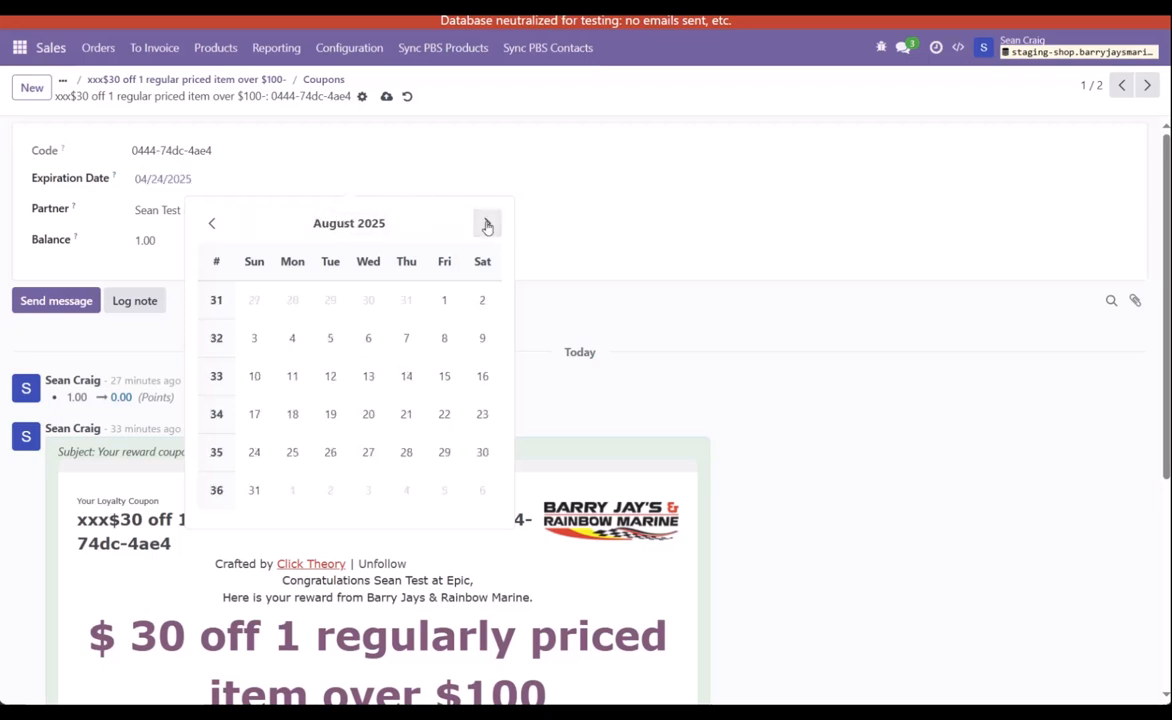
pyautogui.click(212, 223)
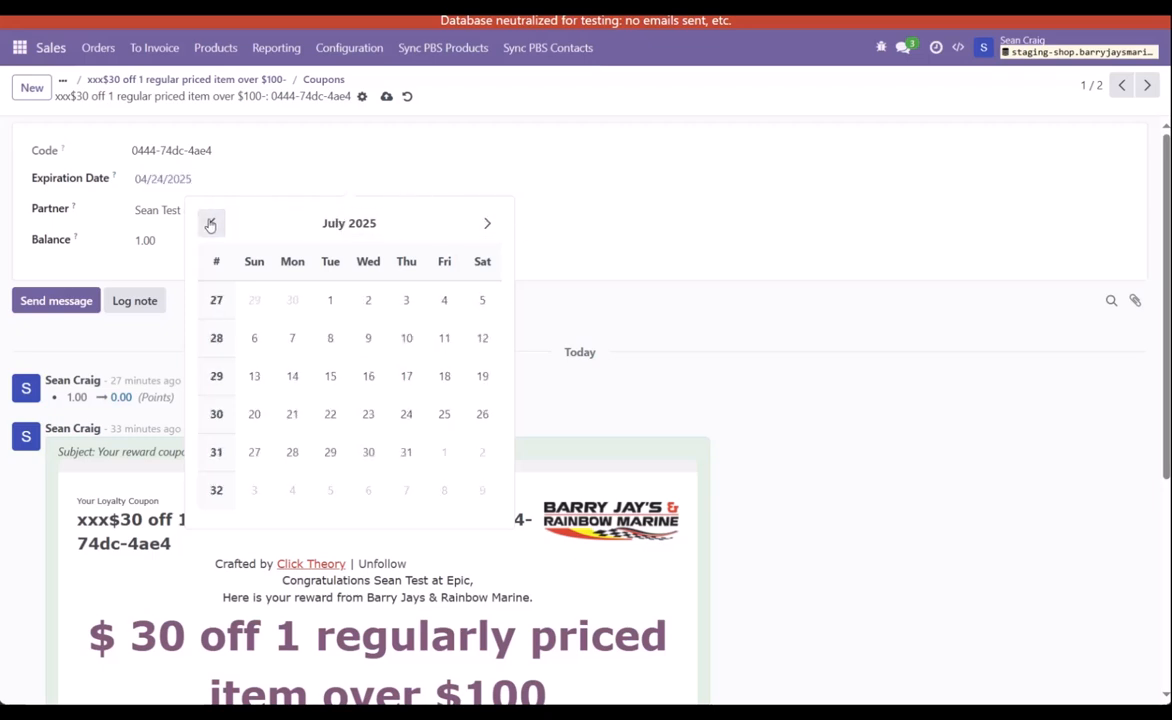
pyautogui.click(330, 298)
pyautogui.click(275, 178)
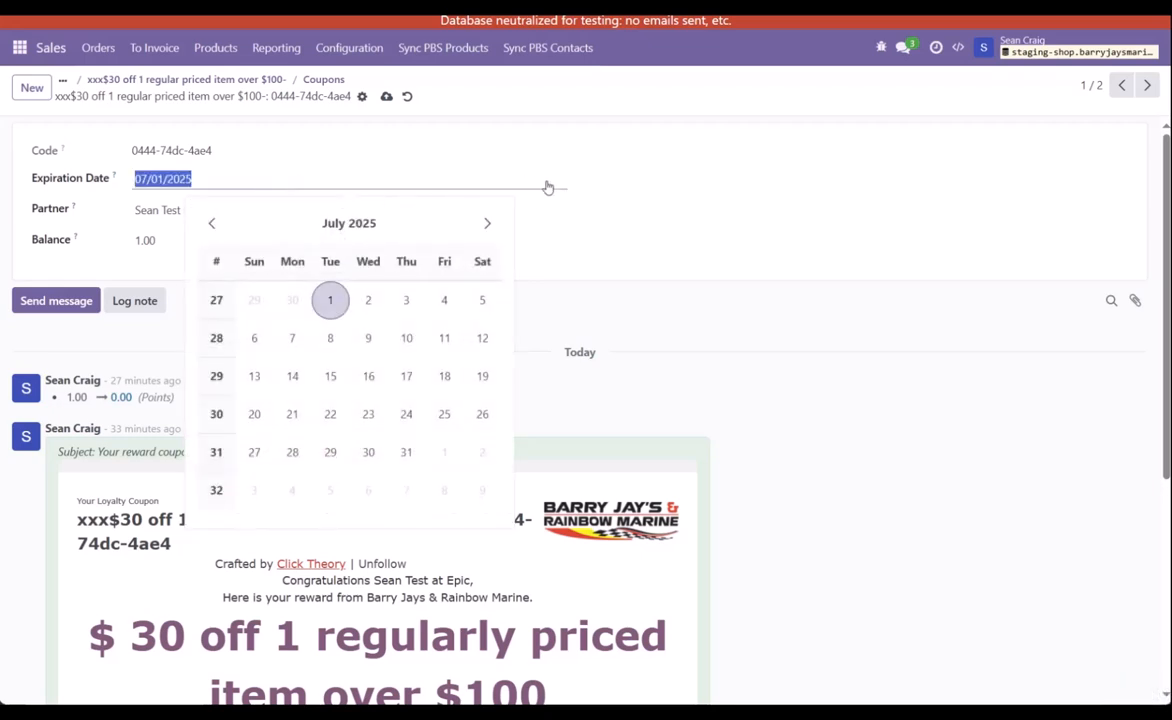
pyautogui.click(628, 195)
# Step: Set the coupon's Balance to 0, save the record, and review its message history
pyautogui.moveTo(172, 239); pyautogui.dragTo(91, 235)
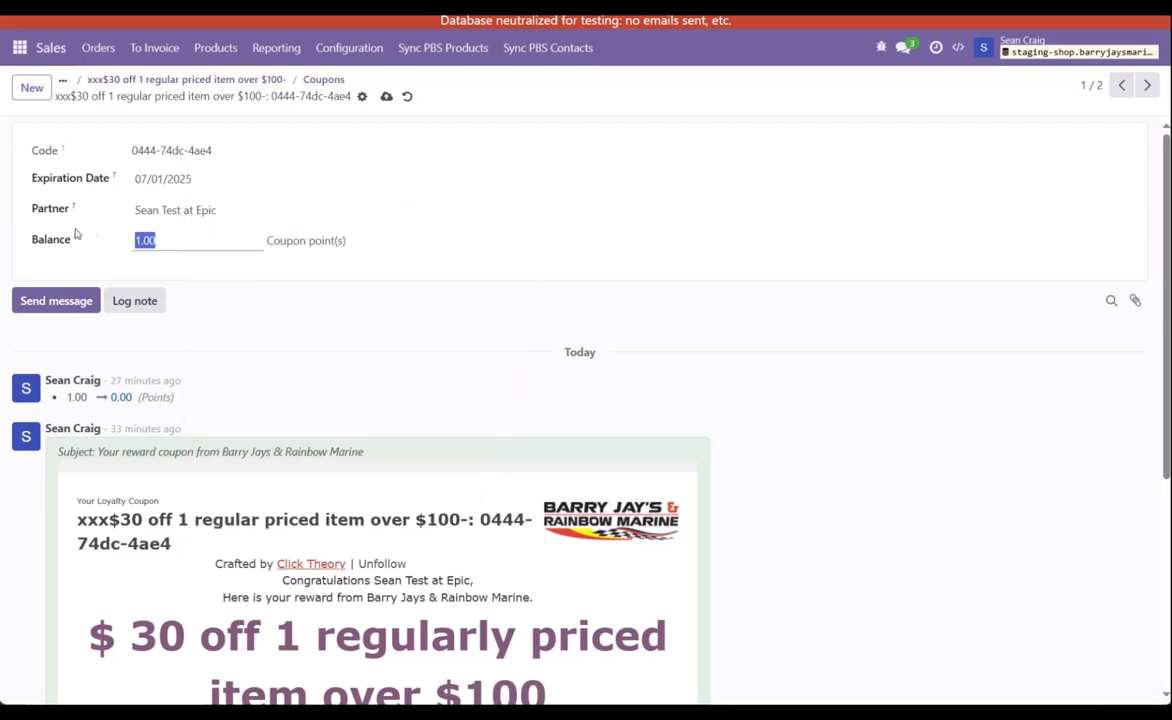
pyautogui.write('0')
pyautogui.click(263, 272)
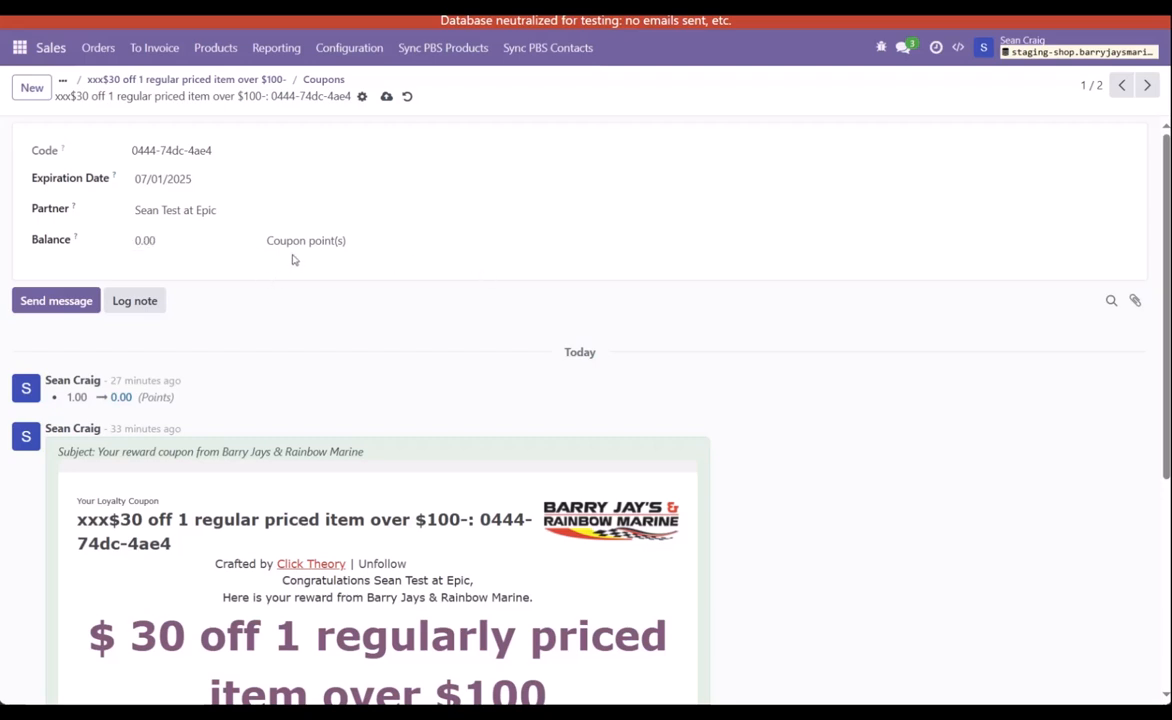
pyautogui.click(136, 239)
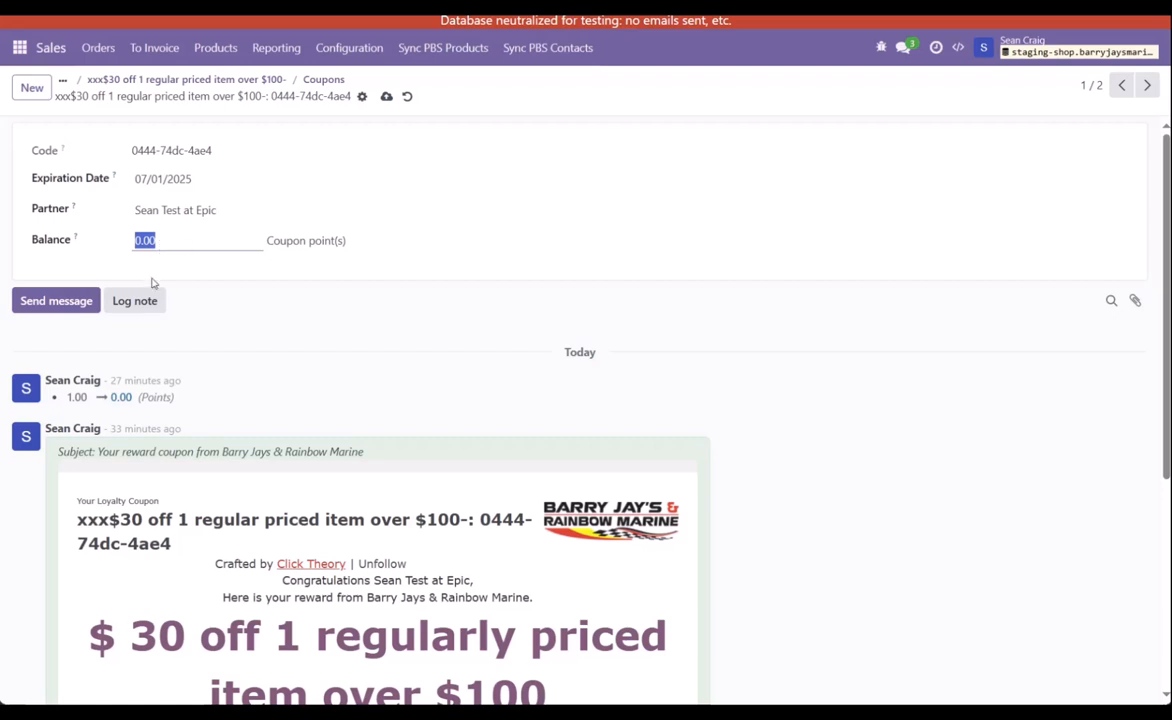
pyautogui.click(386, 96)
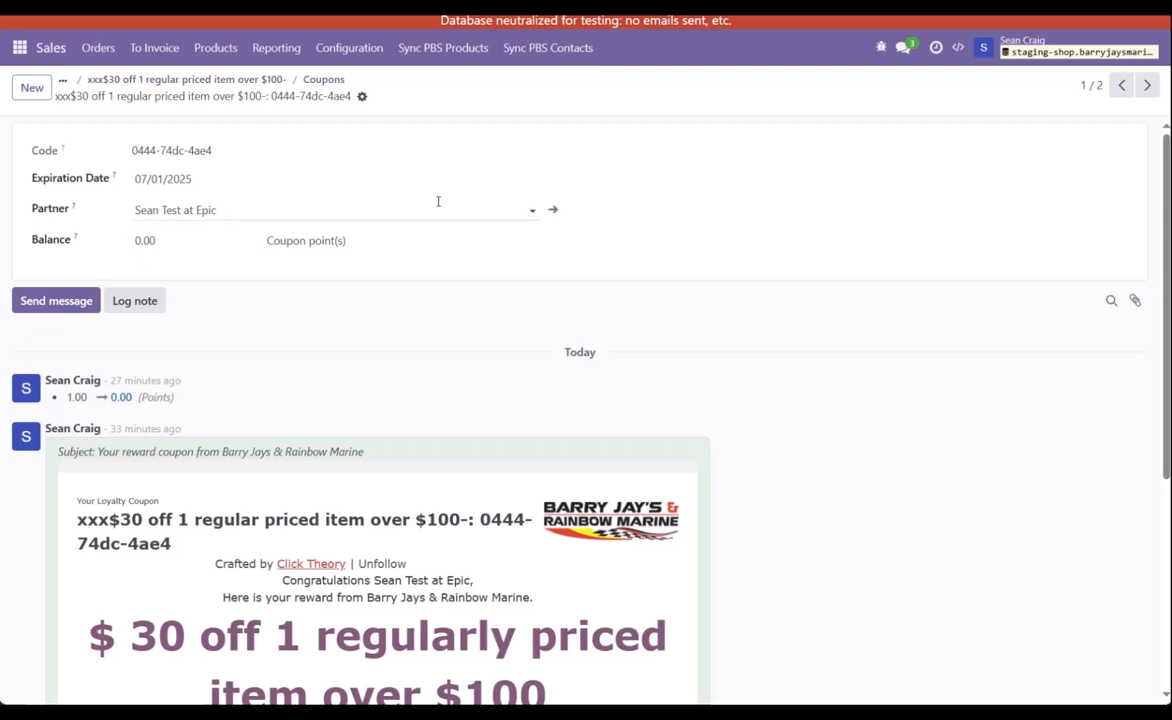
pyautogui.scroll(-3, 549, 186)
pyautogui.scroll(-2, 547, 247)
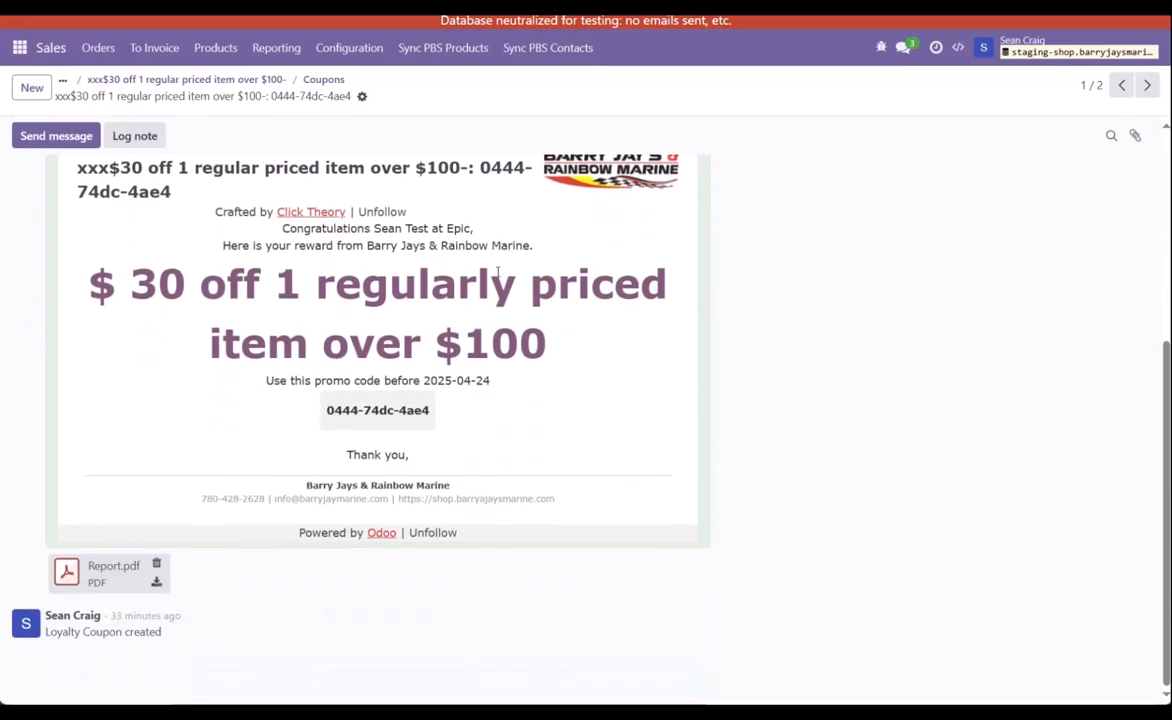
pyautogui.scroll(5, 143, 152)
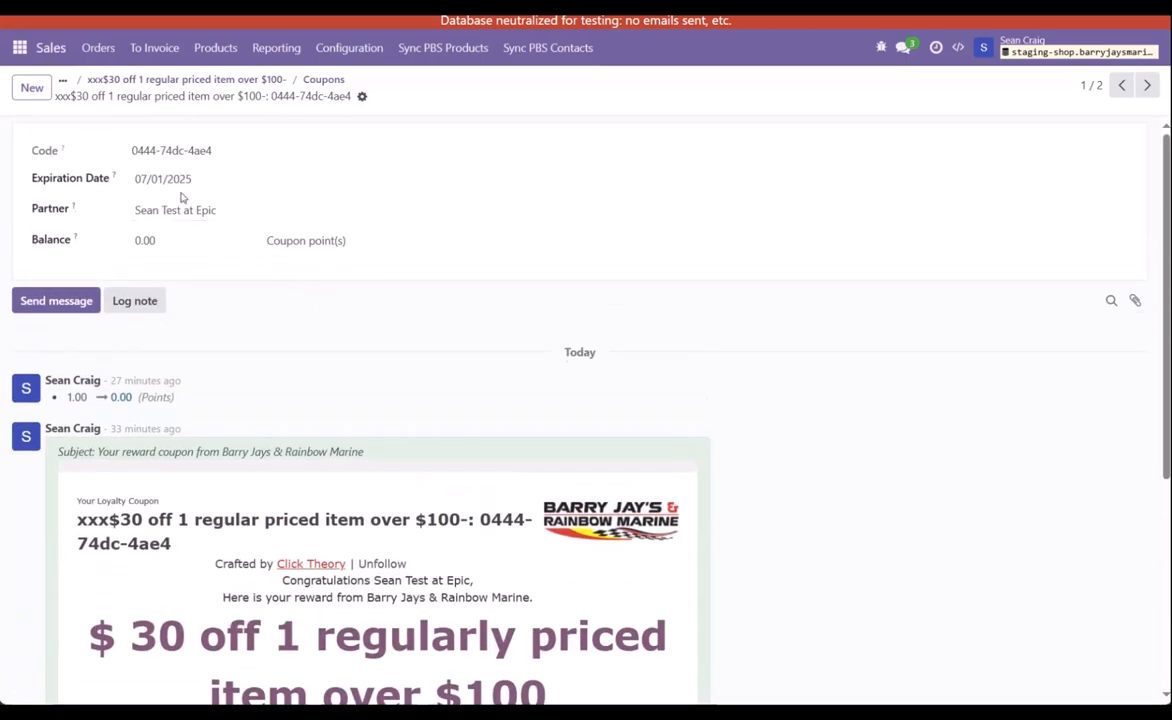
# Step: Open the coupon partner's customer record and log an internal note beginning "Used the $30 coupon today."
pyautogui.click(555, 208)
pyautogui.scroll(-3, 424, 372)
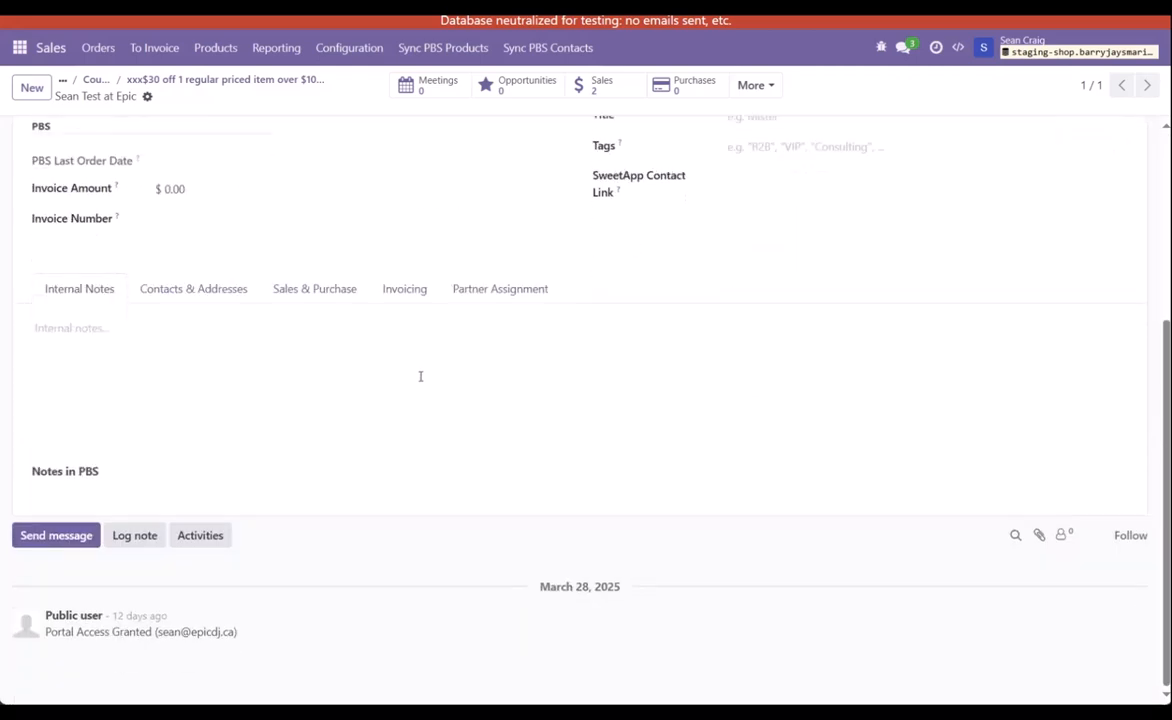
pyautogui.click(133, 535)
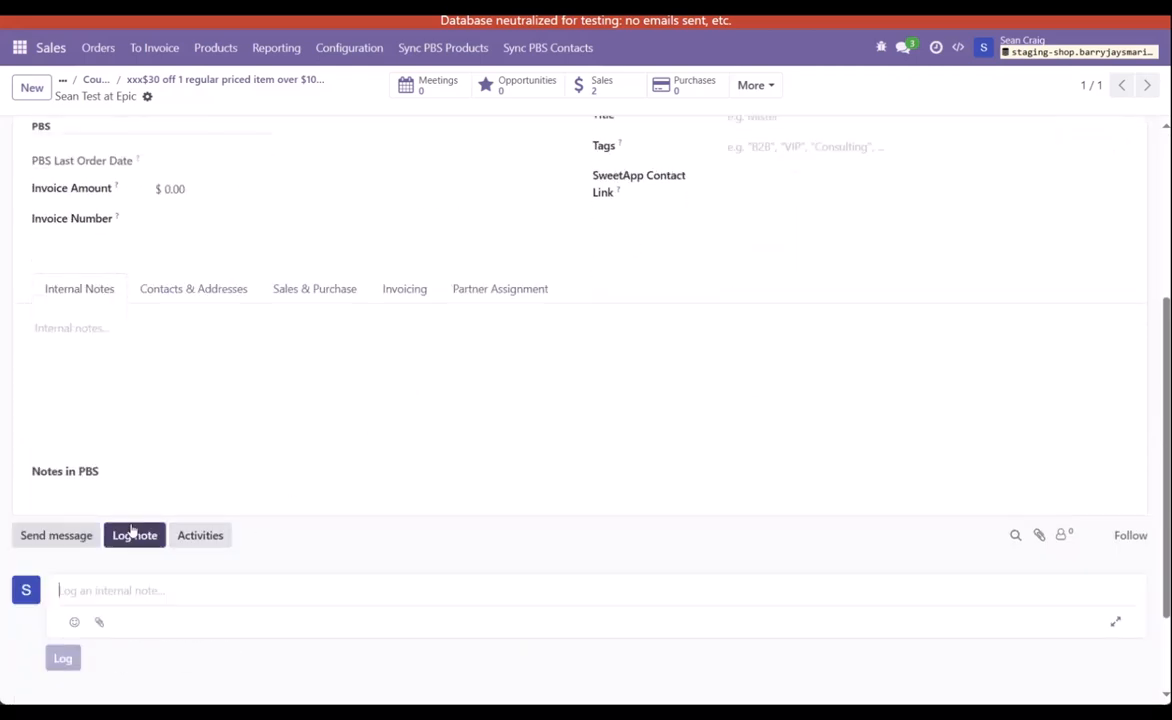
pyautogui.write('Used the')
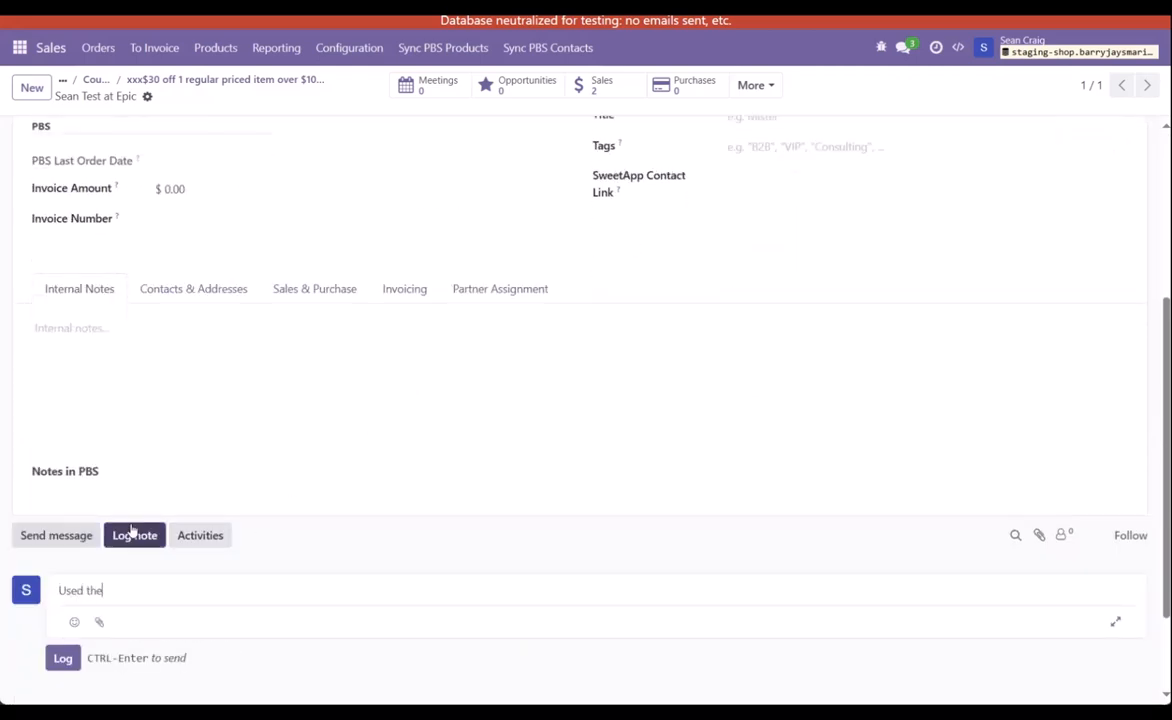
pyautogui.write(' $30 coupon today. Ma')
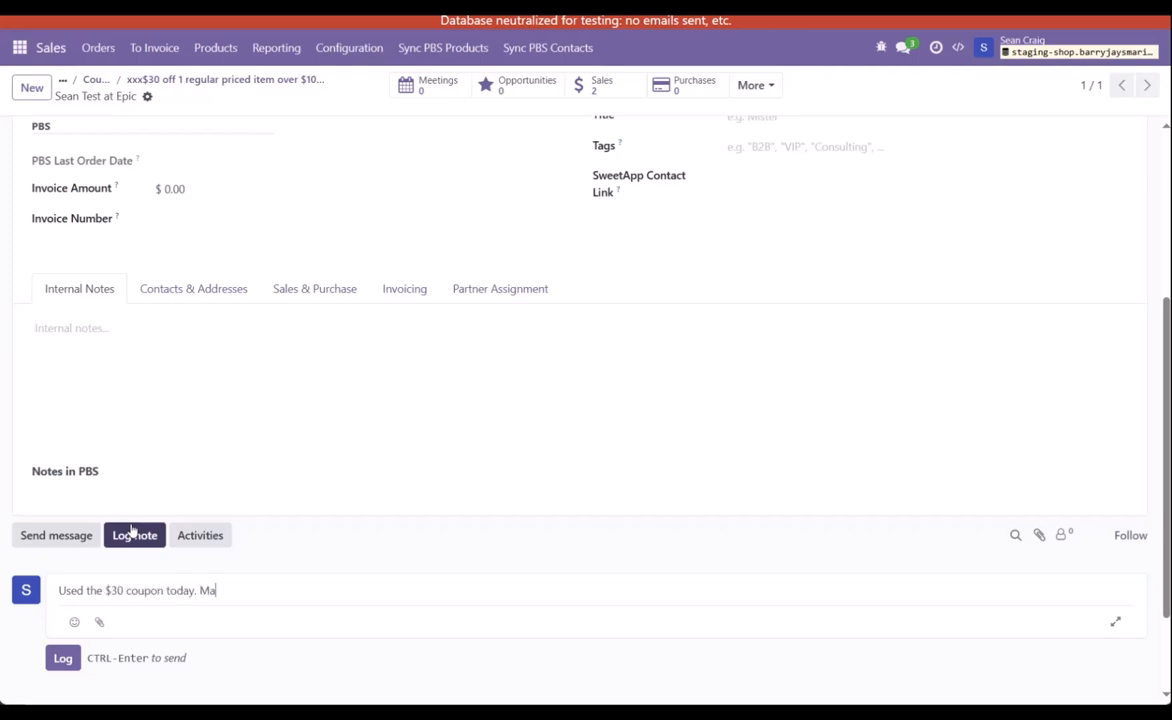
pyautogui.write(' store.')
pyautogui.click(60, 659)
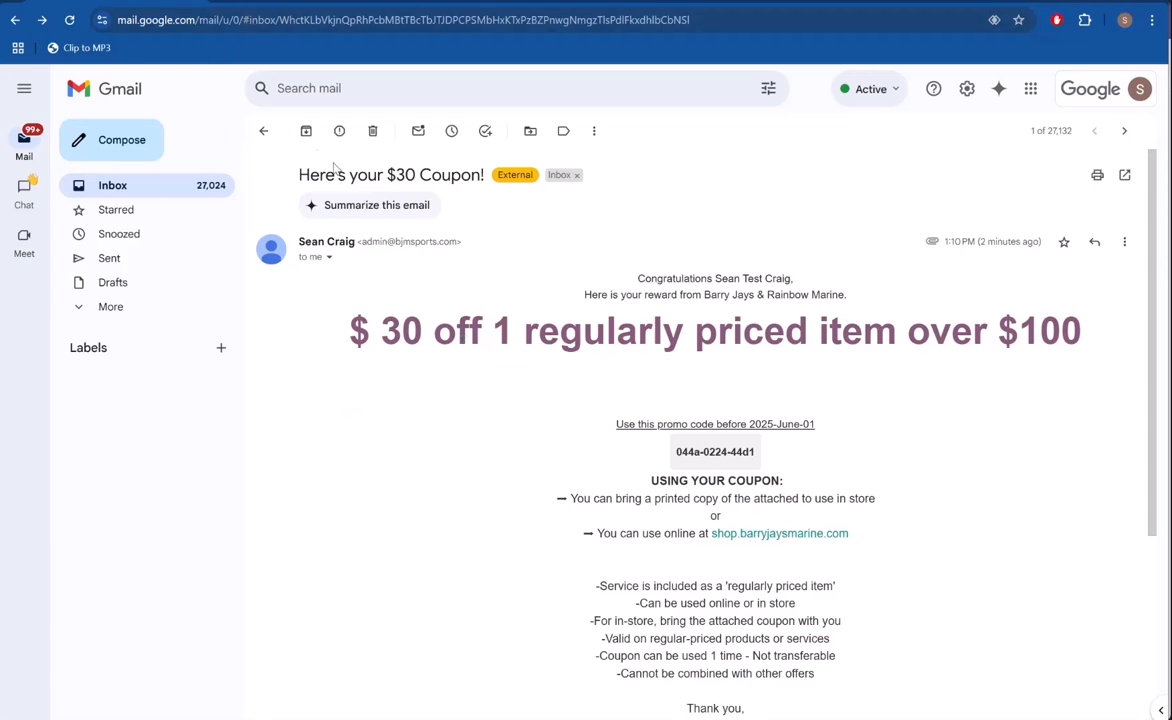
# Step: Open shop.barryjaysmarine.com from the link in the Gmail coupon email and log in to the customer account
pyautogui.click(742, 545)
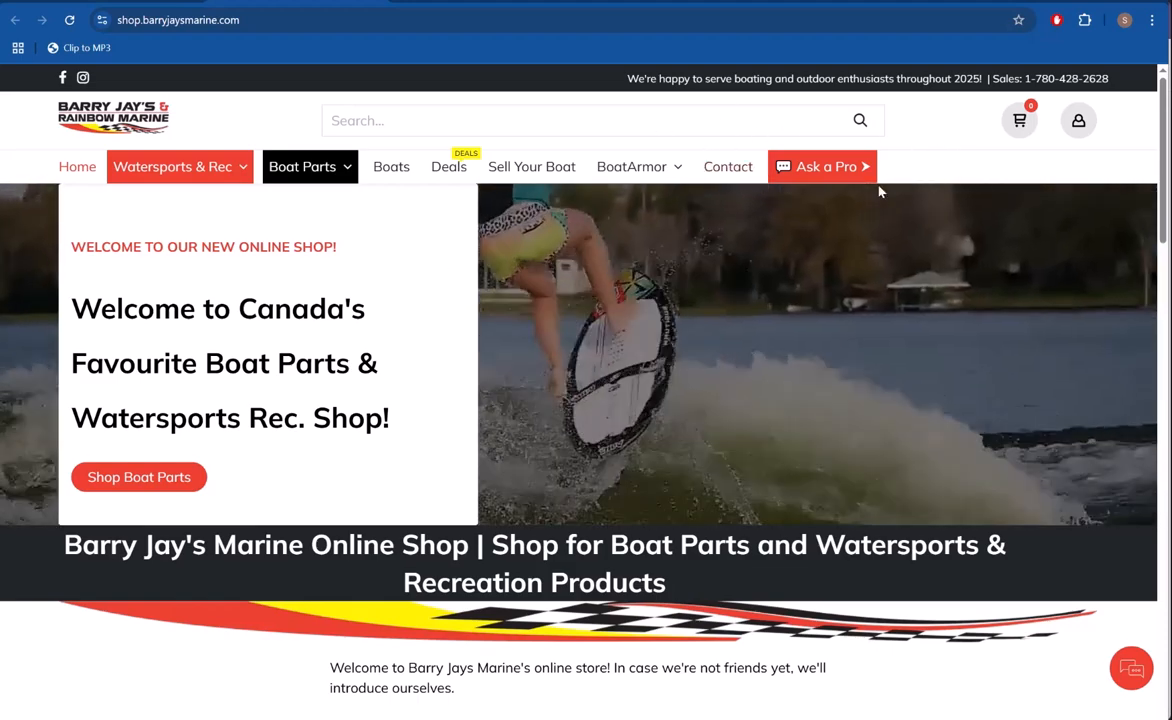
pyautogui.click(1078, 120)
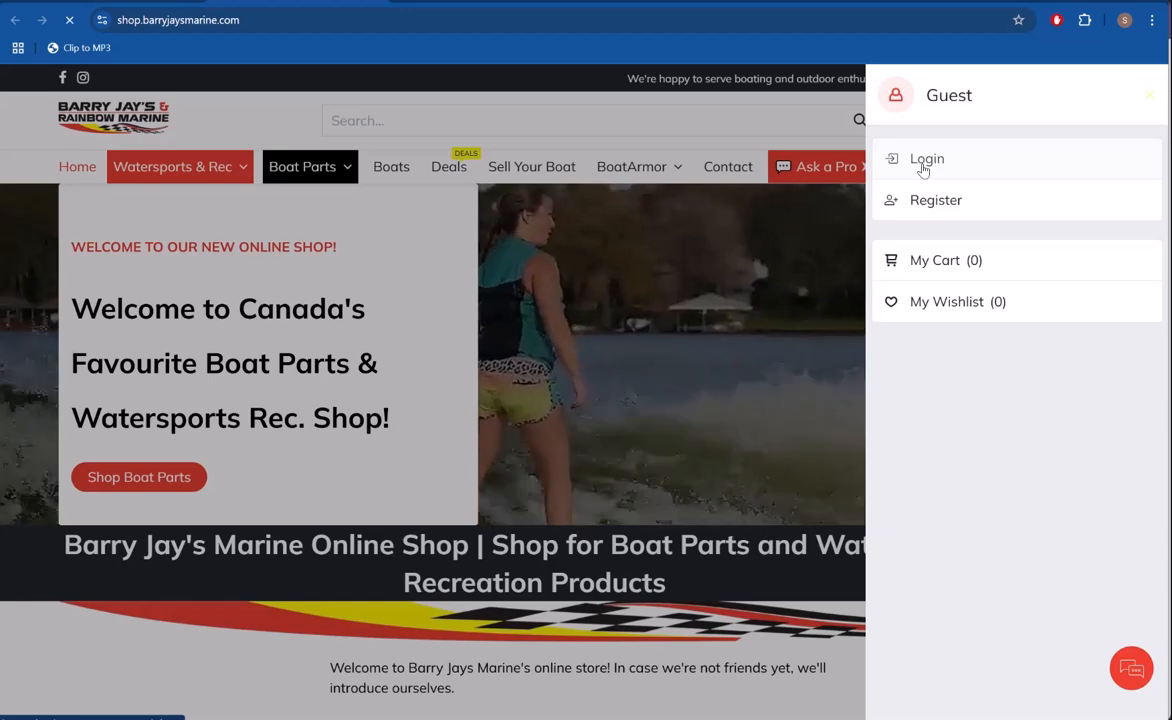
pyautogui.click(923, 162)
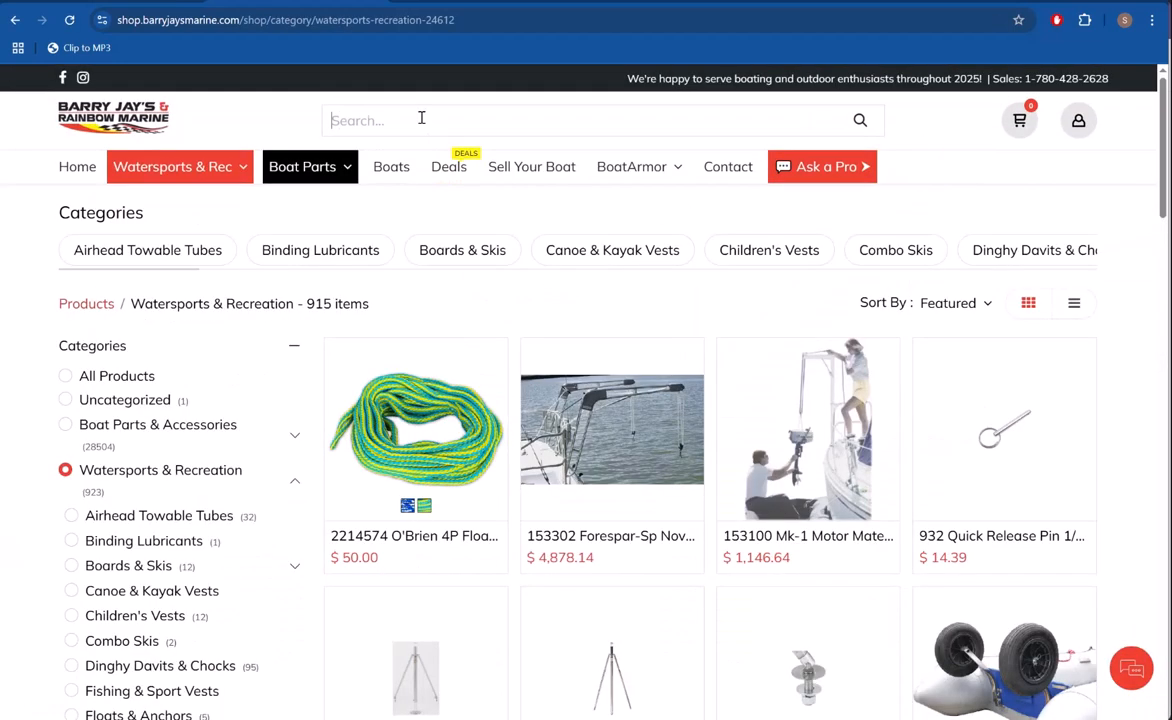
# Step: Search the shop for "humminbird" and add one 411350-1M Helix 8 Chirp Mega Si+ Gps G4N to the cart
pyautogui.write('hu')
pyautogui.write('mminbird')
pyautogui.press('Return')
pyautogui.scroll(-3, 654, 296)
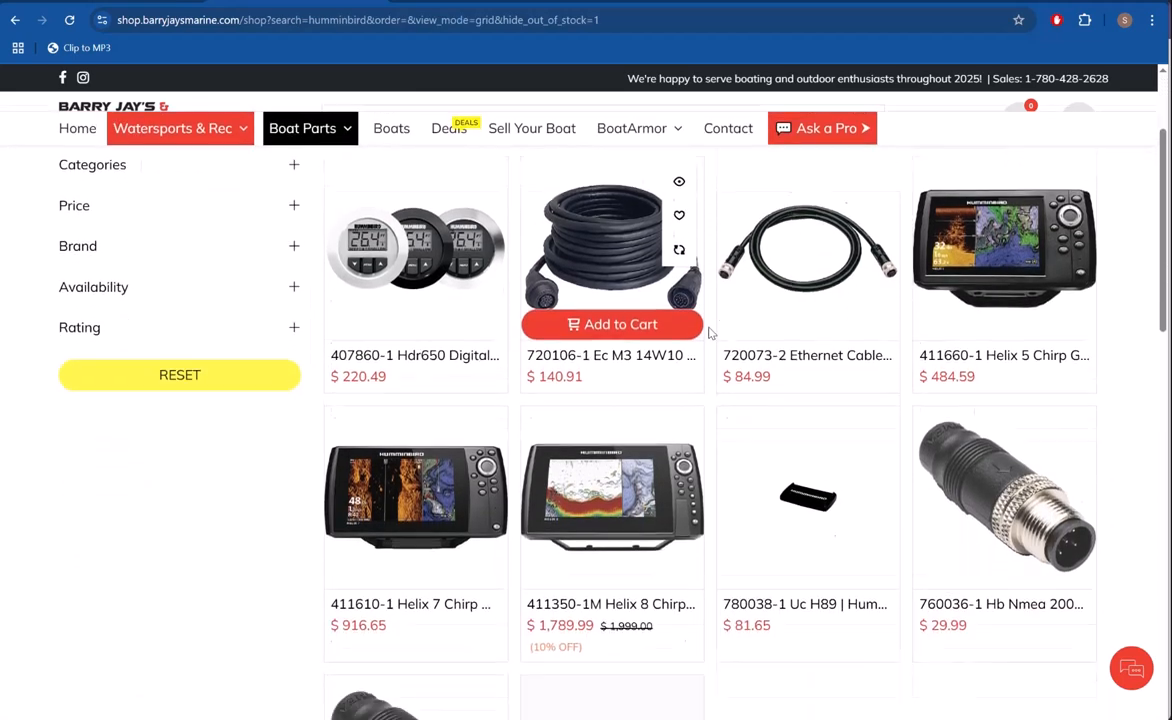
pyautogui.click(600, 470)
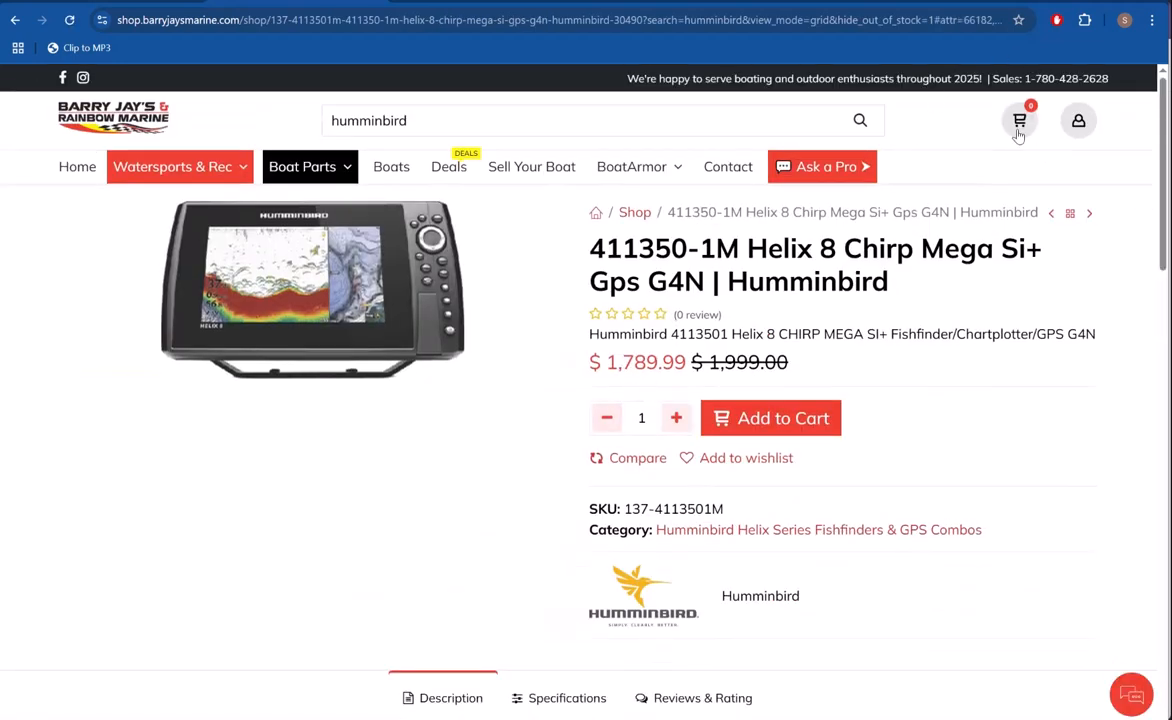
pyautogui.click(830, 419)
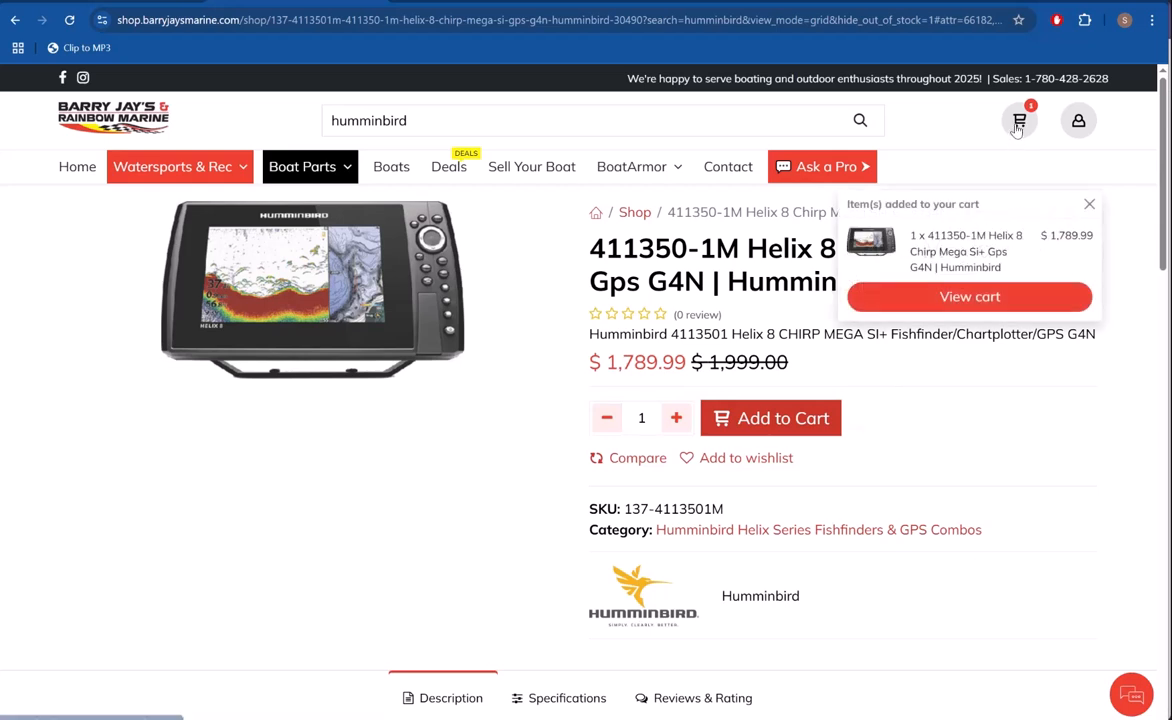
# Step: Open the cart and try to apply each of the two offered $30 coupons to the order
pyautogui.click(1019, 125)
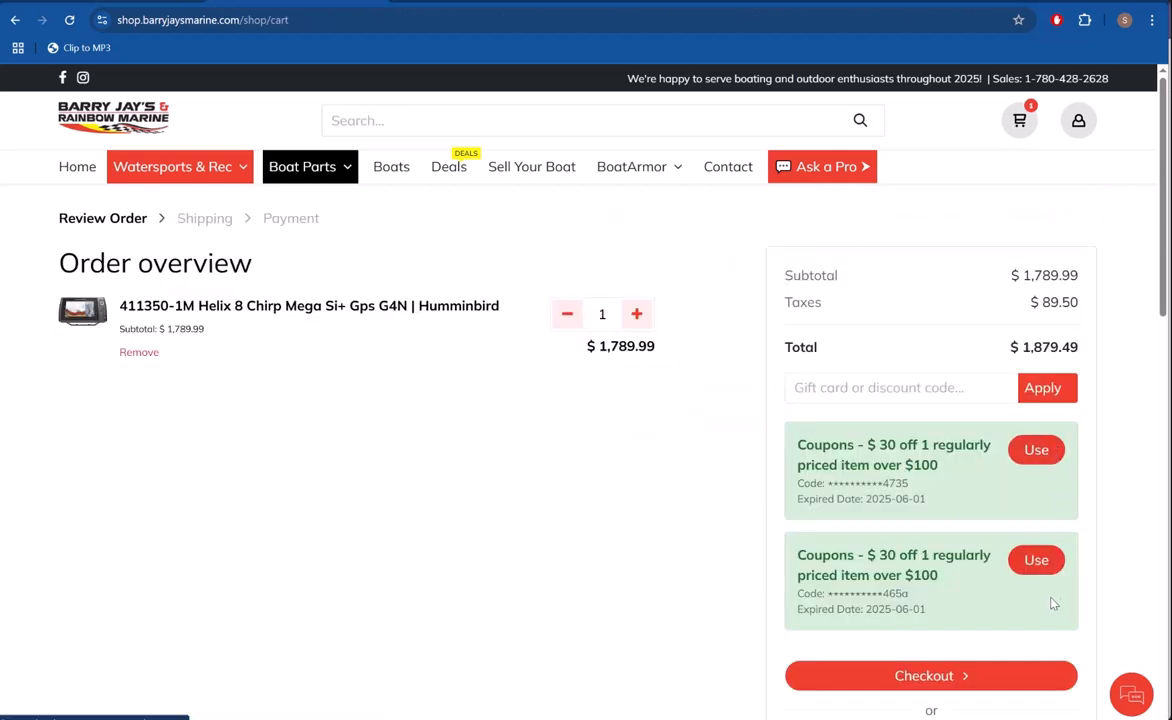
pyautogui.click(1036, 452)
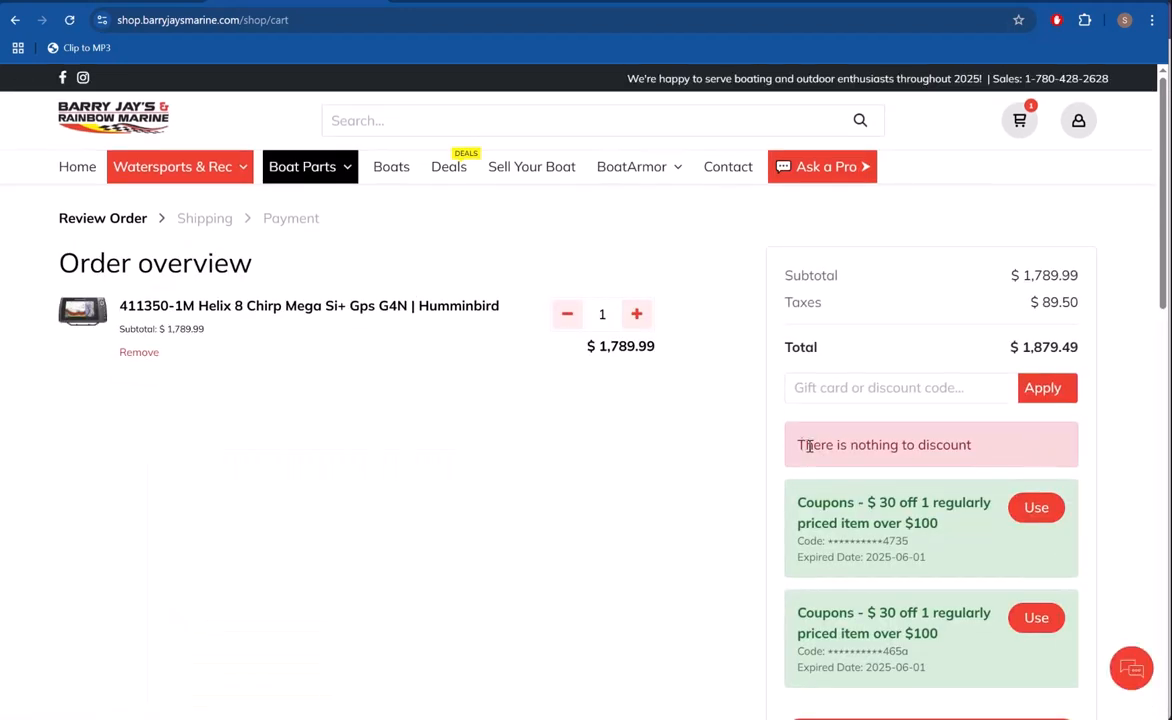
pyautogui.scroll(-2, 654, 413)
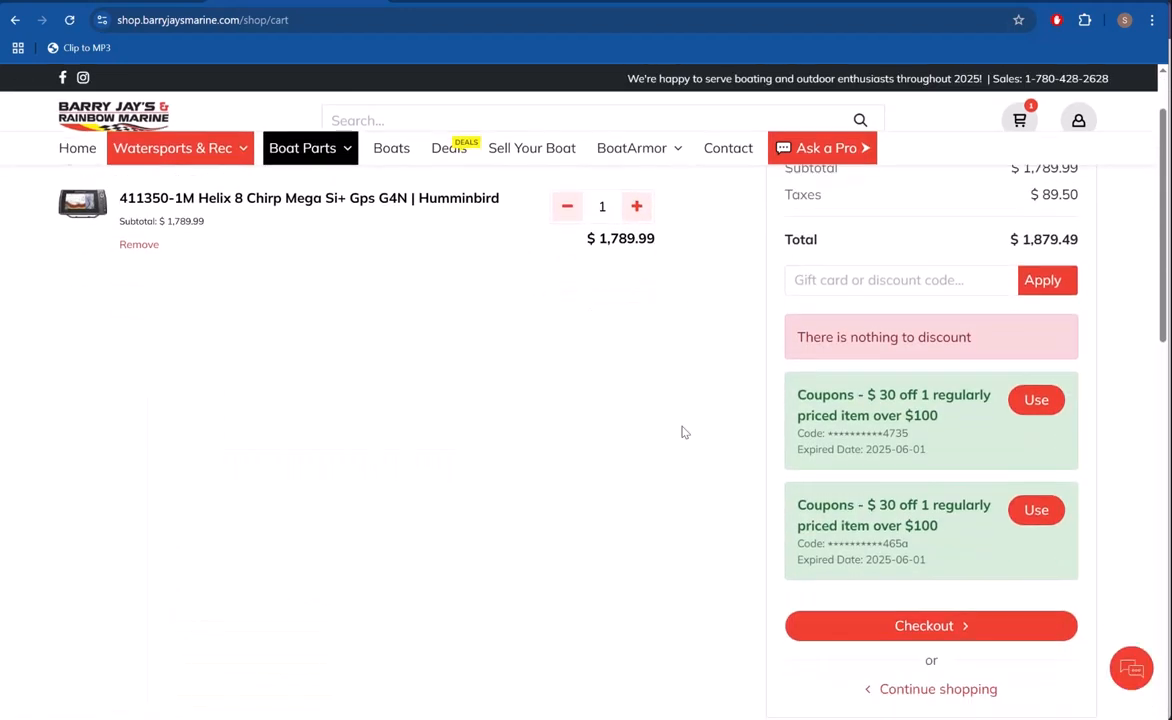
pyautogui.click(1035, 468)
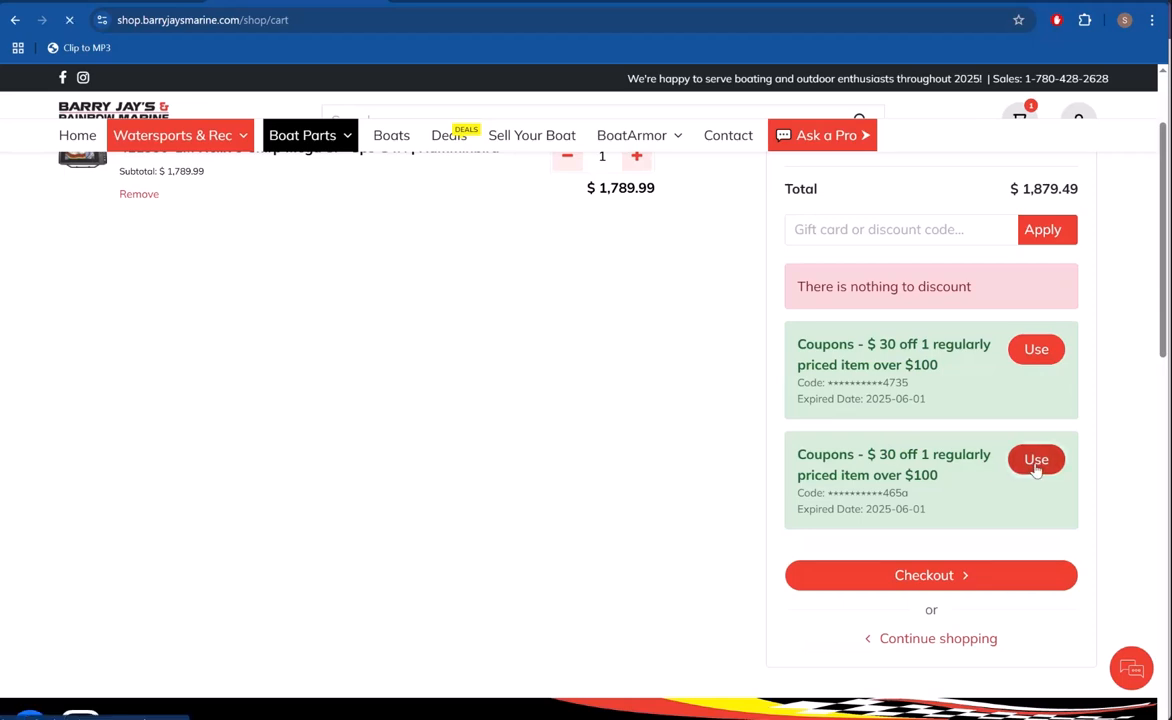
# Step: Return to the humminbird results and add one 411610-1 Helix 7 Chirp Mdi Gps G4 and one 720106-1 Ec M3 14W10 to the cart
pyautogui.scroll(-3, 879, 476)
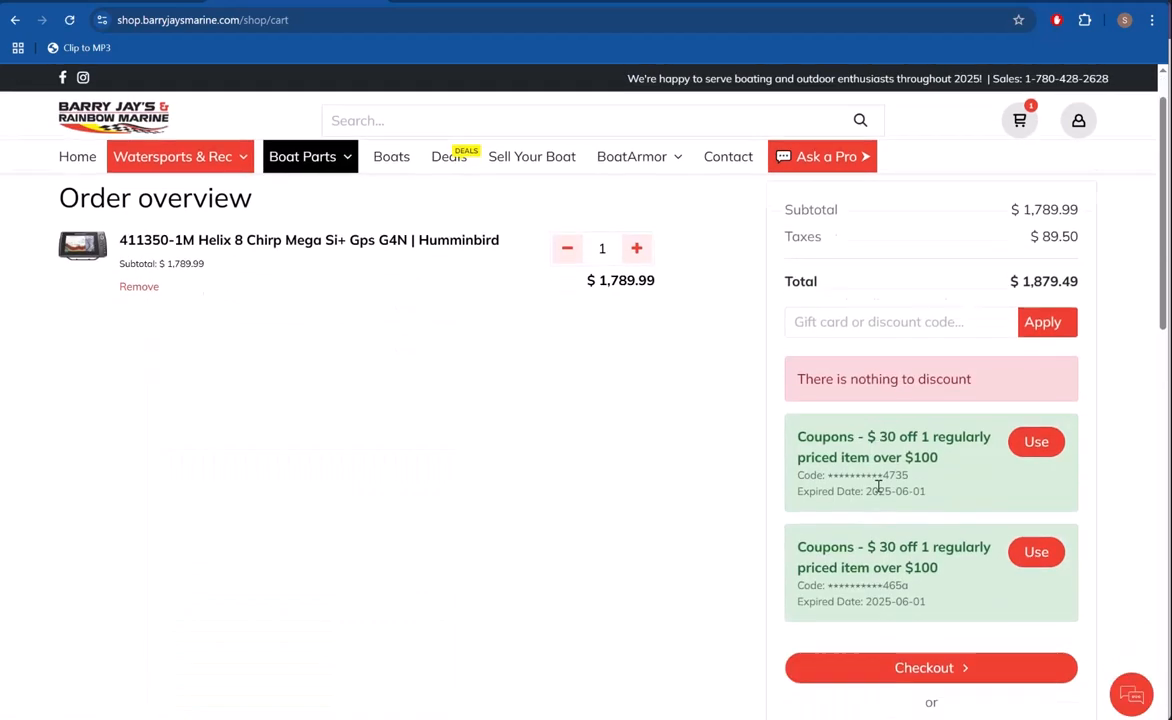
pyautogui.scroll(3, 899, 418)
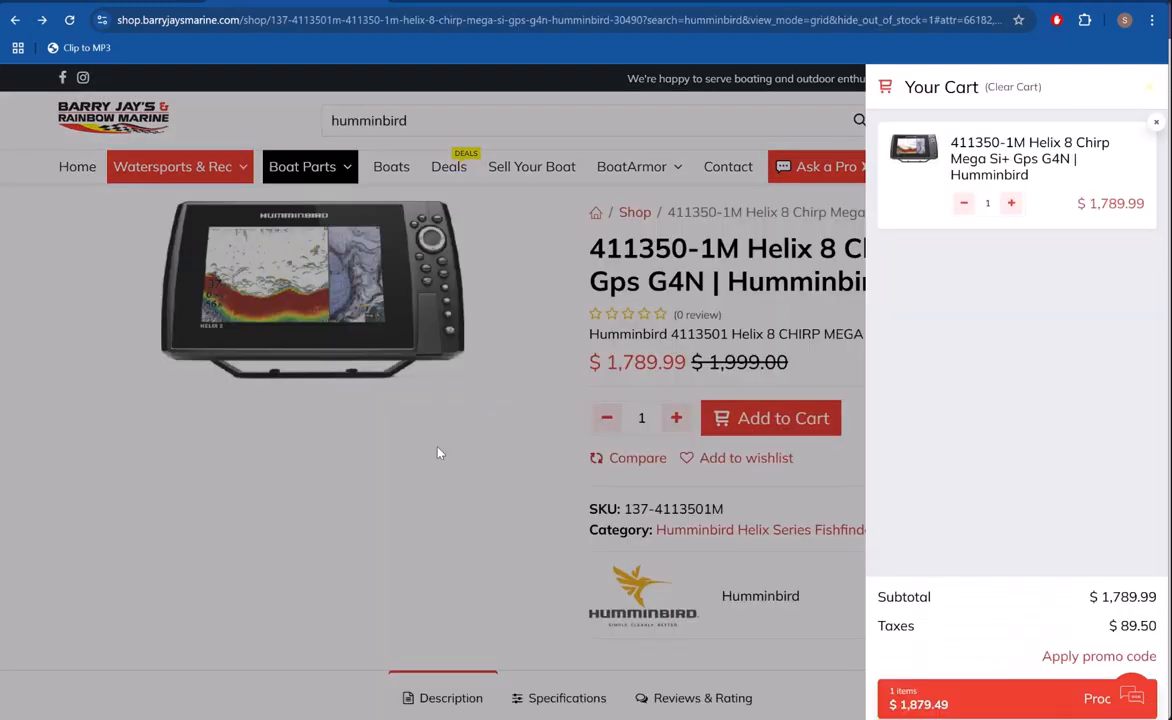
pyautogui.hotkey('alt', 'Left')
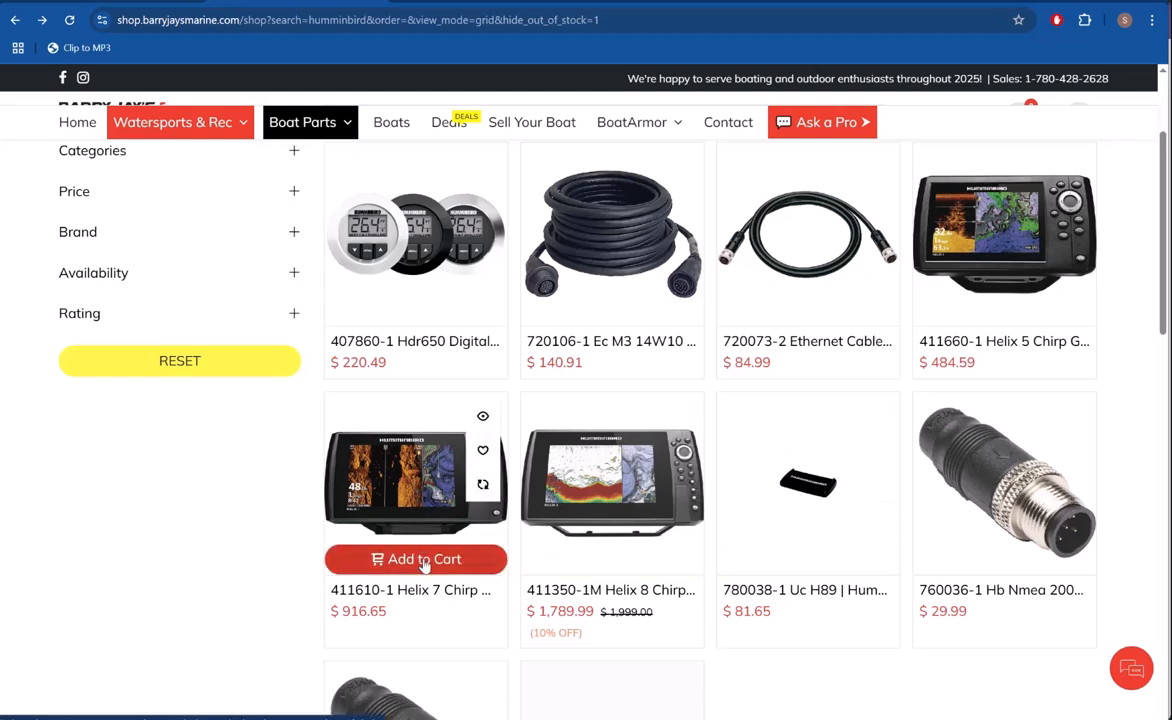
pyautogui.click(424, 559)
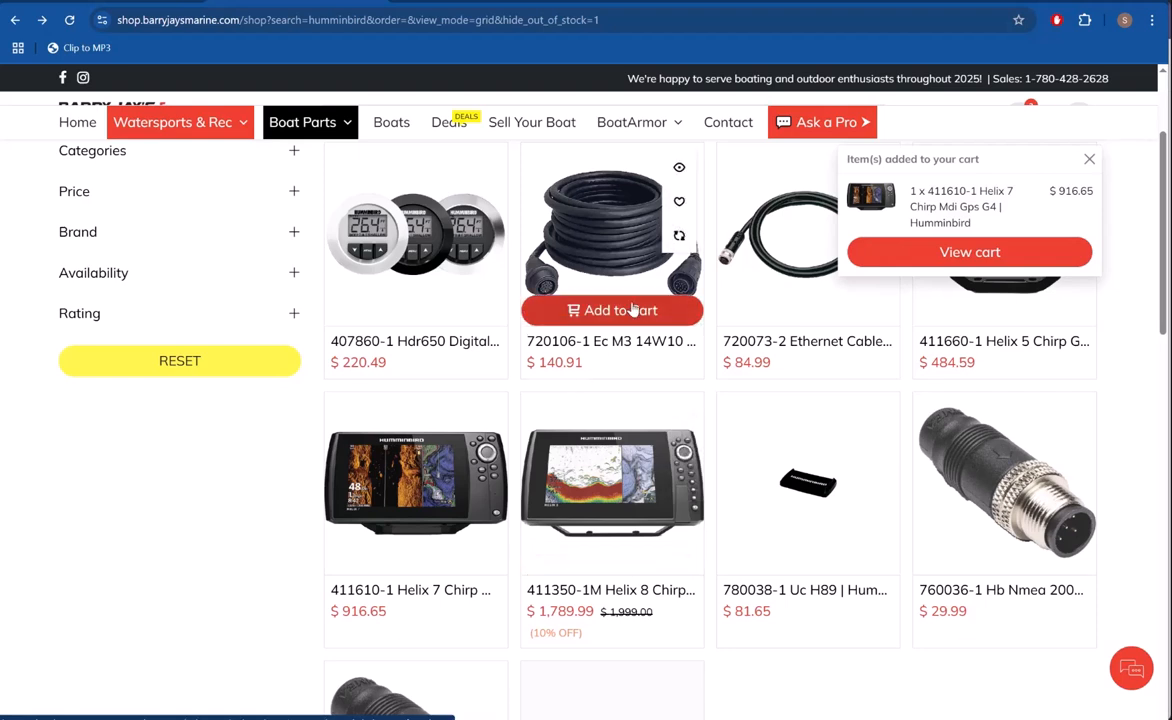
pyautogui.click(622, 311)
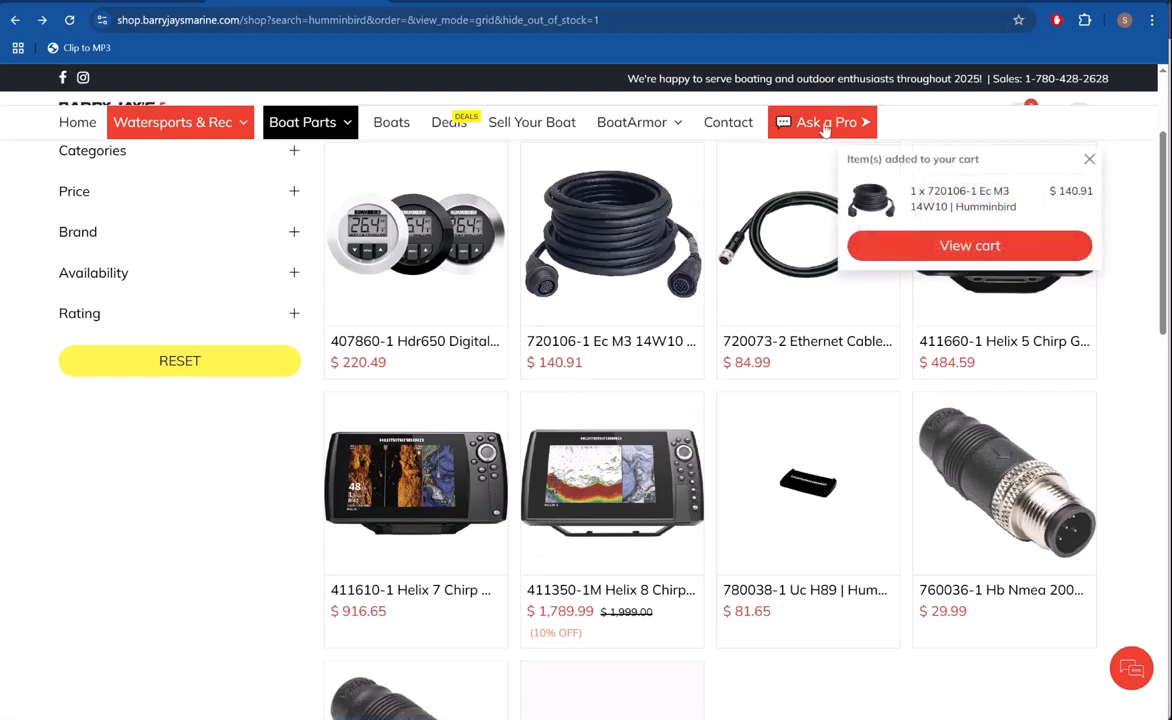
# Step: Open the cart and examine the two $30 coupon lines against the three products and the order total
pyautogui.scroll(3, 806, 411)
pyautogui.click(1020, 118)
pyautogui.scroll(-2, 510, 473)
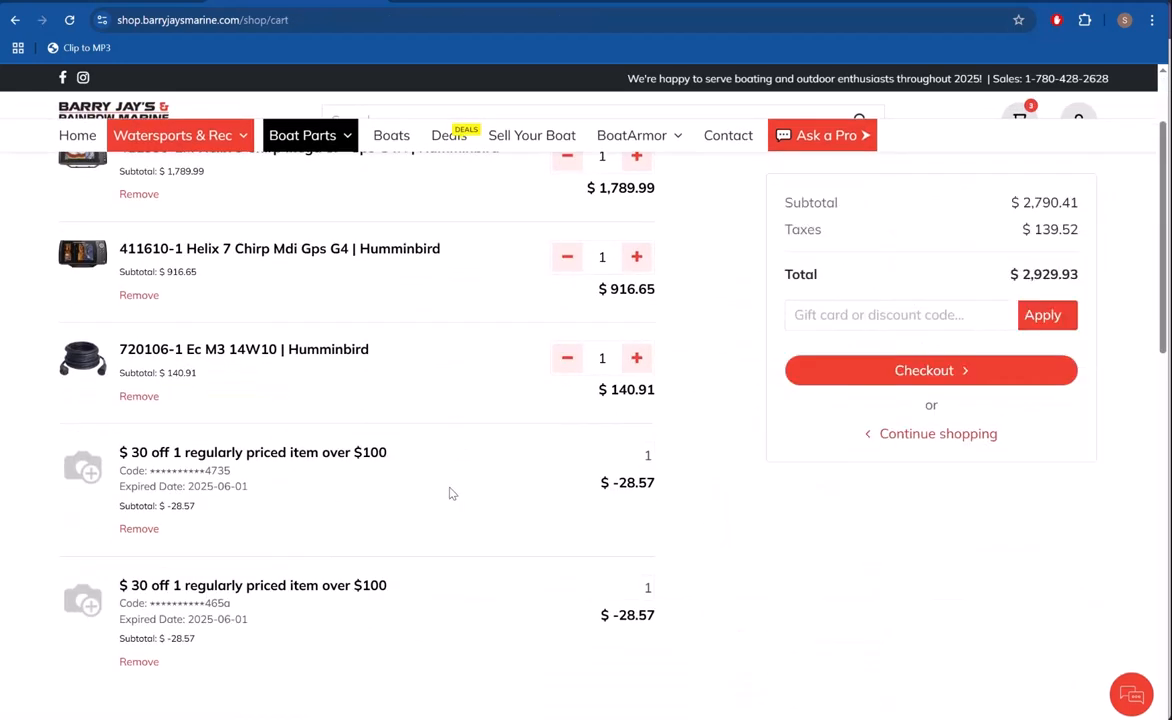
pyautogui.scroll(1, 441, 564)
pyautogui.scroll(-1, 453, 609)
pyautogui.moveTo(118, 593); pyautogui.dragTo(421, 606)
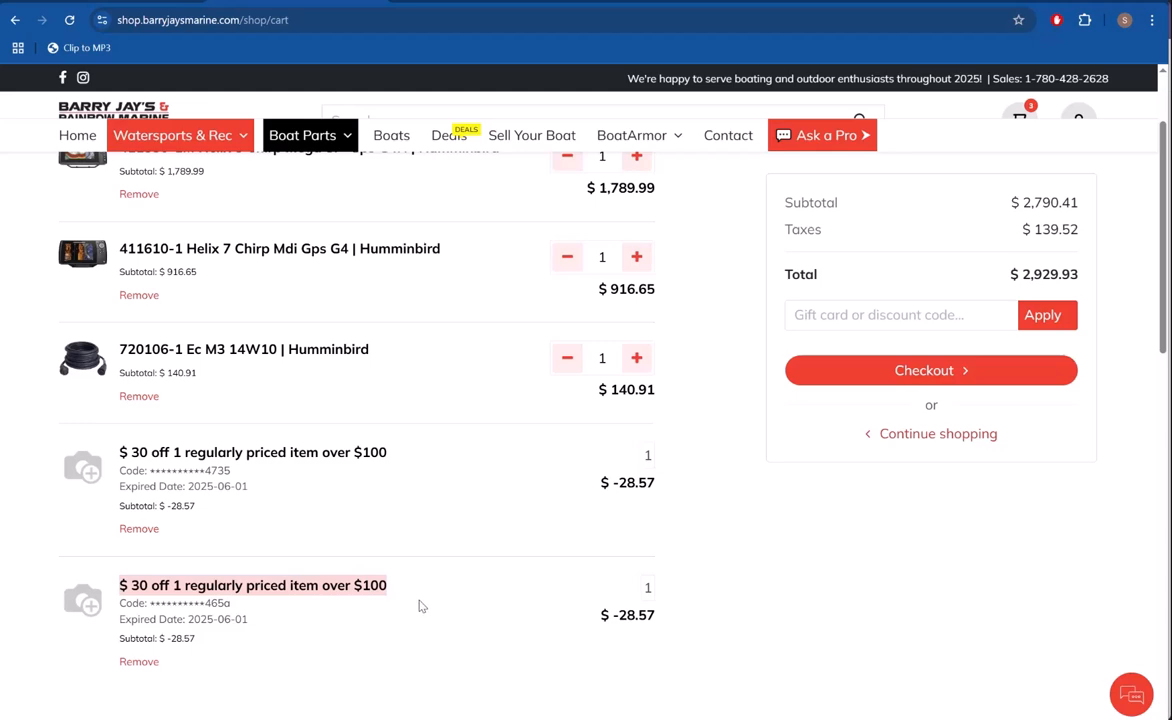
pyautogui.scroll(3, 421, 606)
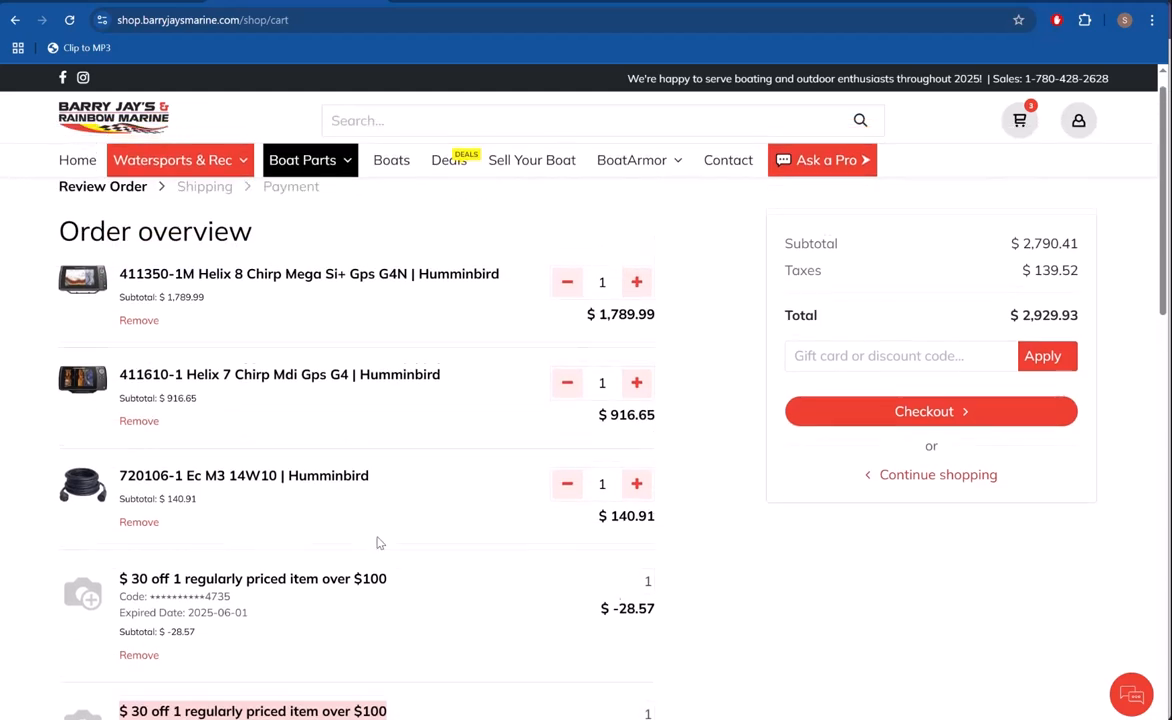
pyautogui.scroll(-3, 358, 550)
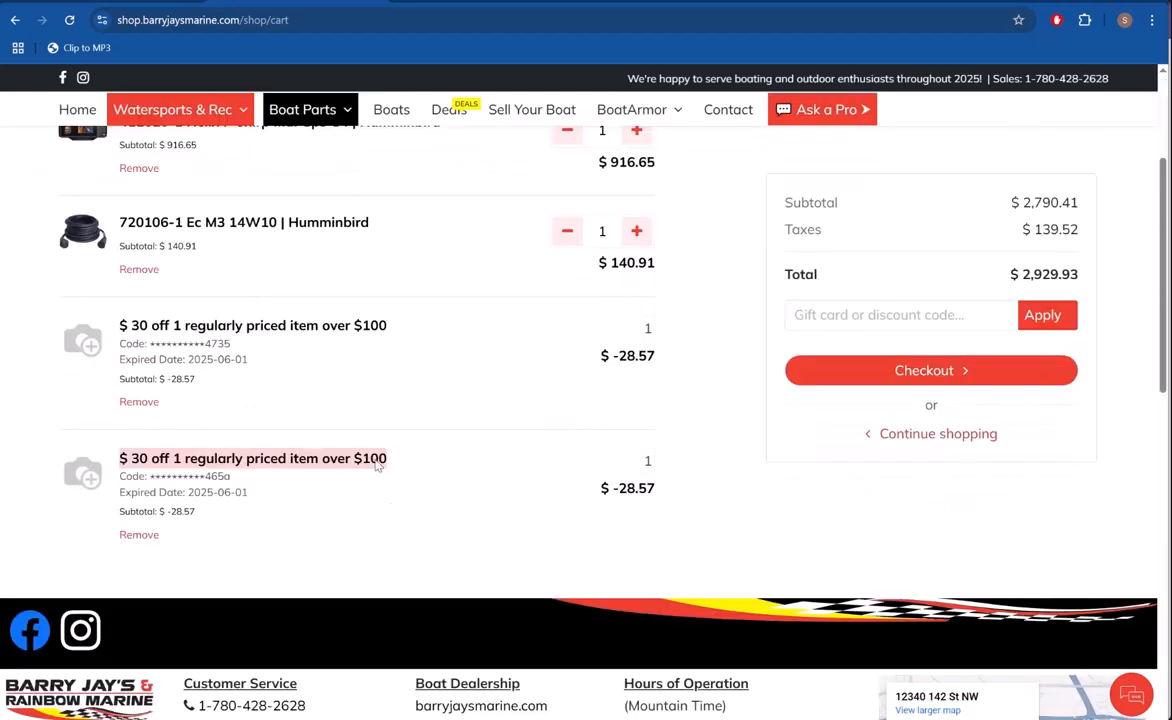
pyautogui.scroll(2, 376, 457)
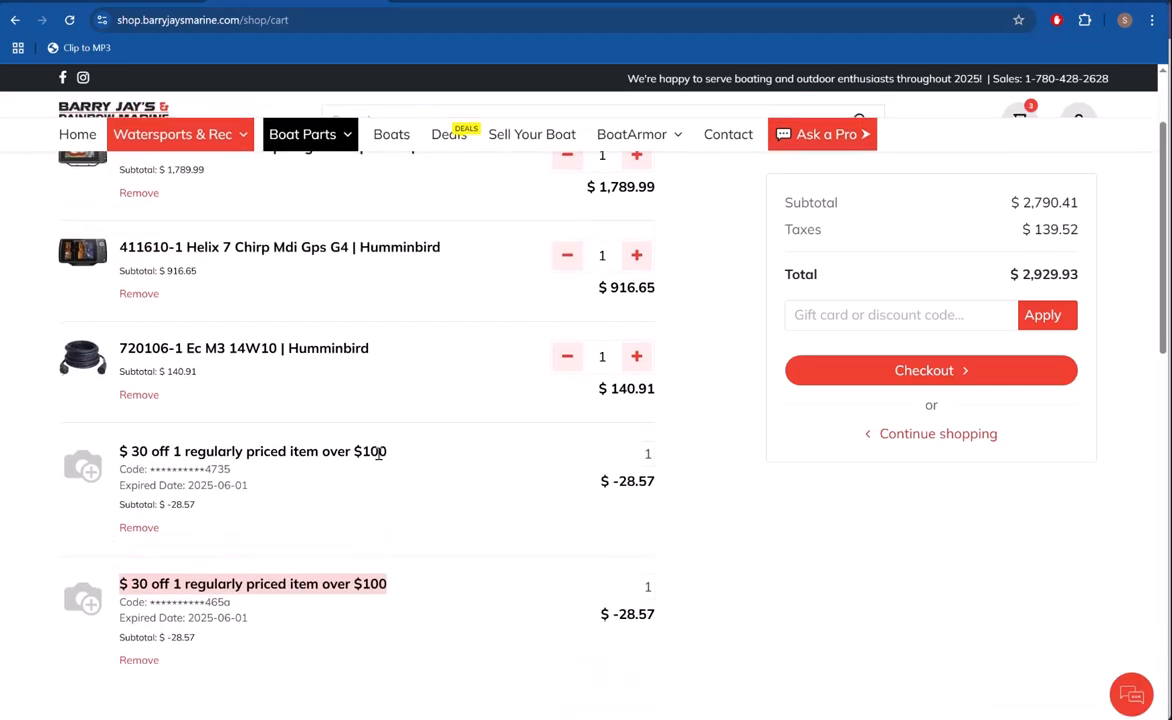
pyautogui.scroll(-1, 470, 510)
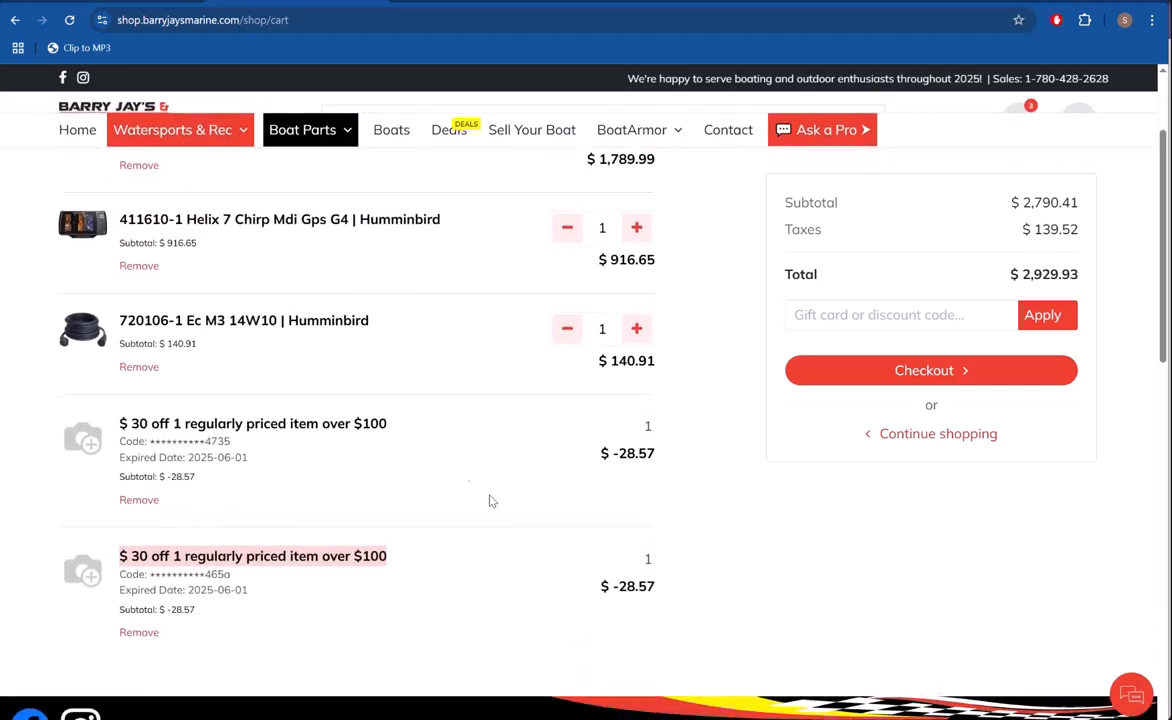
# Step: Remove the $30 coupons from the order and apply both offered coupons again
pyautogui.click(139, 497)
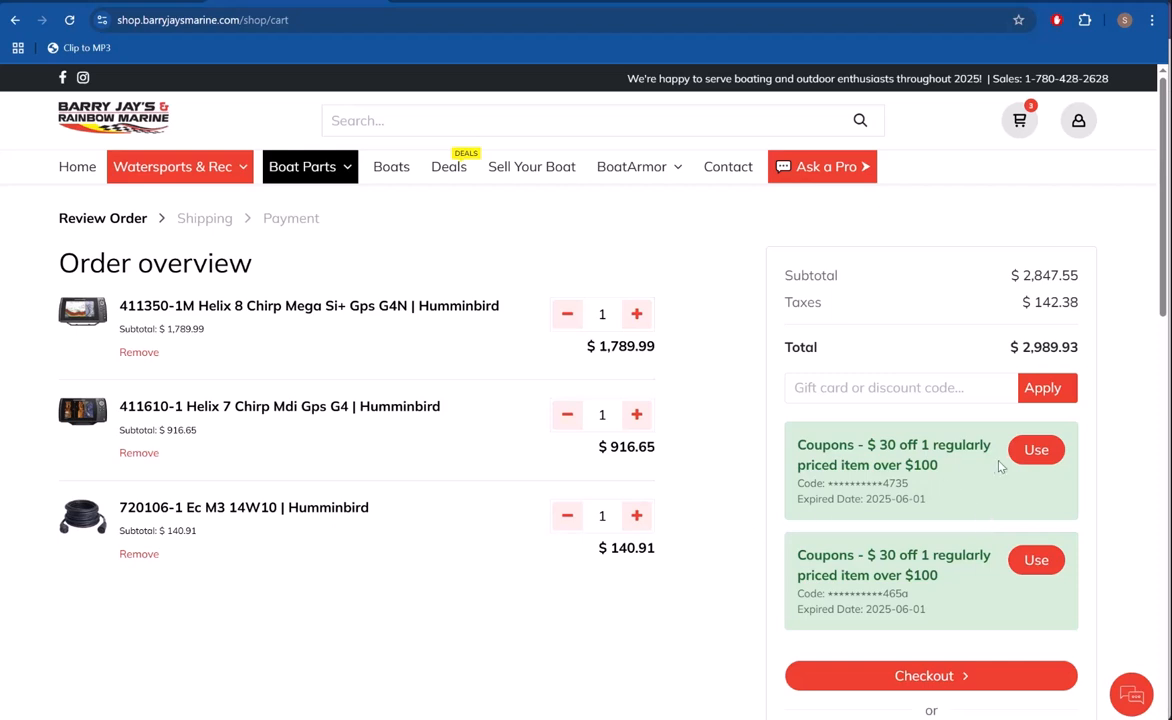
pyautogui.click(1036, 449)
pyautogui.click(1047, 530)
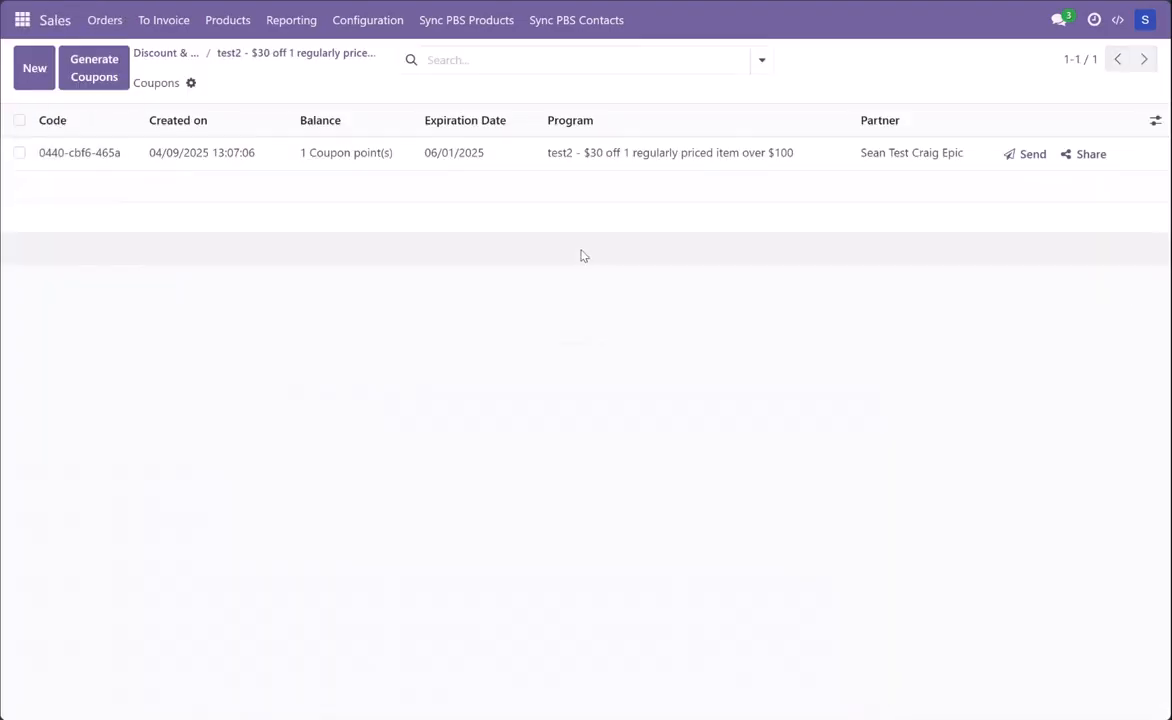
# Step: Compare the coupon code in the Odoo coupon list, the shop cart and the emailed Report.pdf
pyautogui.click(179, 61)
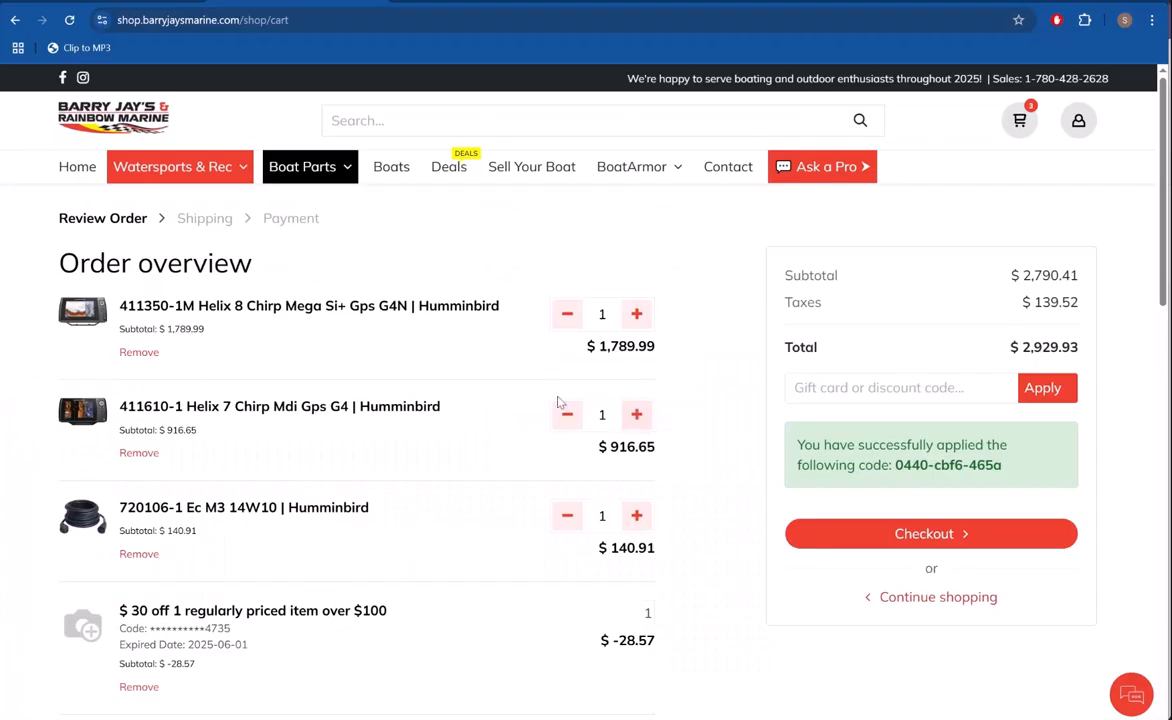
pyautogui.scroll(-3, 560, 405)
pyautogui.scroll(3, 565, 410)
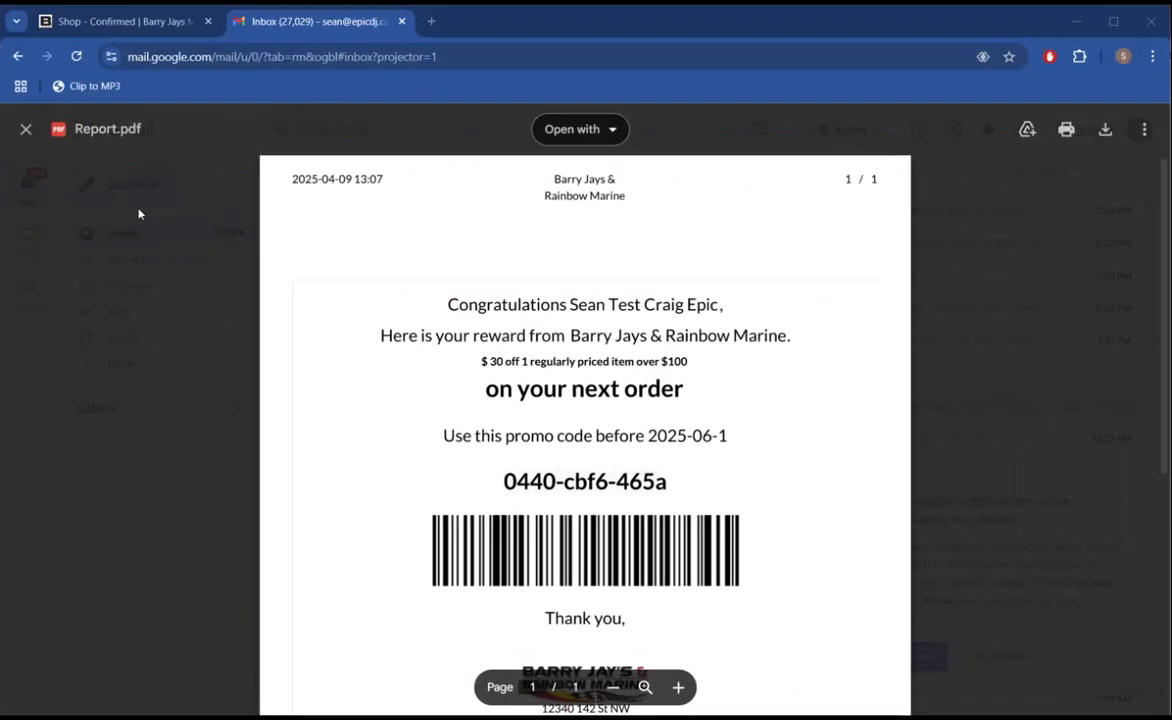
pyautogui.scroll(-3, 445, 419)
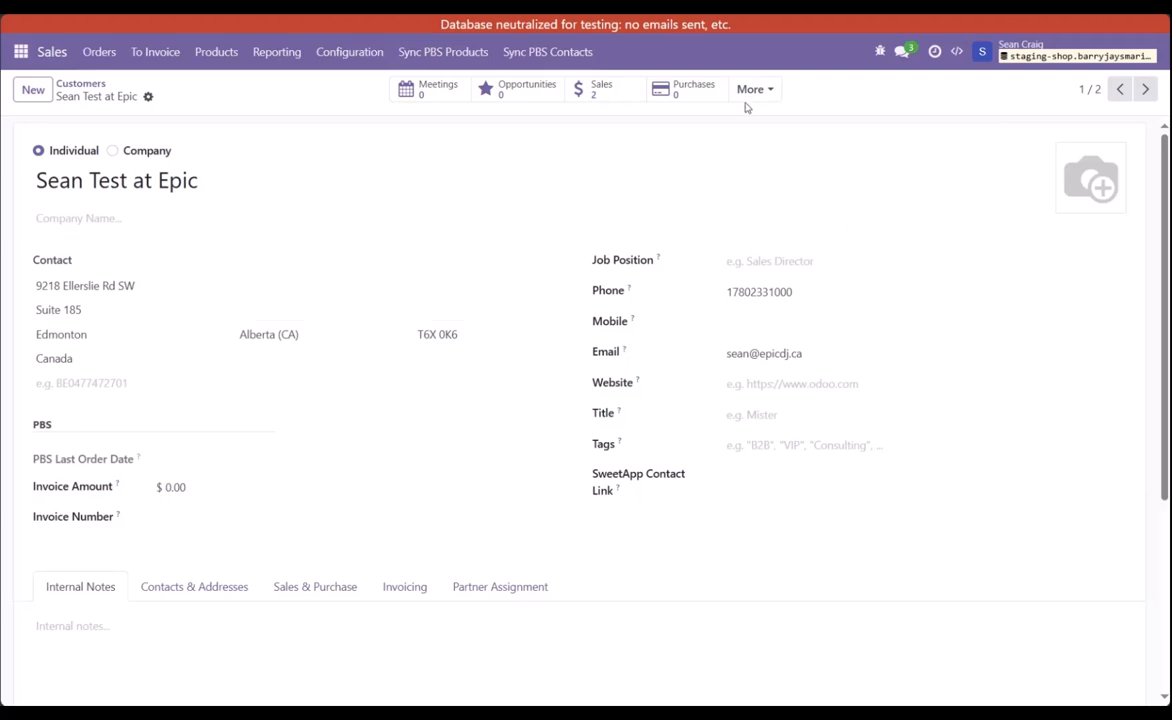
# Step: Open the customer's loyalty cards in the staging database and view the "xxx$30 off 1 regular priced item over $100-" coupon
pyautogui.click(752, 92)
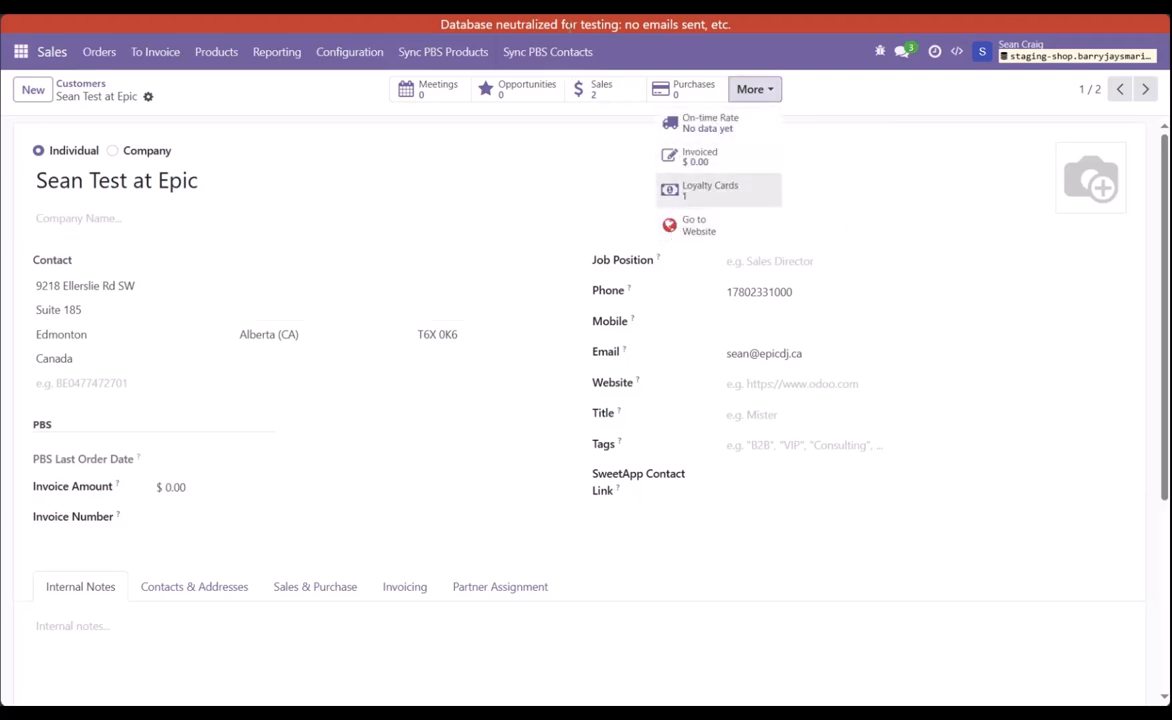
pyautogui.click(690, 186)
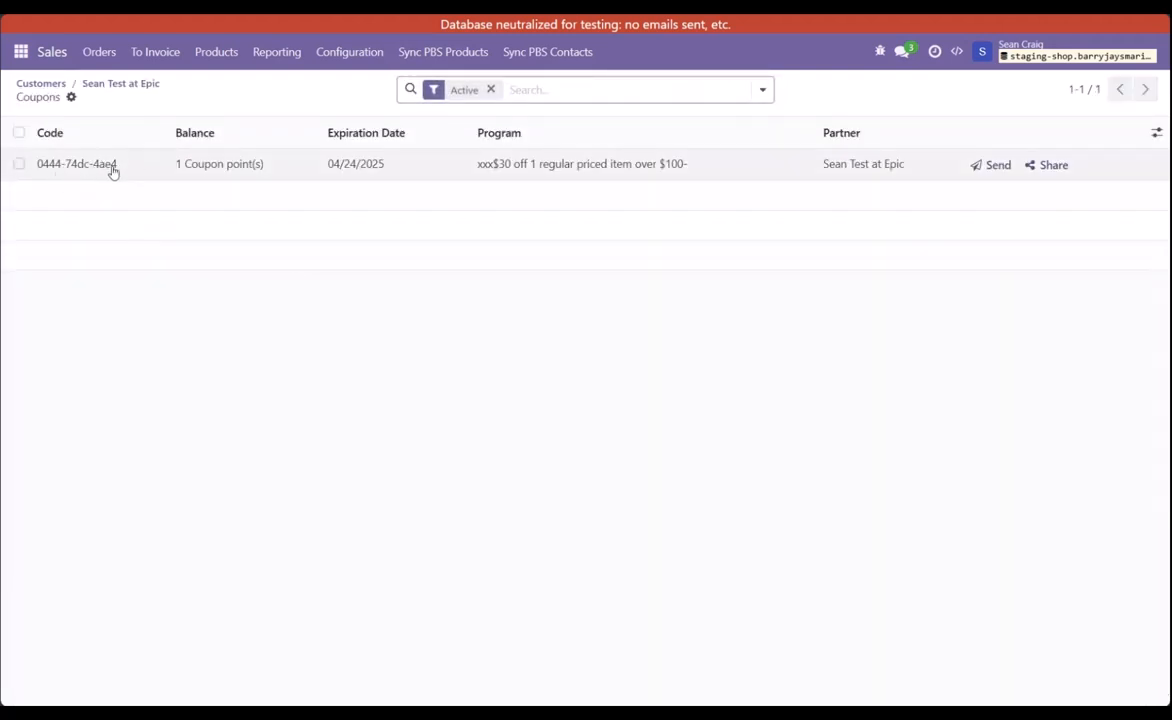
pyautogui.click(370, 176)
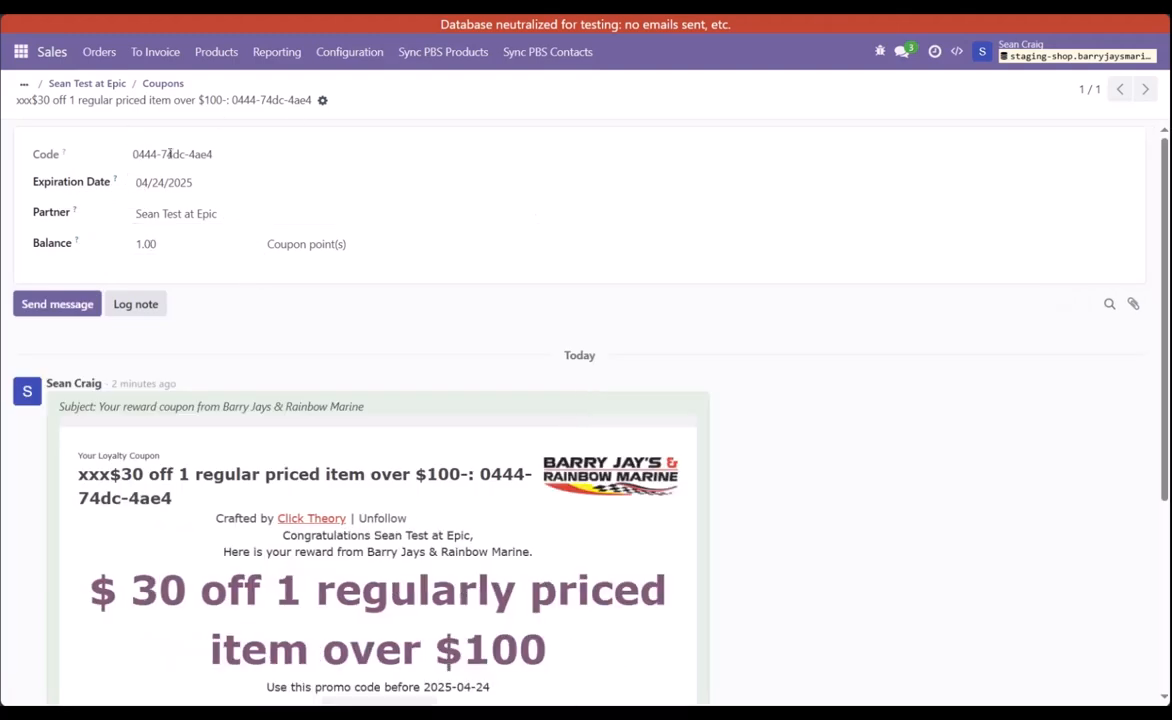
# Step: Switch to the staging shop cart and try to apply the $30 coupon to the MEGA LIVE HAND CTRL UNIVERSAL 710309-1 order
pyautogui.moveTo(905, 15); pyautogui.dragTo(805, 96)
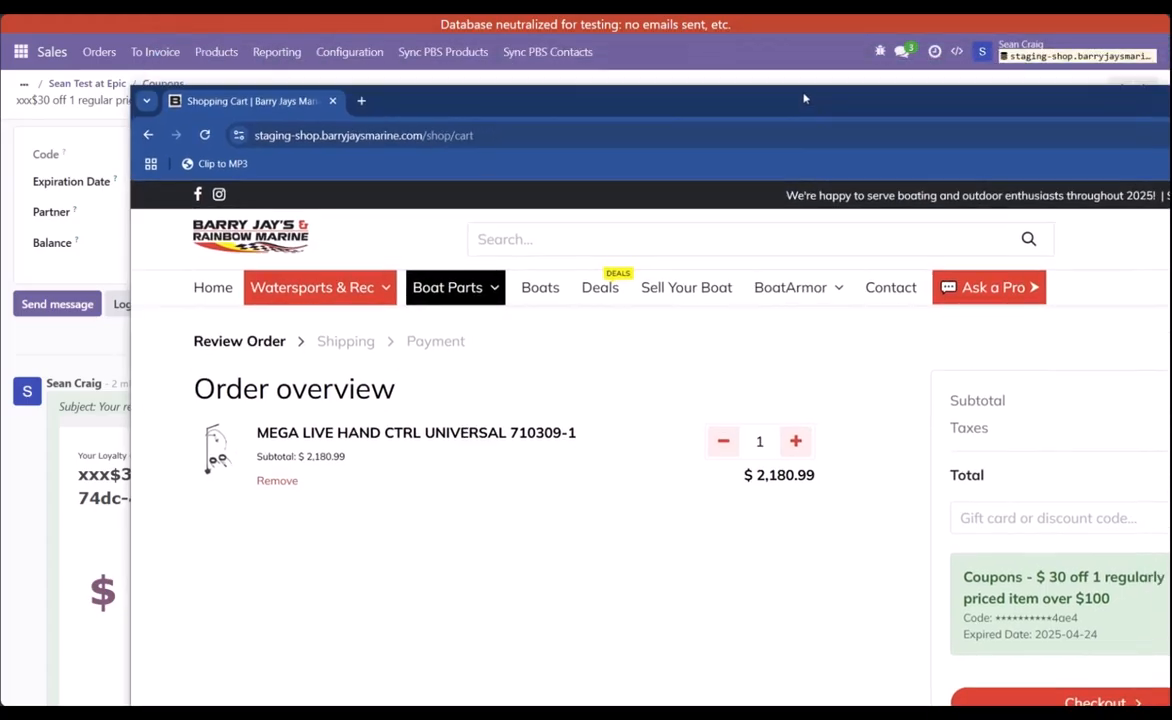
pyautogui.doubleClick(805, 96)
pyautogui.click(1015, 488)
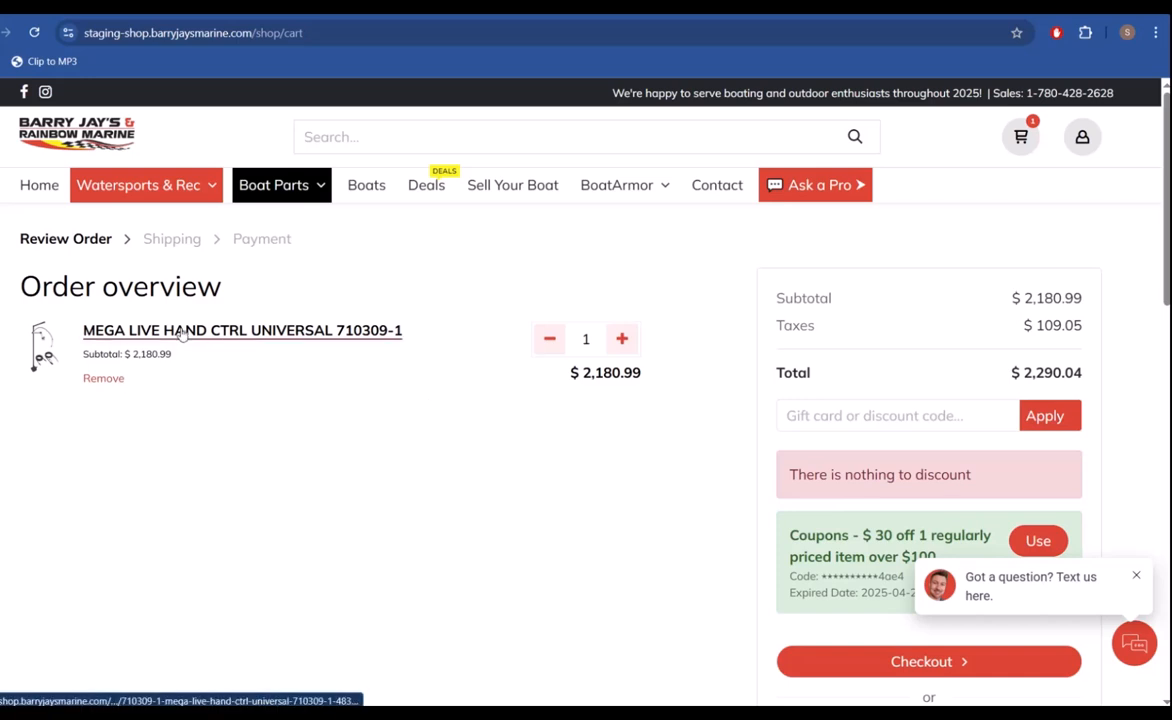
# Step: Search the staging shop for "humminbird", add one 407860-1 Hdr650 Digital Depth Gauge and open the cart
pyautogui.click(425, 148)
pyautogui.write('humminbird')
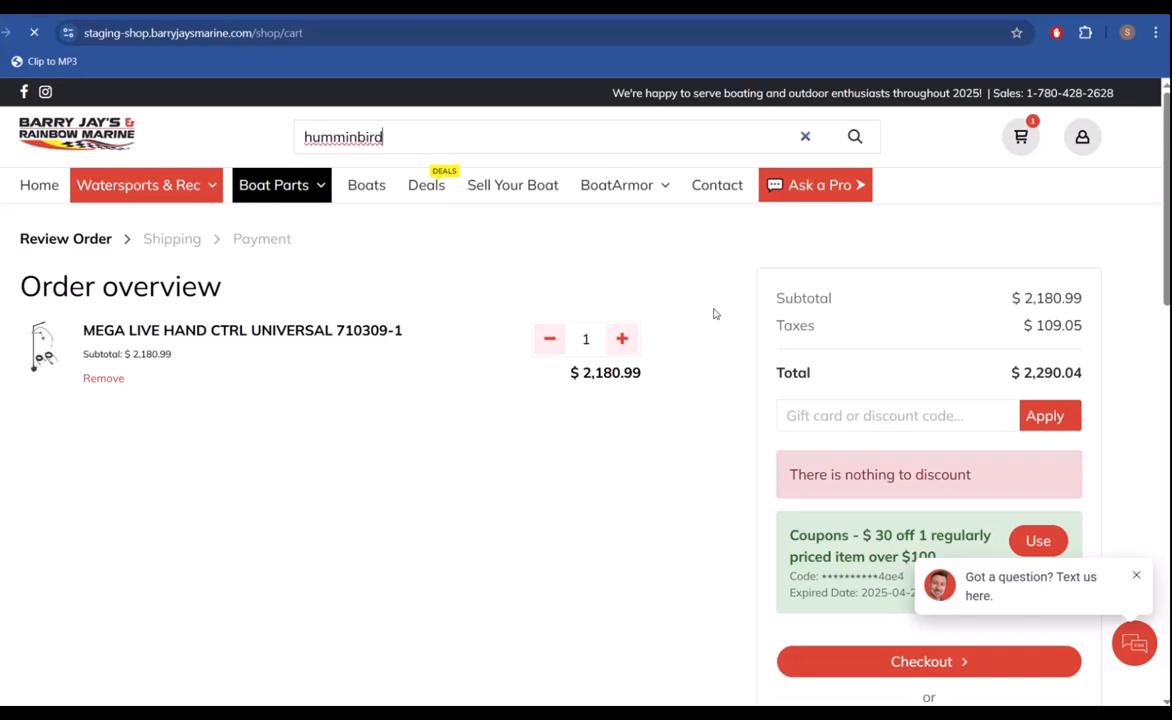
pyautogui.scroll(-5, 863, 374)
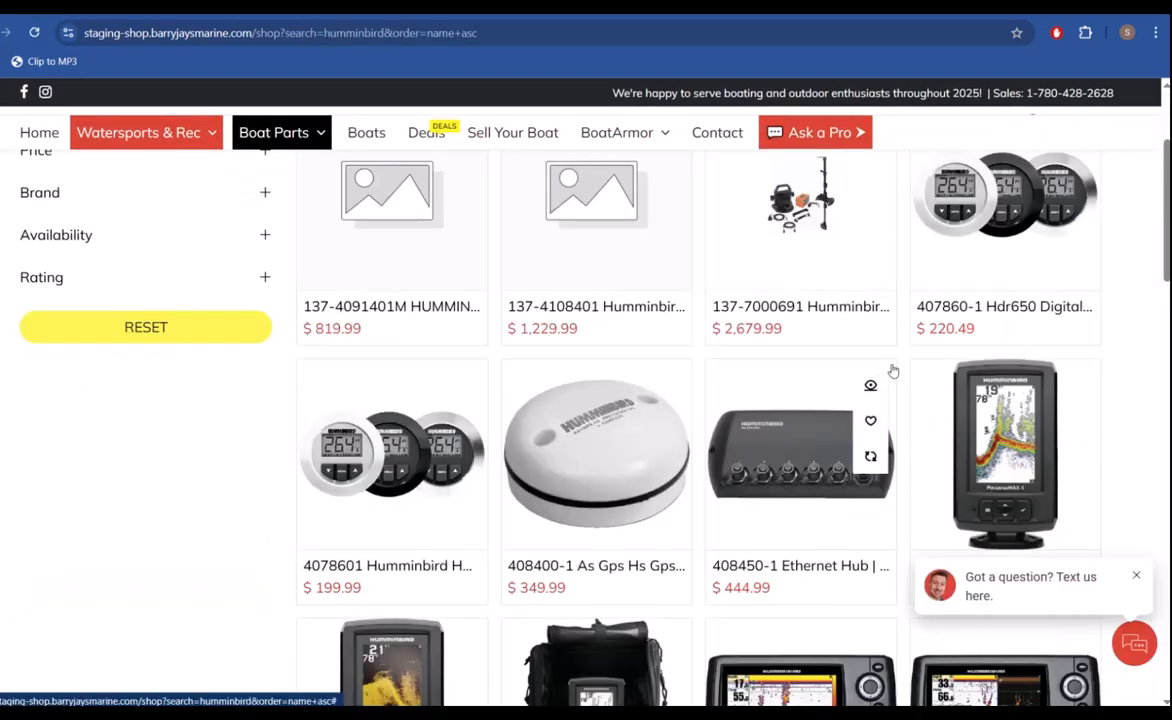
pyautogui.click(908, 270)
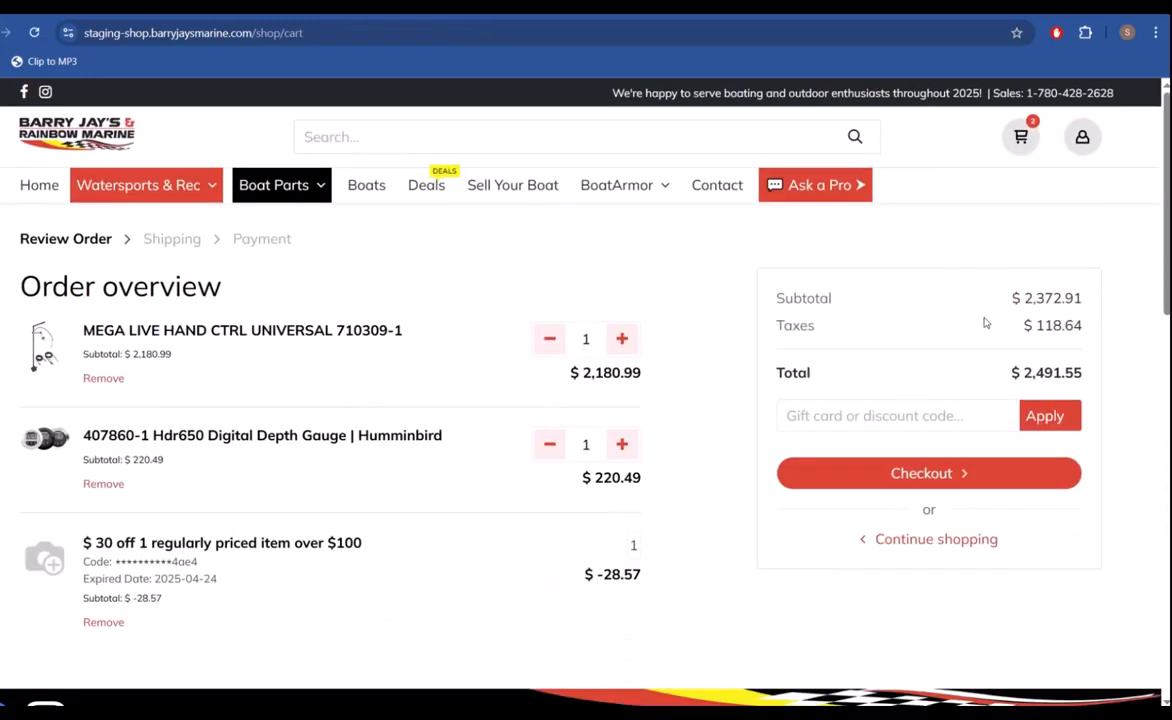
# Step: Check out the discounted order with Standard delivery and pay by Wire Transfer
pyautogui.scroll(-3, 855, 466)
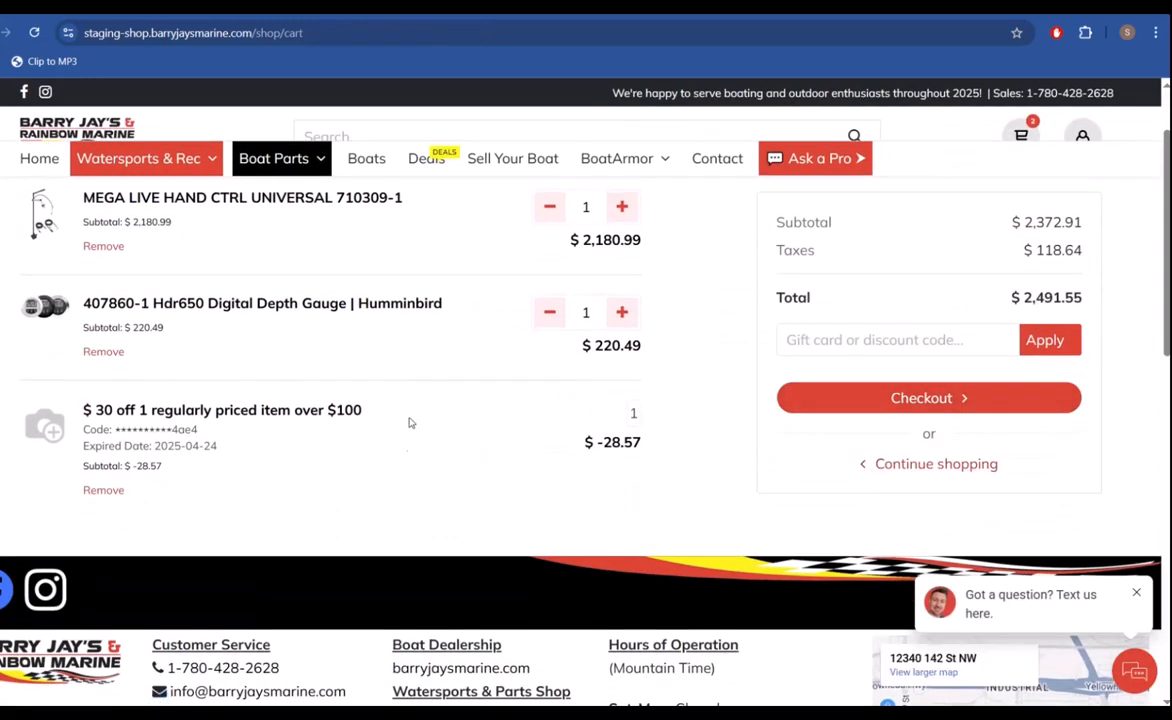
pyautogui.click(842, 403)
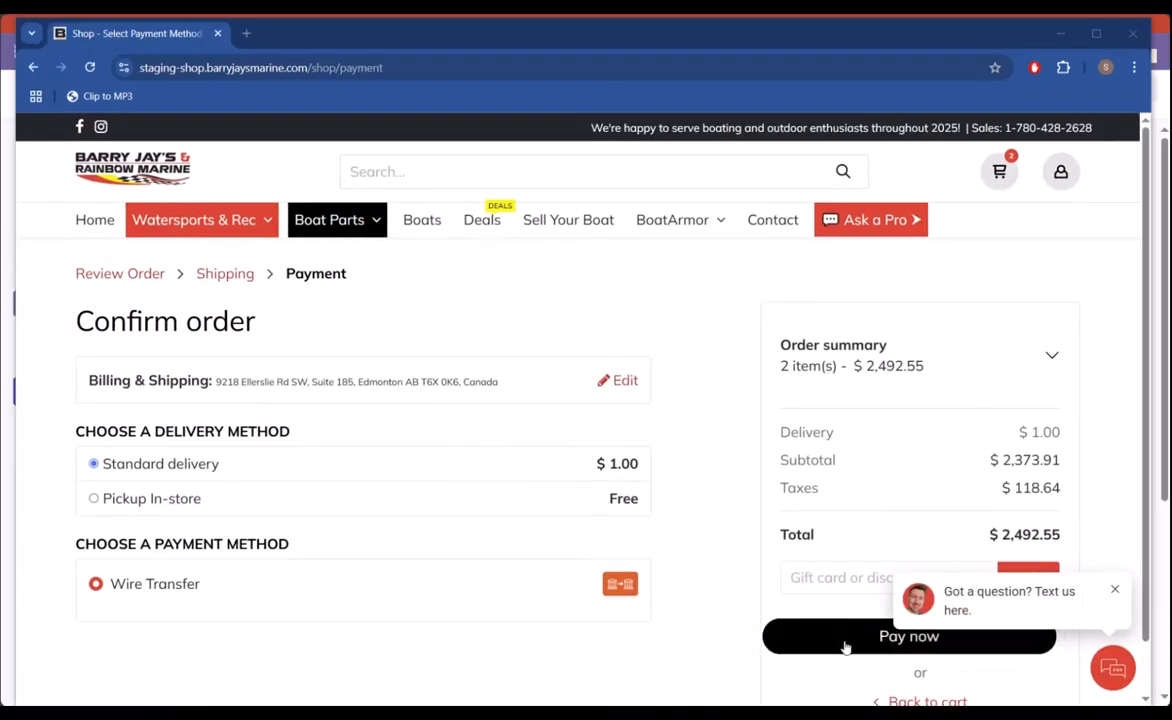
pyautogui.click(844, 639)
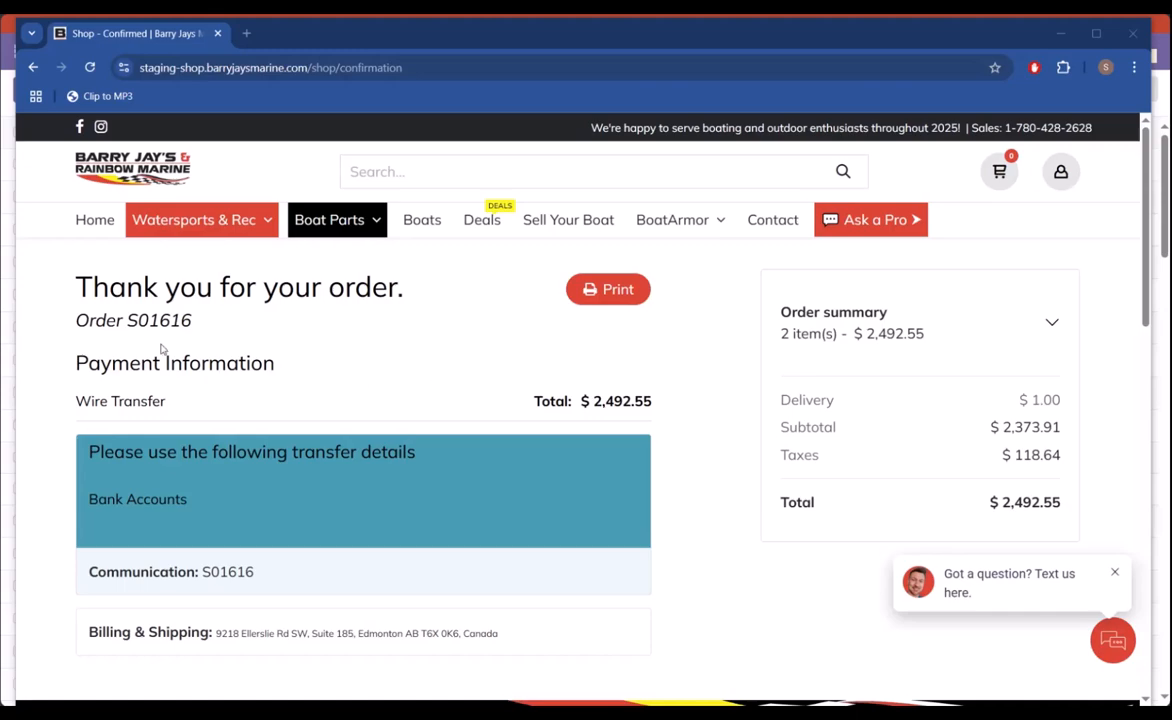
# Step: Switch to the Odoo quotations, open the one for the order just placed in the shop and confirm it
pyautogui.click(1061, 35)
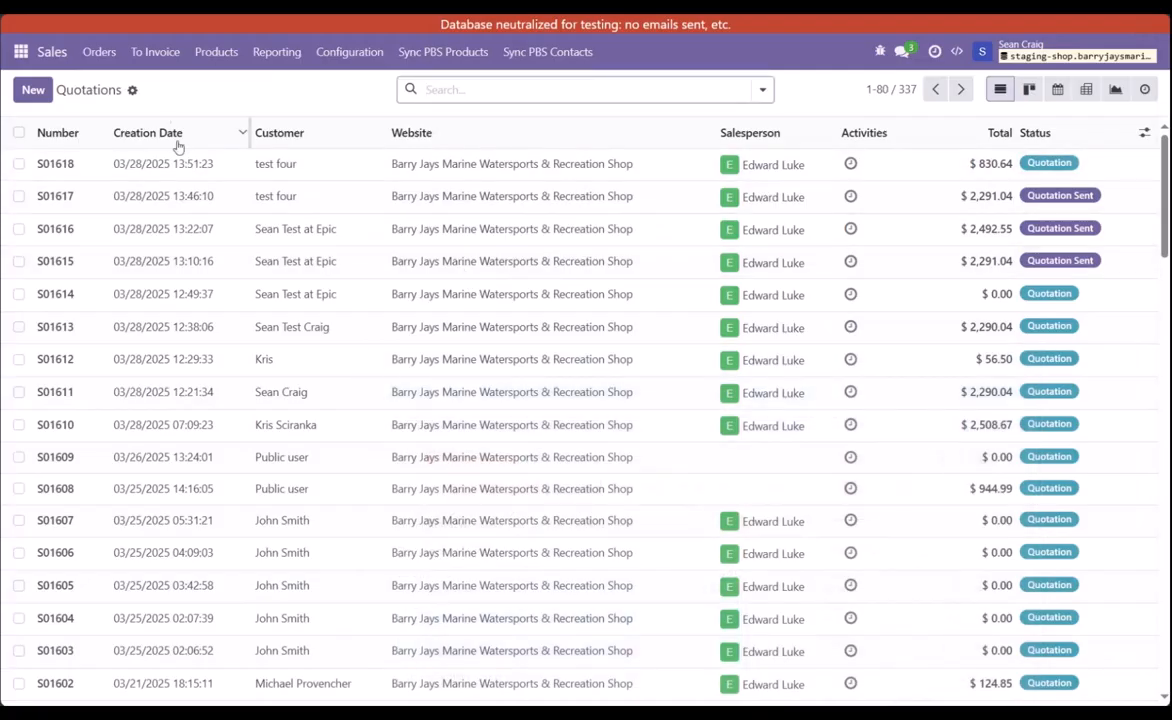
pyautogui.click(110, 62)
pyautogui.click(276, 101)
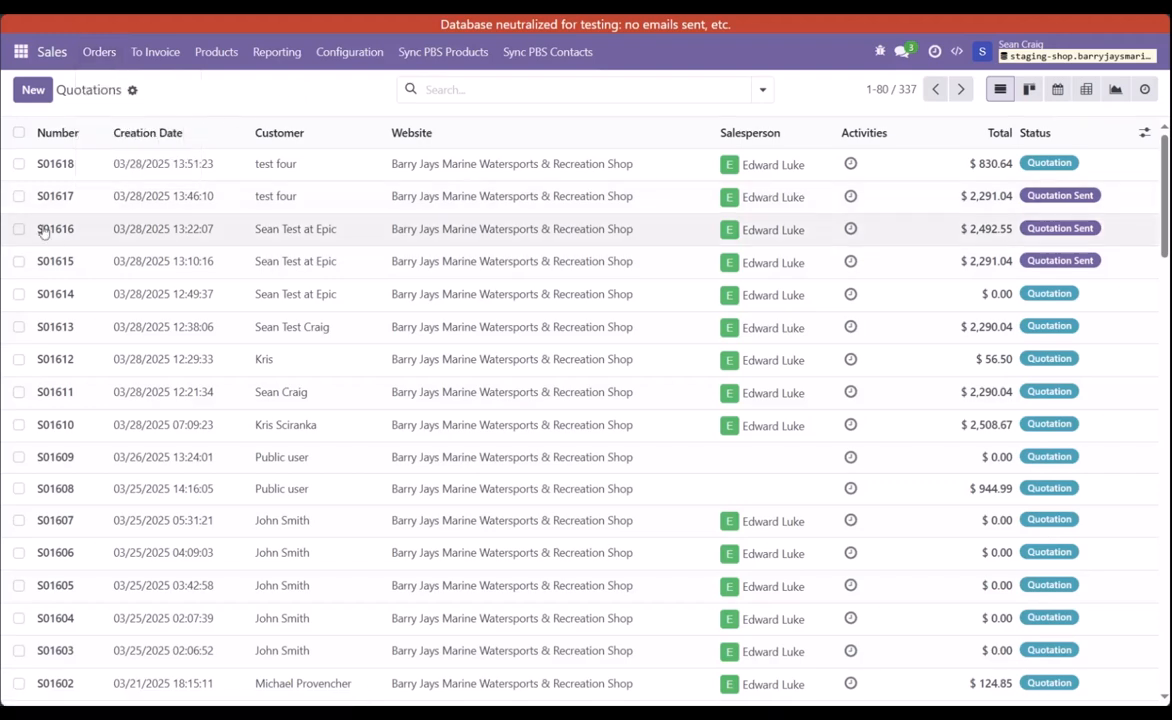
pyautogui.click(67, 233)
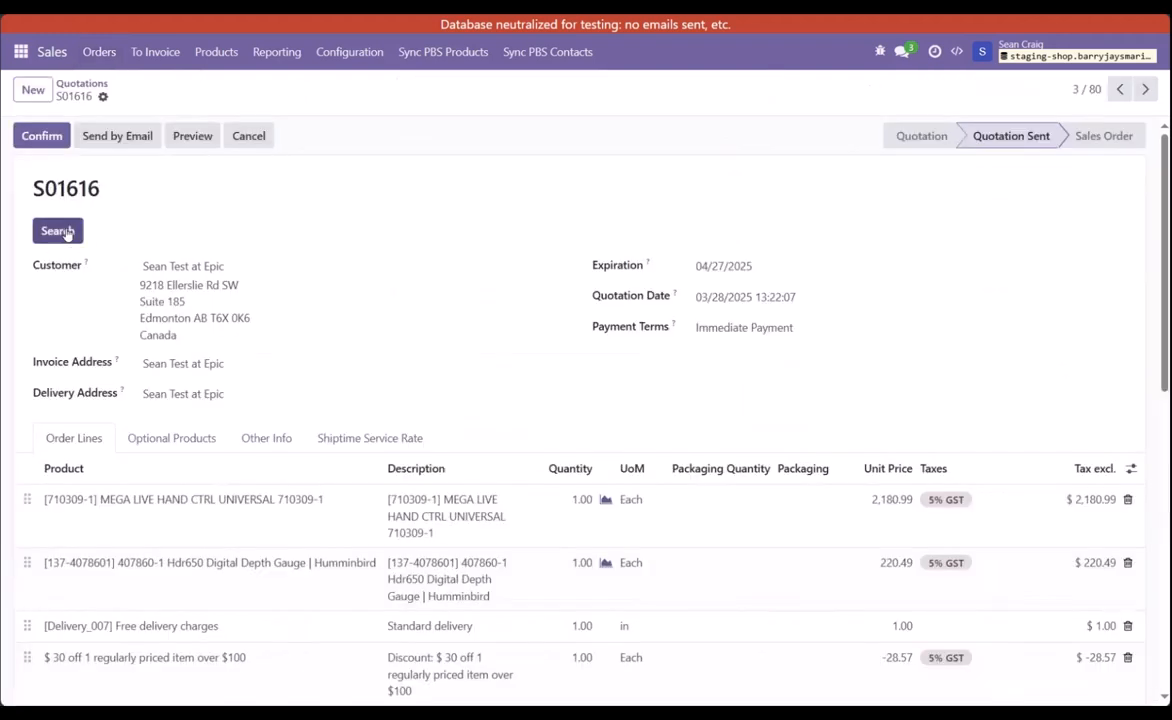
pyautogui.scroll(-1, 520, 424)
pyautogui.scroll(1, 320, 310)
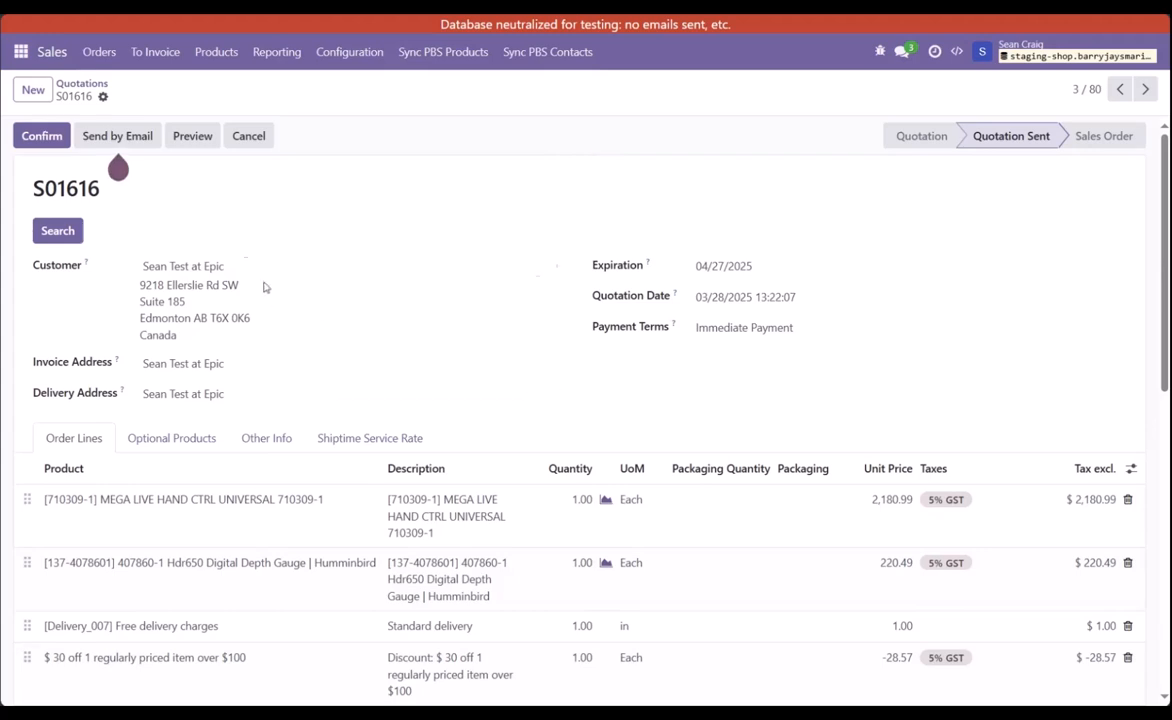
pyautogui.click(43, 141)
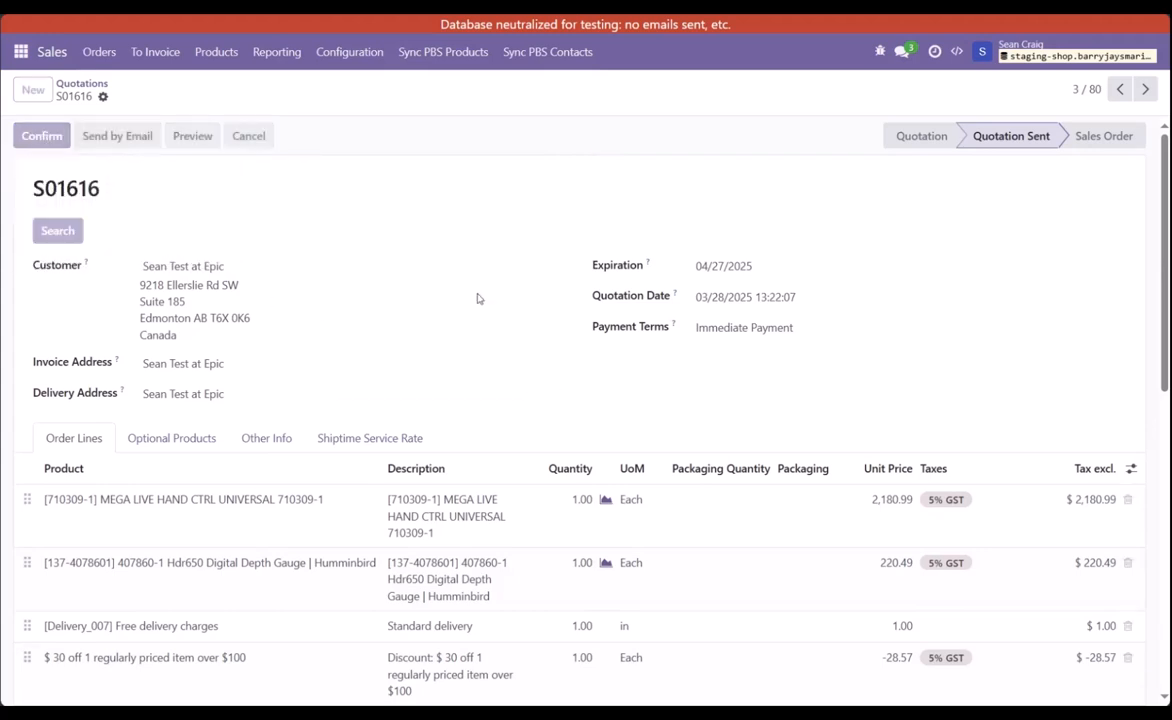
pyautogui.scroll(-2, 415, 448)
pyautogui.scroll(-2, 415, 448)
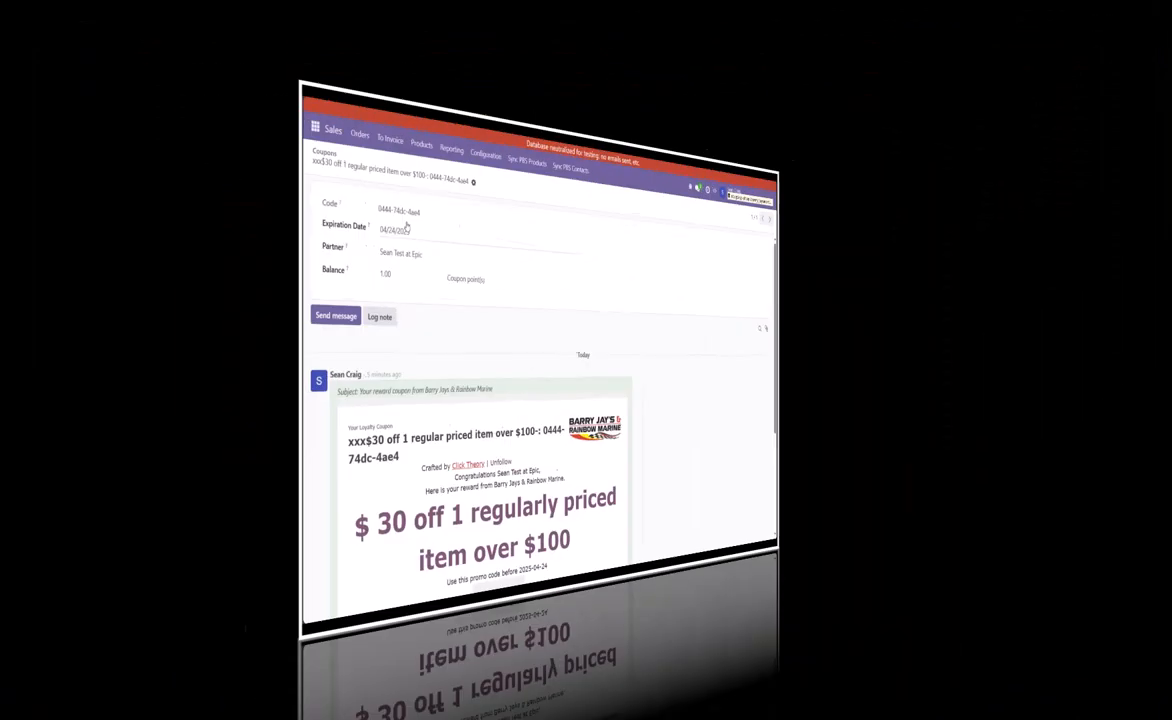
# Step: Reload the customer's $30 coupon record and check its balance
pyautogui.press('F5')
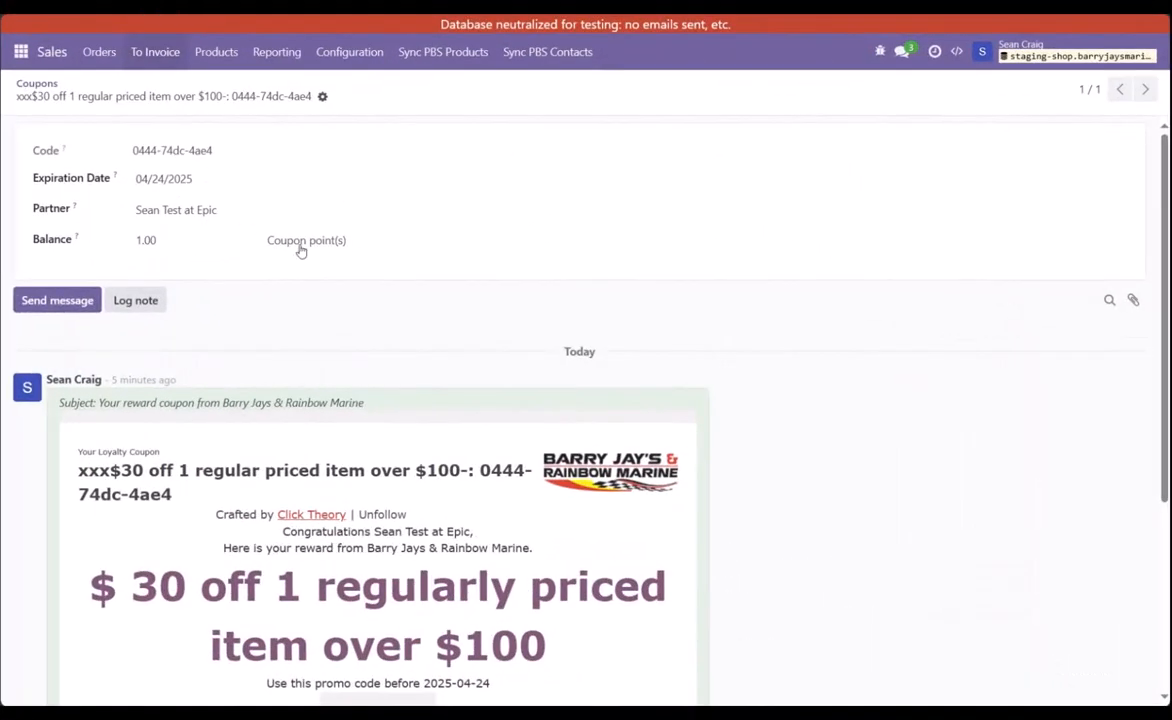
pyautogui.moveTo(162, 240); pyautogui.dragTo(90, 243)
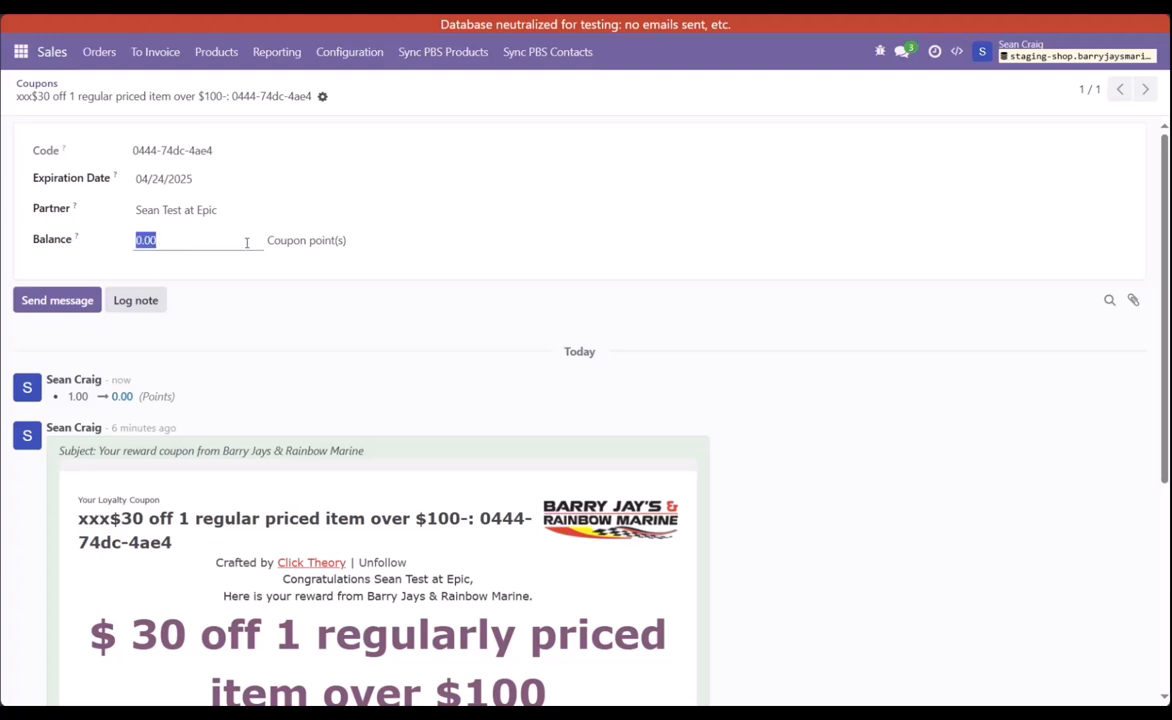
# Step: Search all customers for "epic" without the Customer Invoices filter, open the first match and check its additional related records for coupons
pyautogui.click(99, 52)
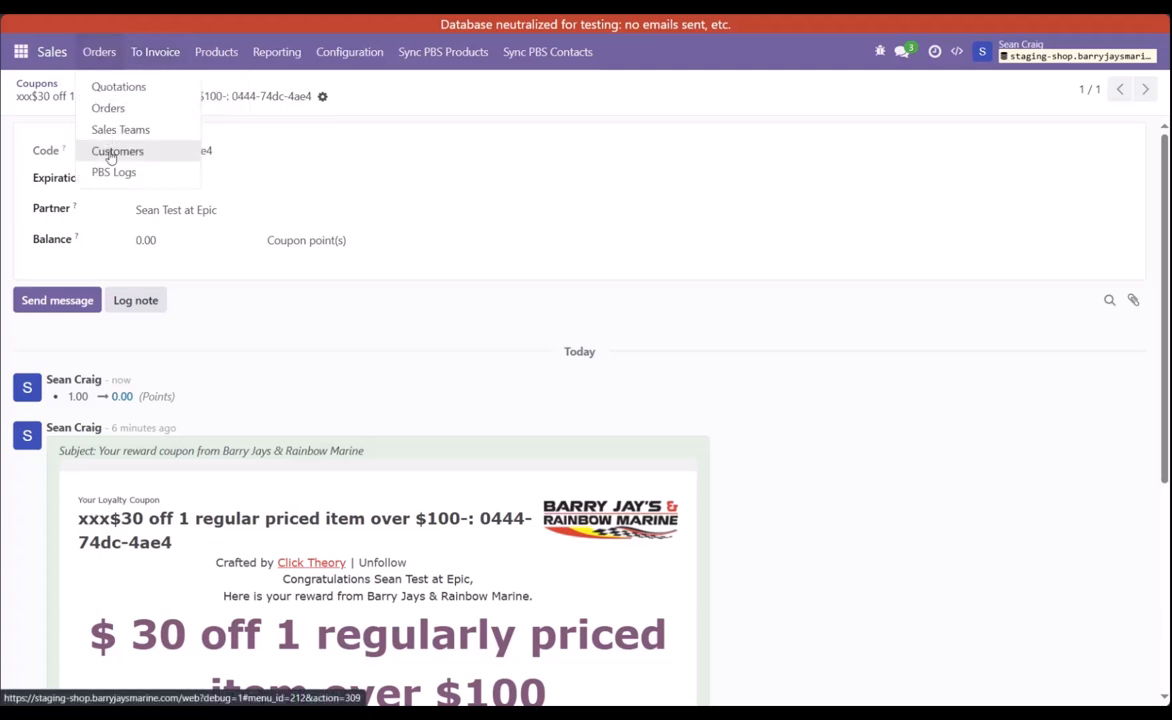
pyautogui.click(111, 161)
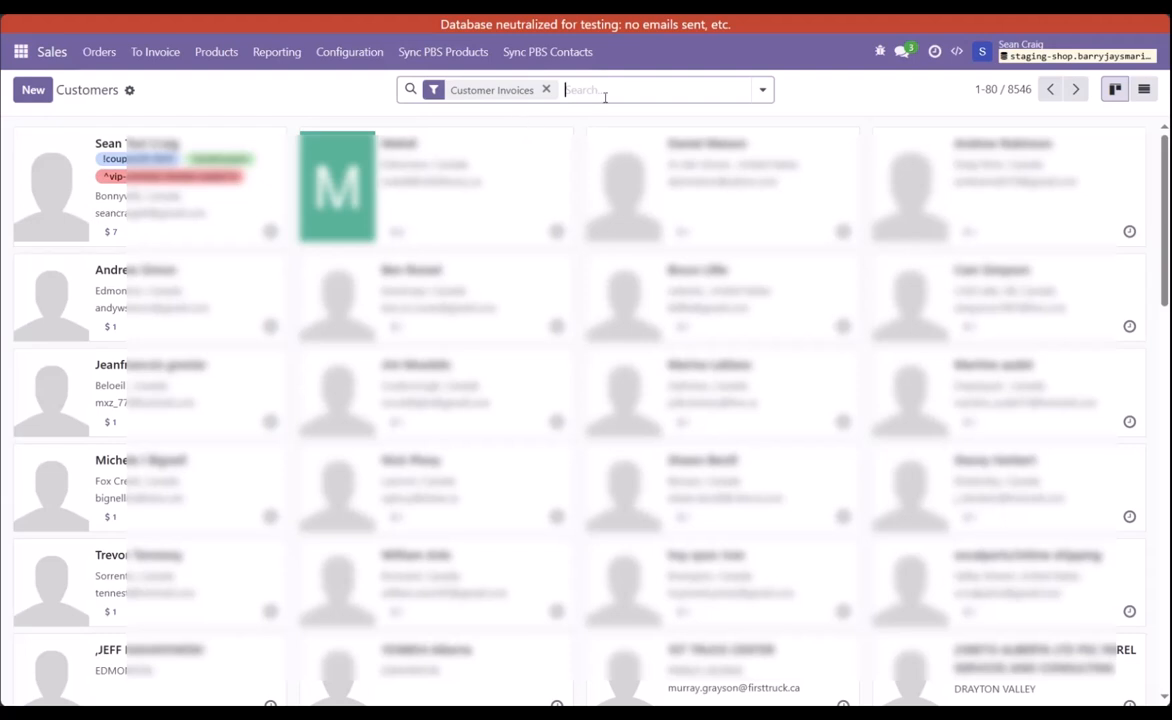
pyautogui.write('epic')
pyautogui.press('Return')
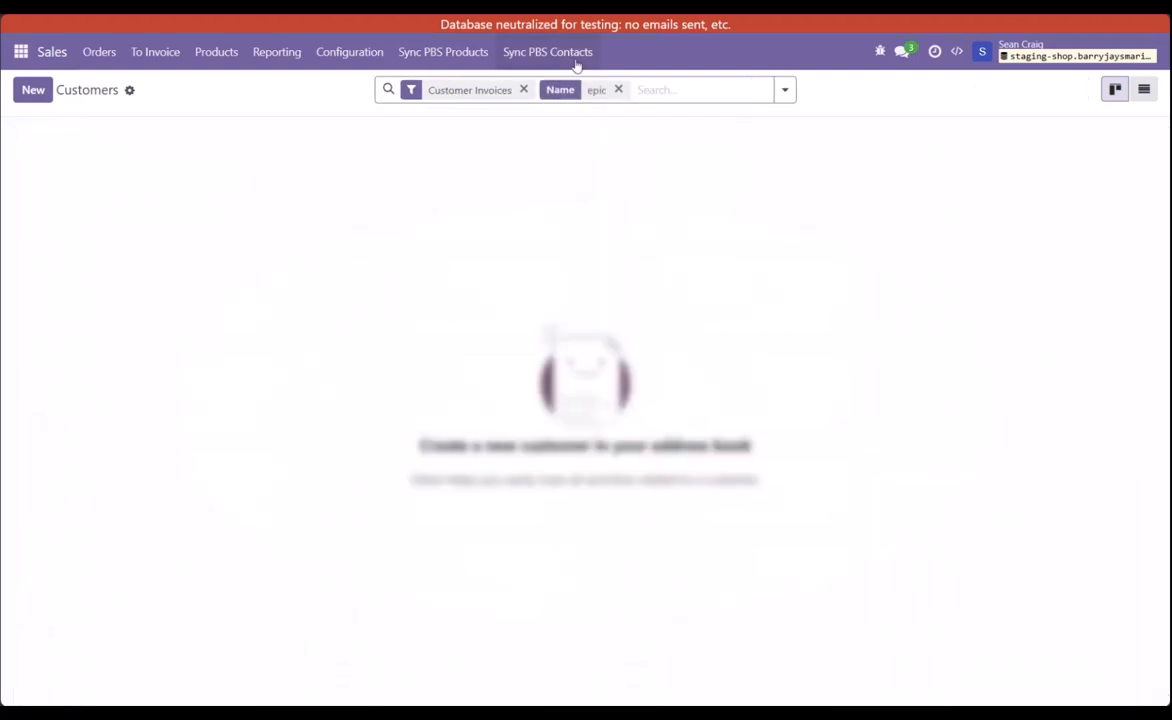
pyautogui.click(523, 89)
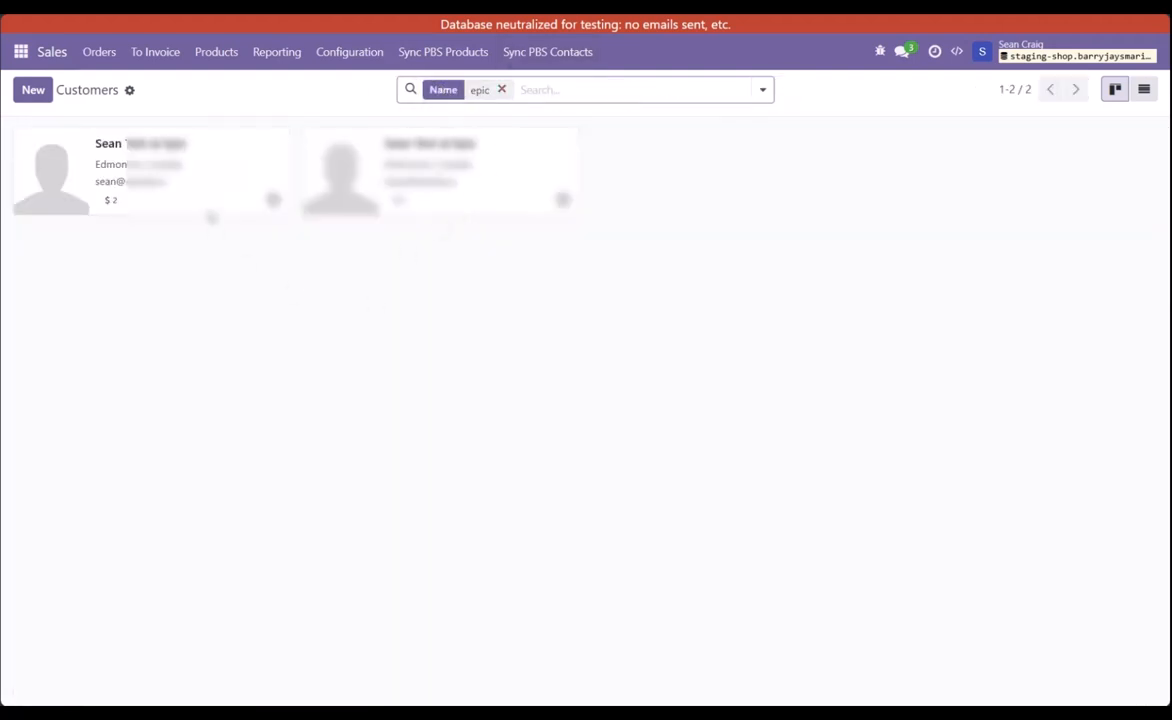
pyautogui.click(200, 190)
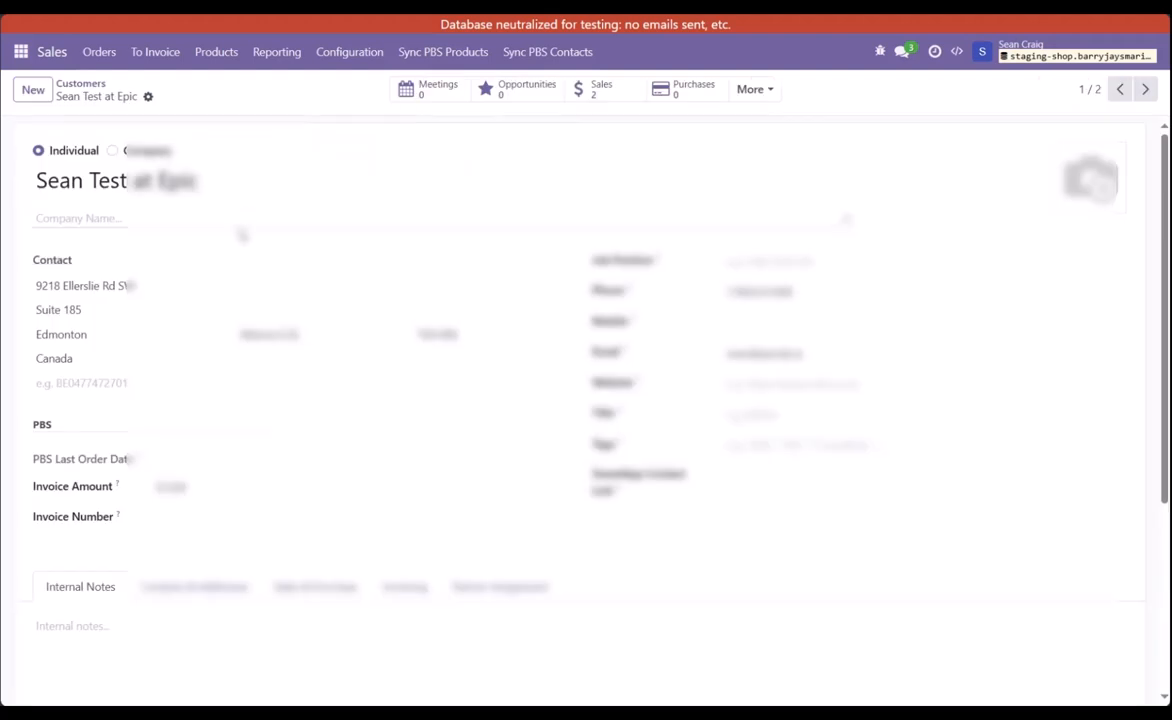
pyautogui.click(757, 90)
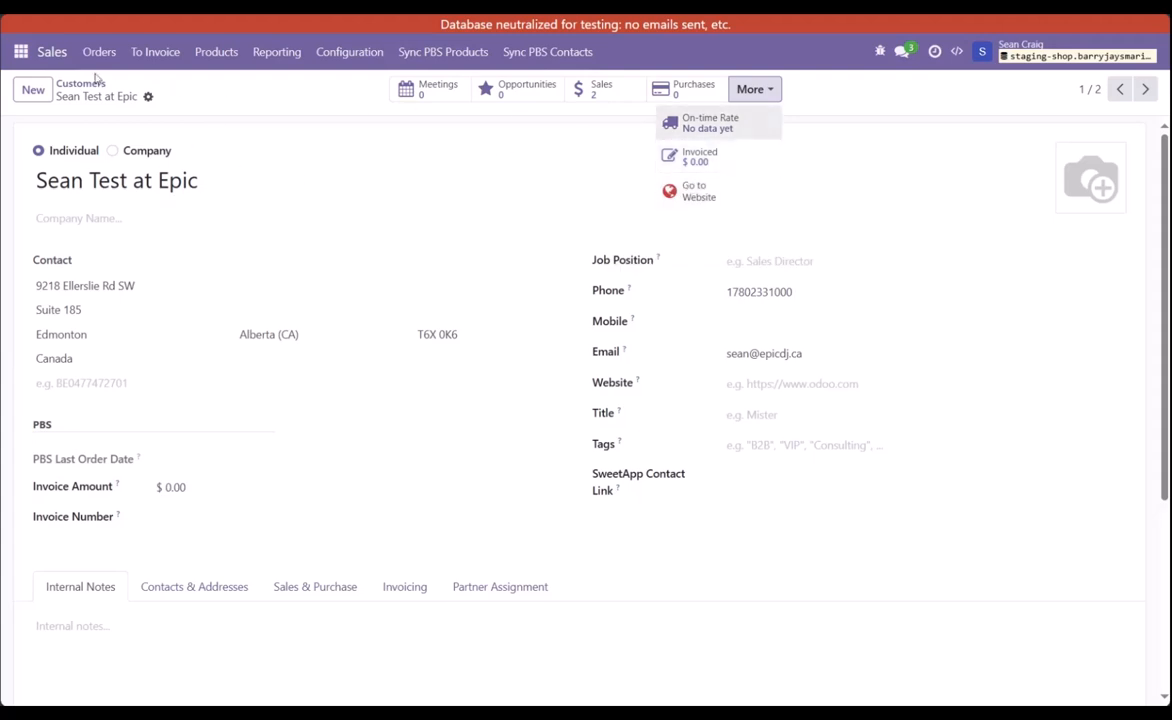
pyautogui.click(285, 116)
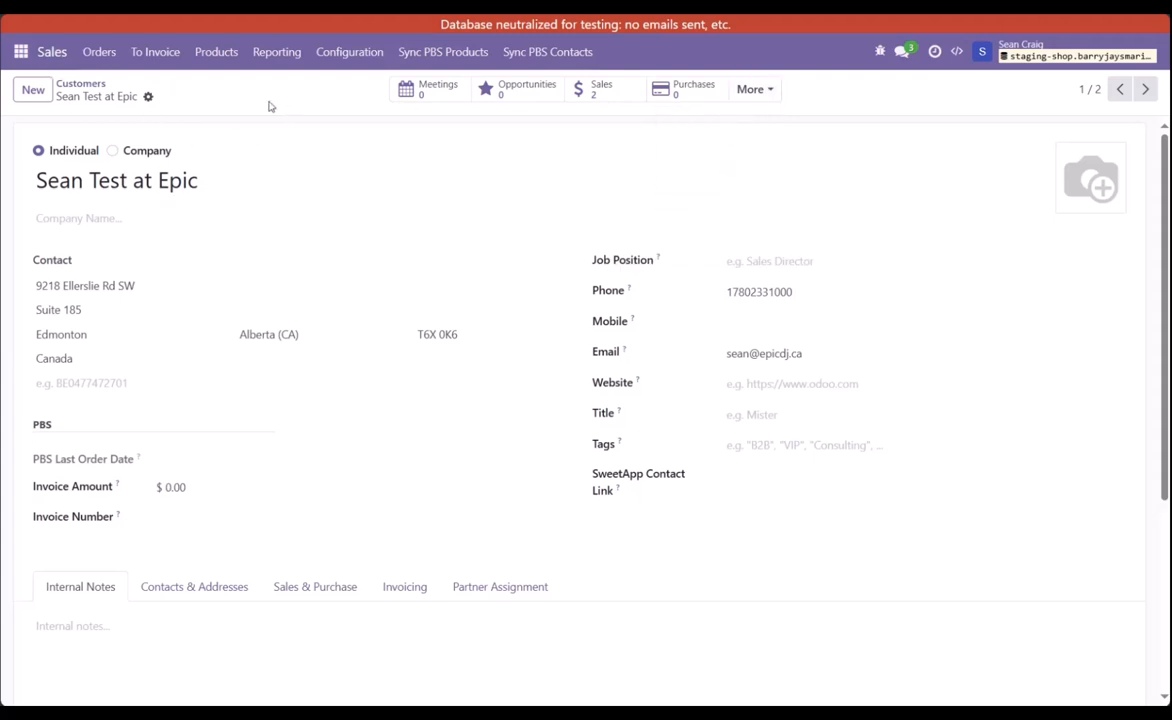
# Step: Find the Sales Discount & Loyalty programs through the command search and open the "xxx$30 off 1 regular priced item over $100-" program
pyautogui.hotkey('ctrl', 'k')
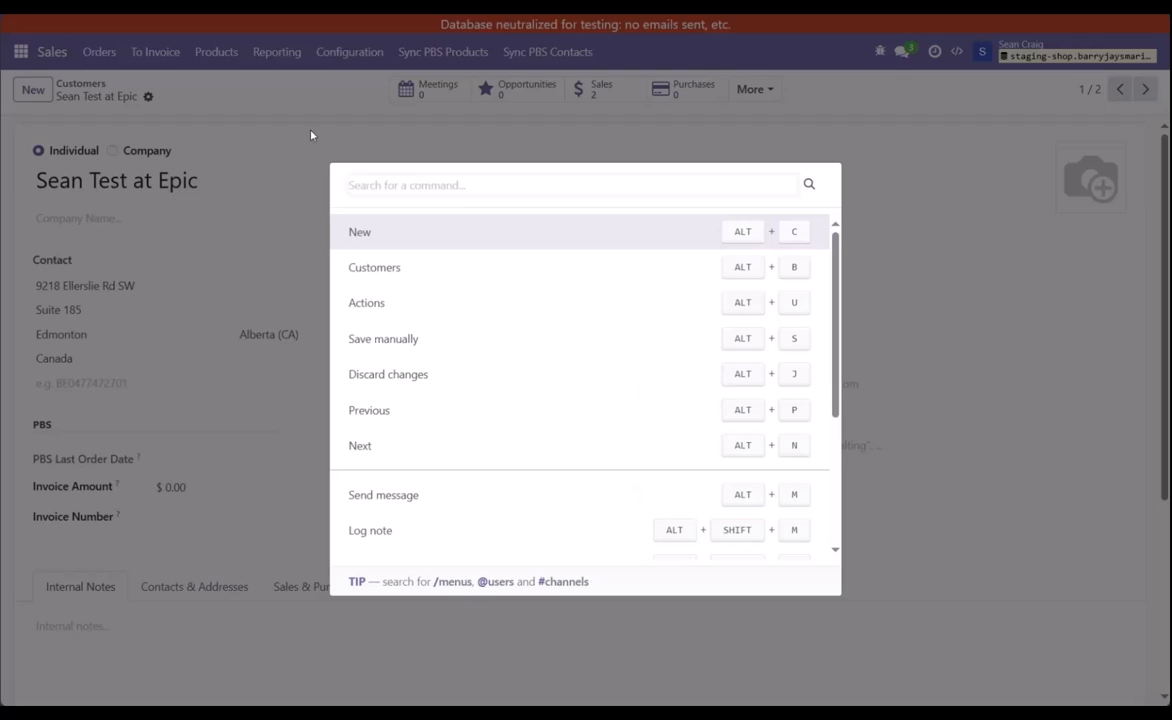
pyautogui.write('/ disc')
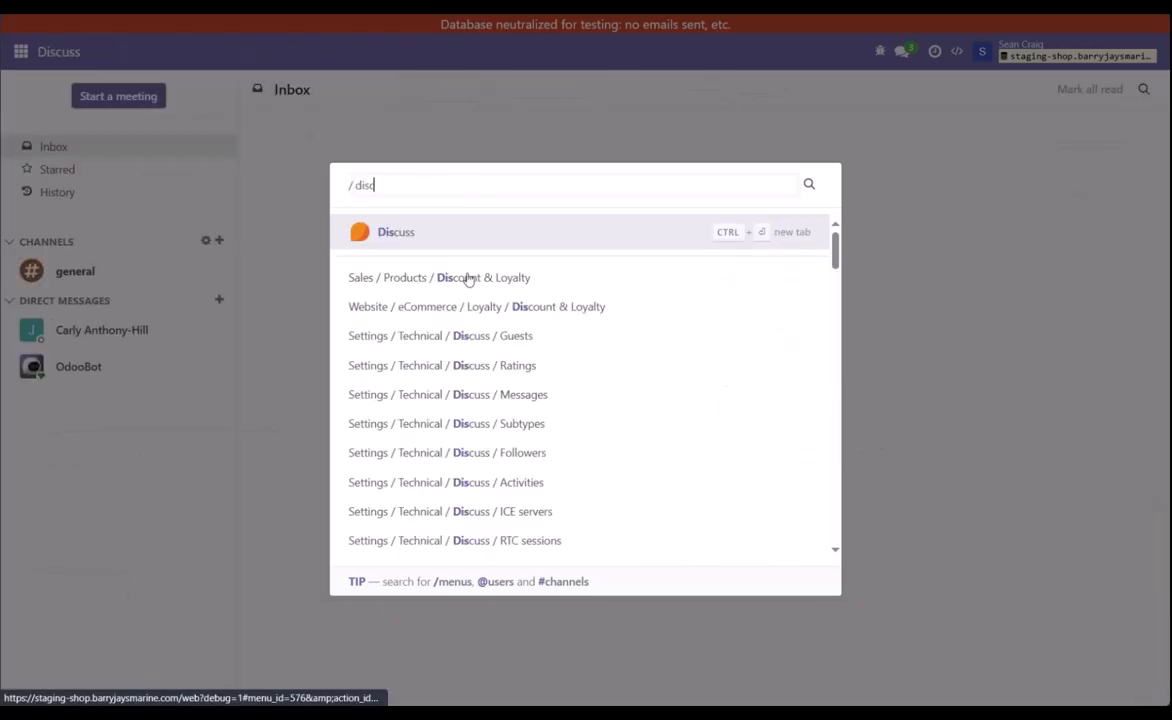
pyautogui.write('oun')
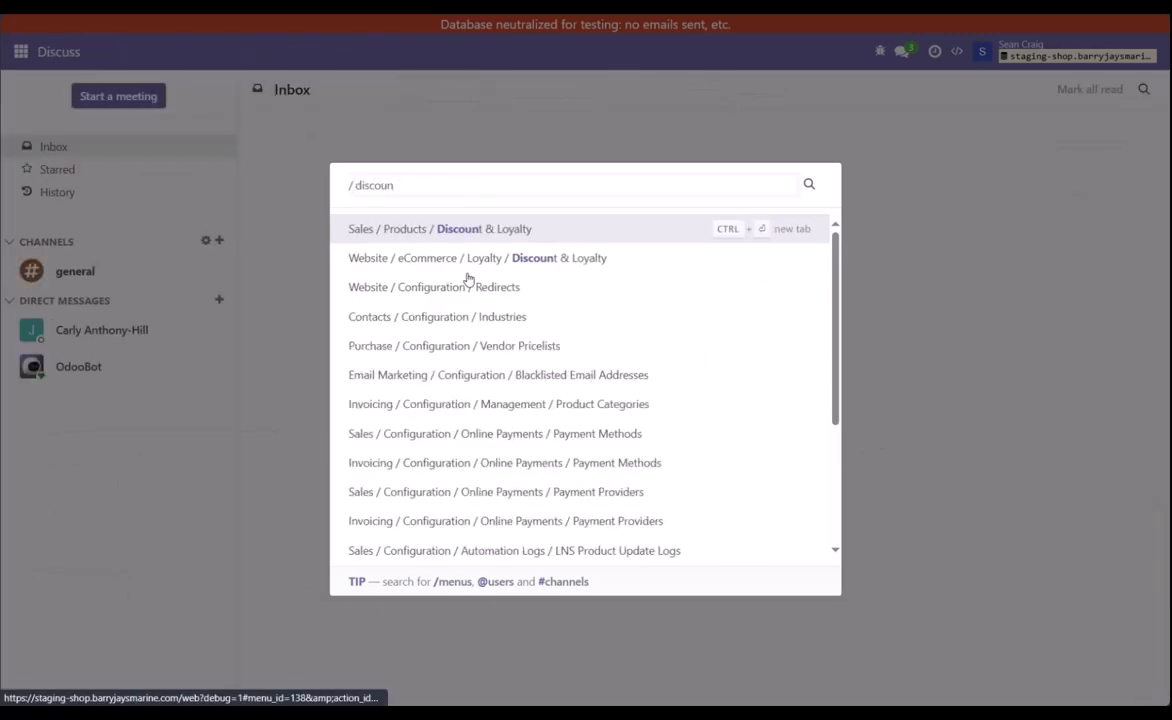
pyautogui.press('Return')
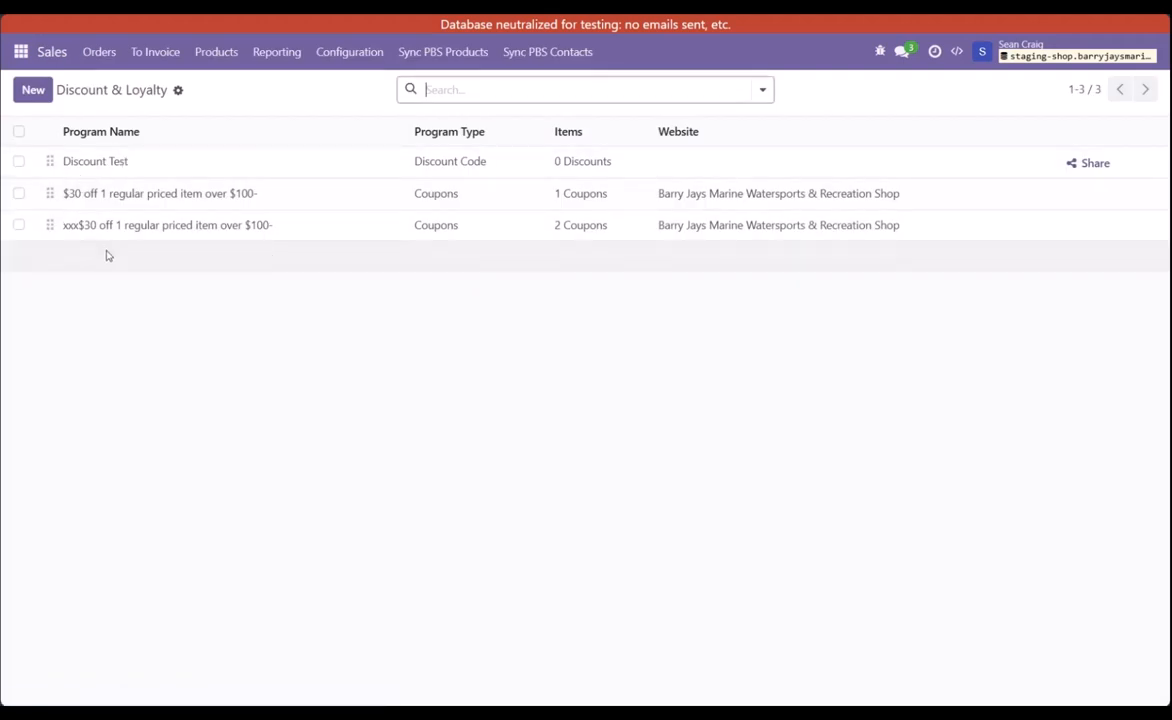
pyautogui.click(127, 226)
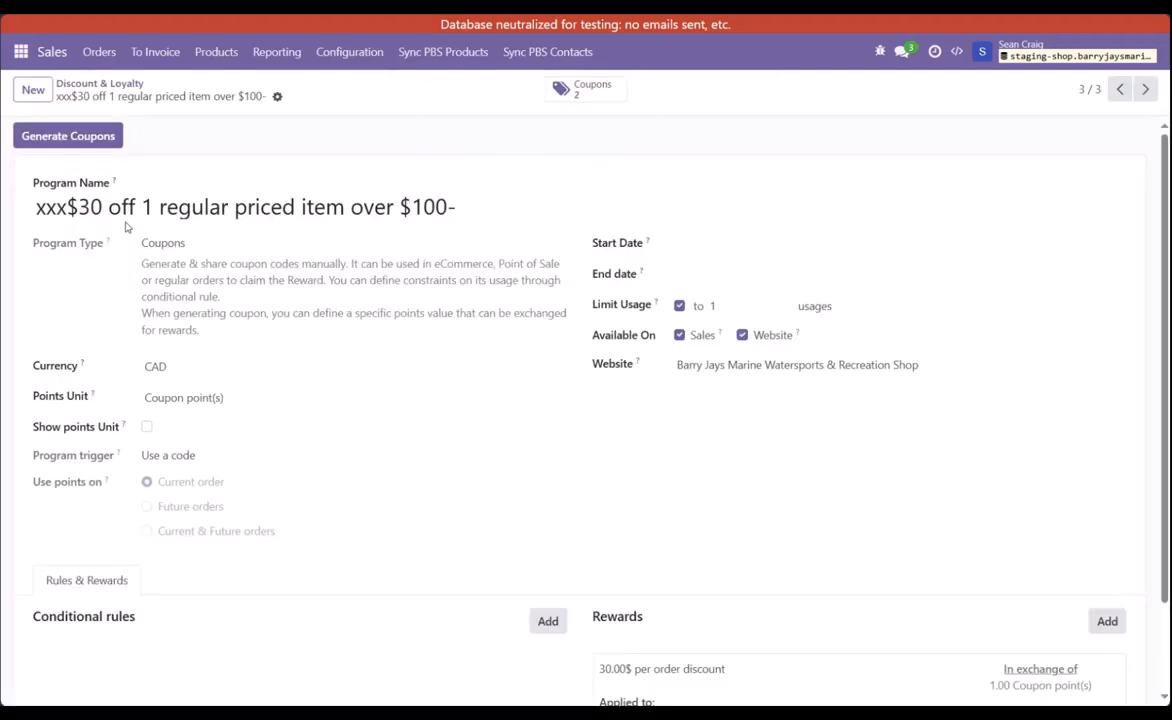
# Step: List the program's coupons, open the one redeemed in the test order and check its balance
pyautogui.click(586, 89)
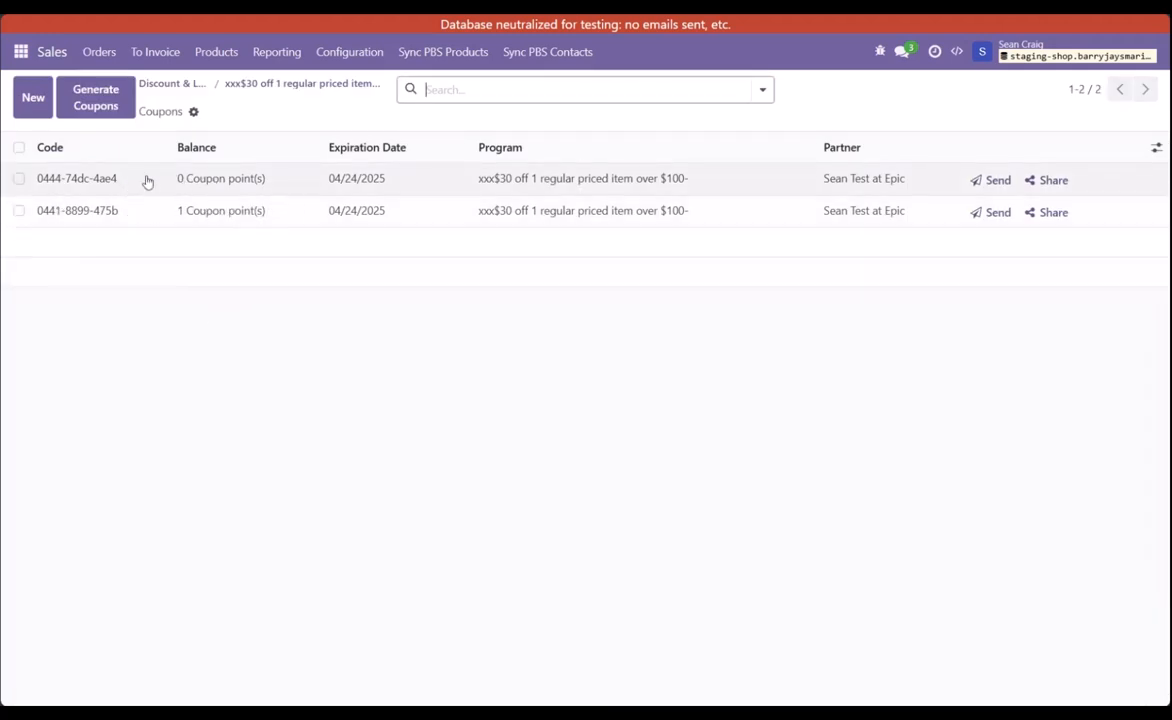
pyautogui.click(62, 185)
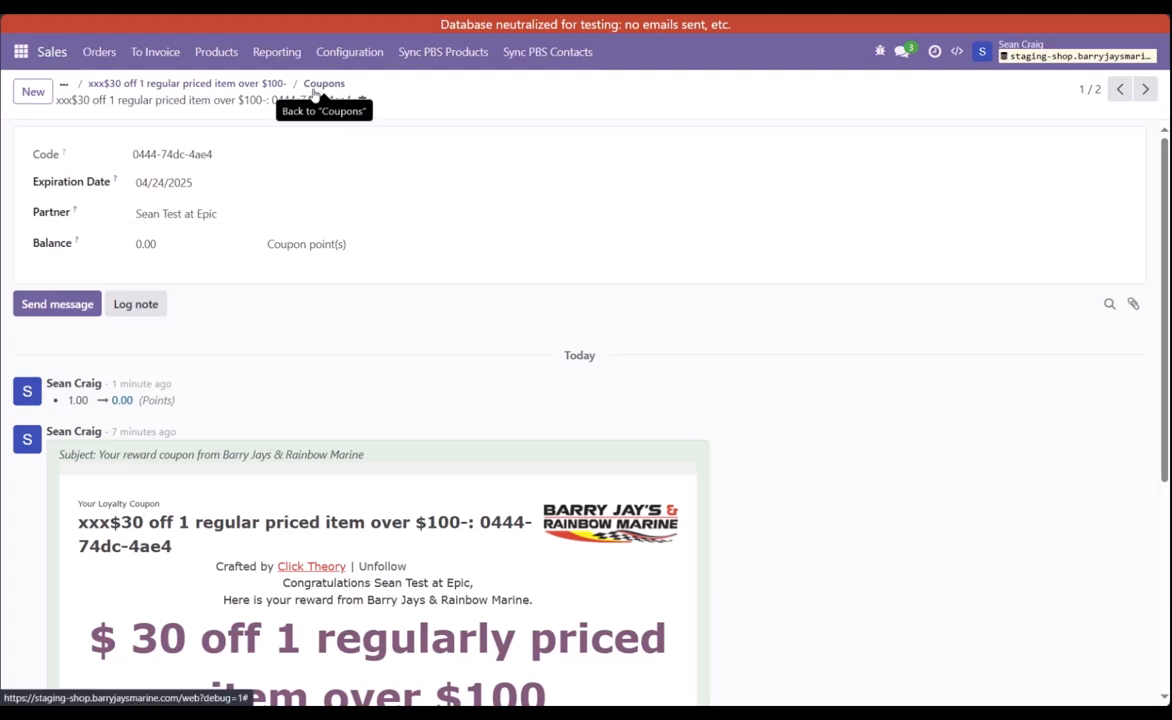
pyautogui.click(172, 246)
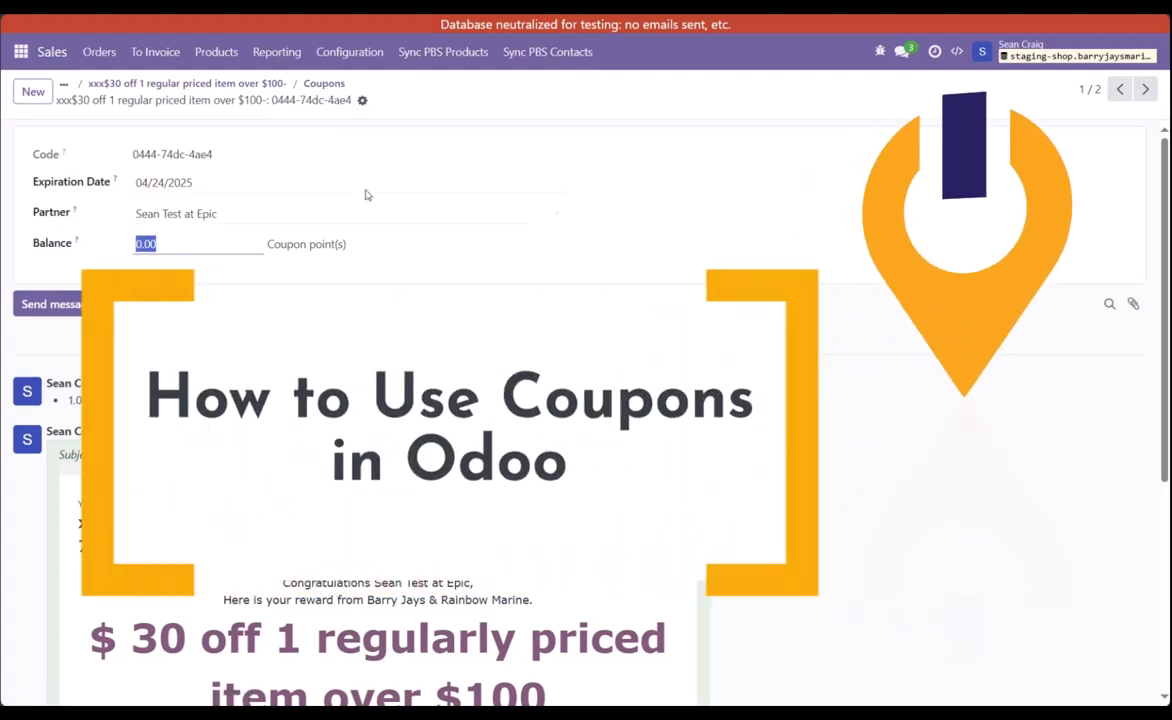